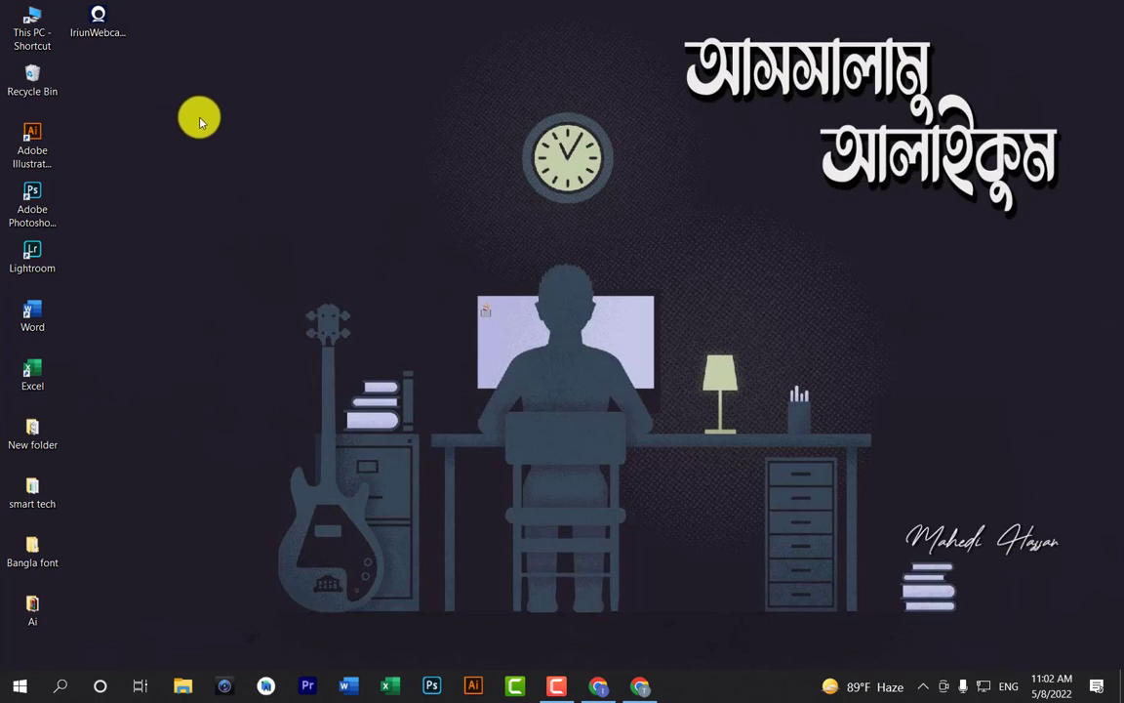
# Launch Adobe Illustrator from the taskbar to reach the 8.27 × 11.59 in New Document dialog
pyautogui.click(479, 686)
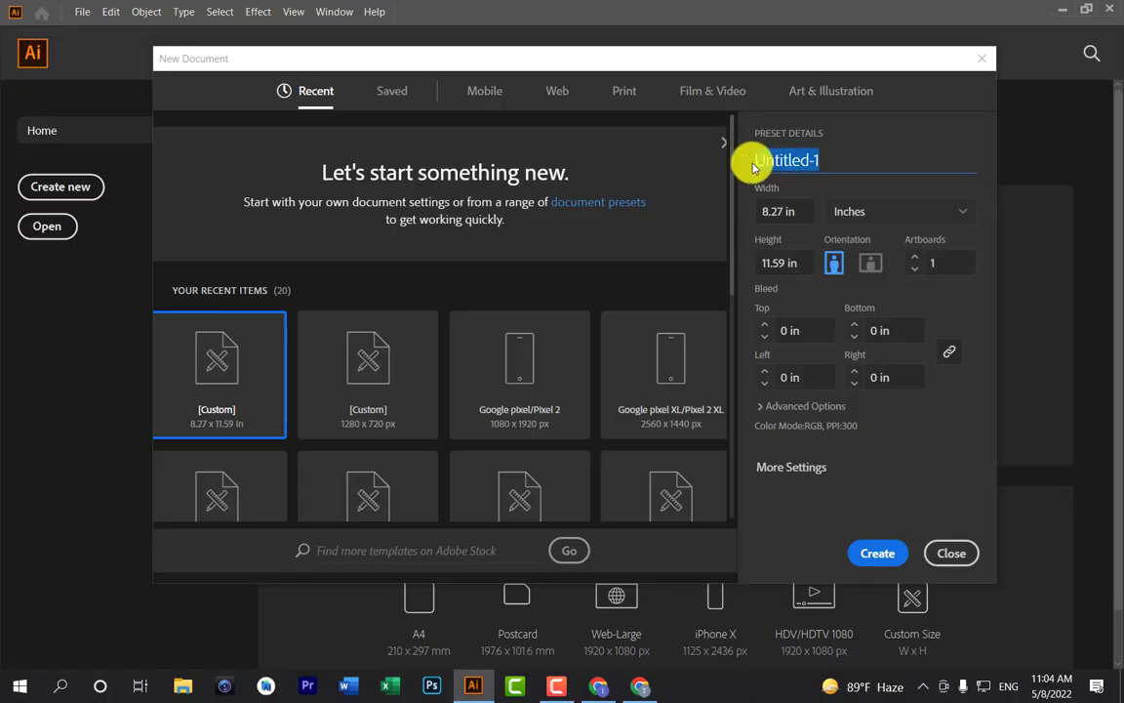
# Name the 8.27 × 11.59 in portrait document 'Pad' and create it
pyautogui.write('Pad')
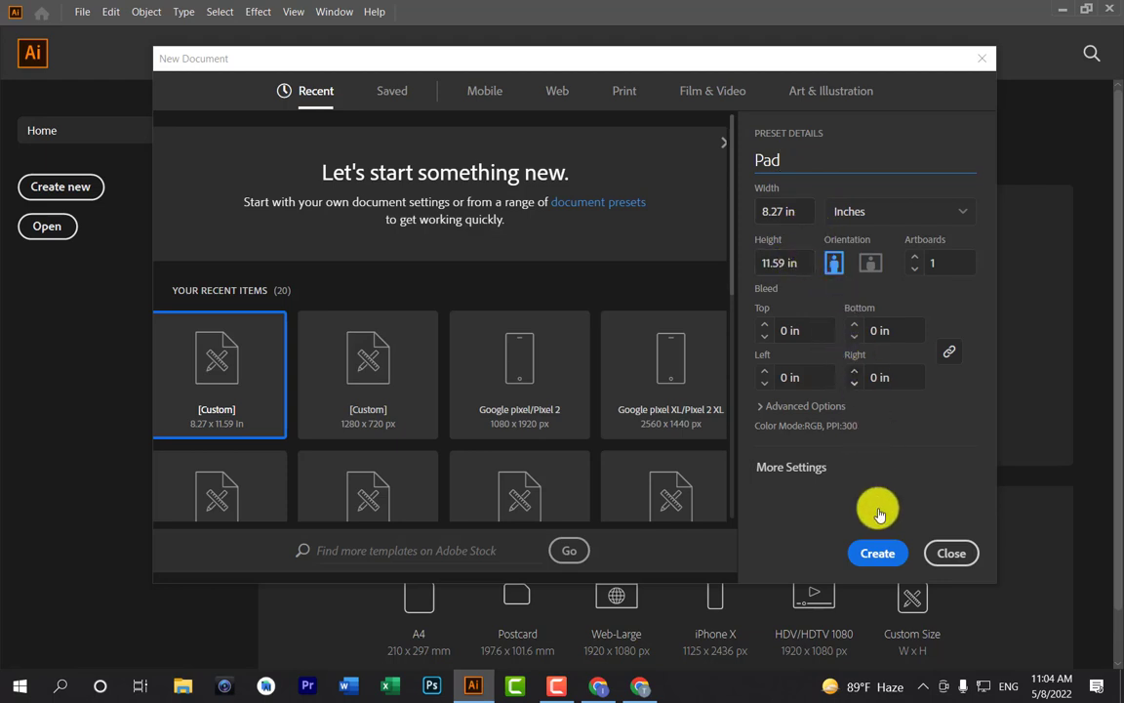
pyautogui.click(881, 552)
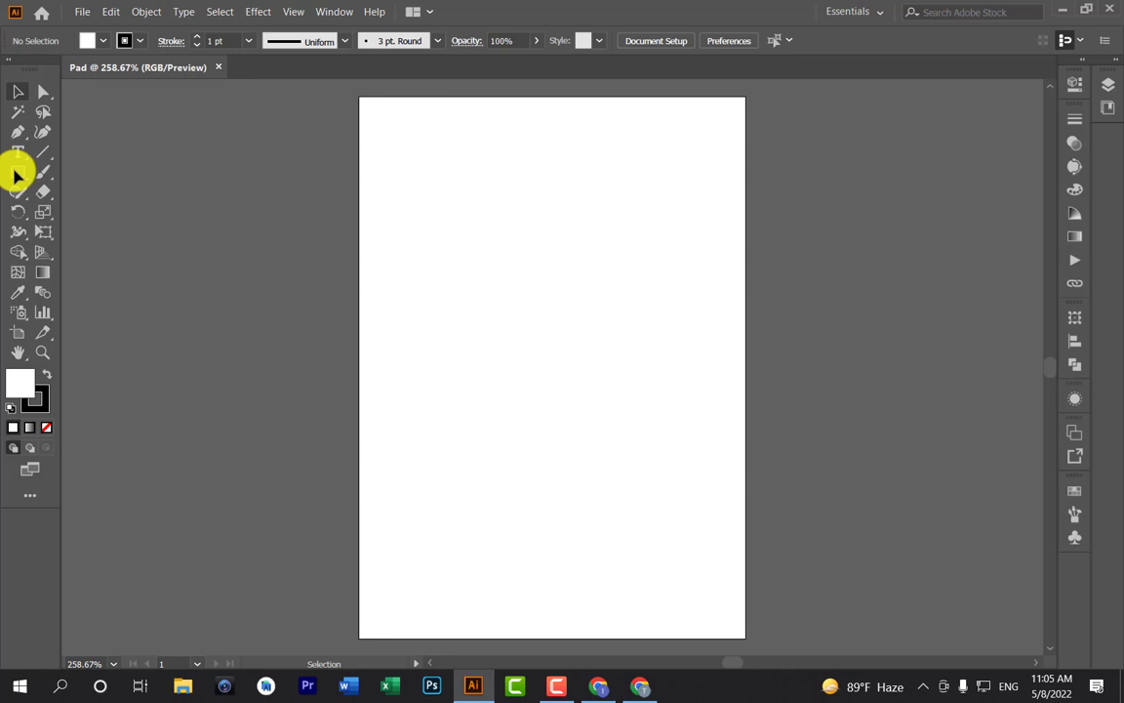
# Draw a rectangle near the artboard's top right with a dark green fill
pyautogui.click(17, 173)
pyautogui.moveTo(509, 123); pyautogui.dragTo(743, 198)
pyautogui.click(105, 44)
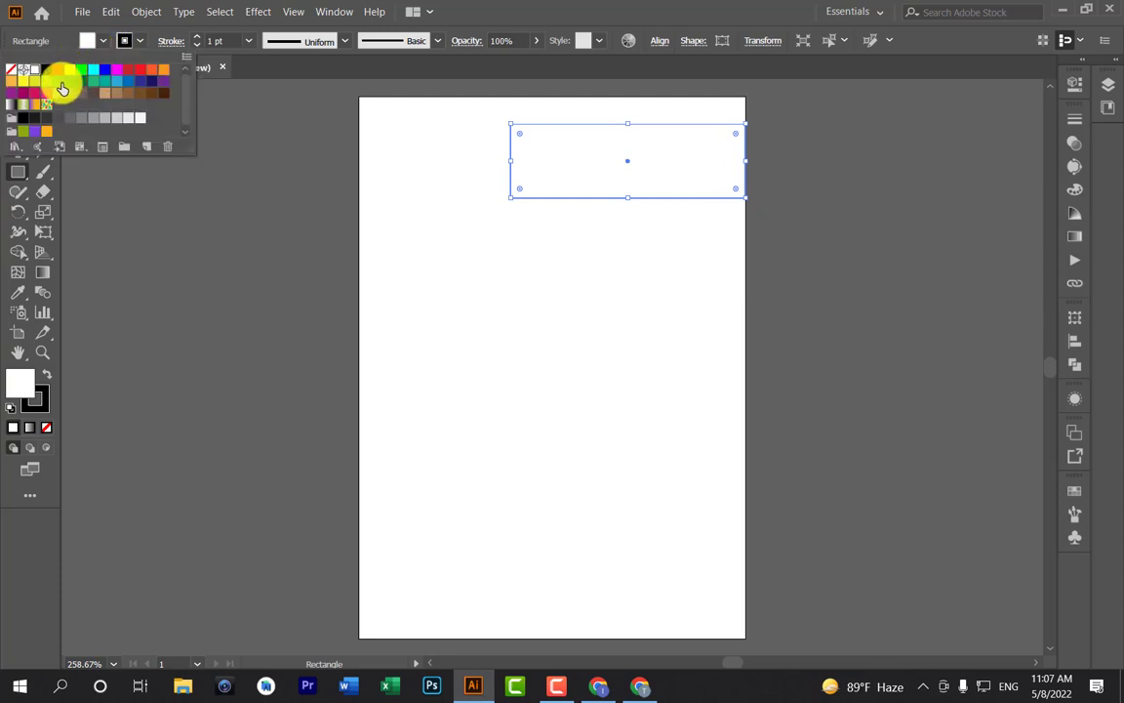
pyautogui.click(58, 86)
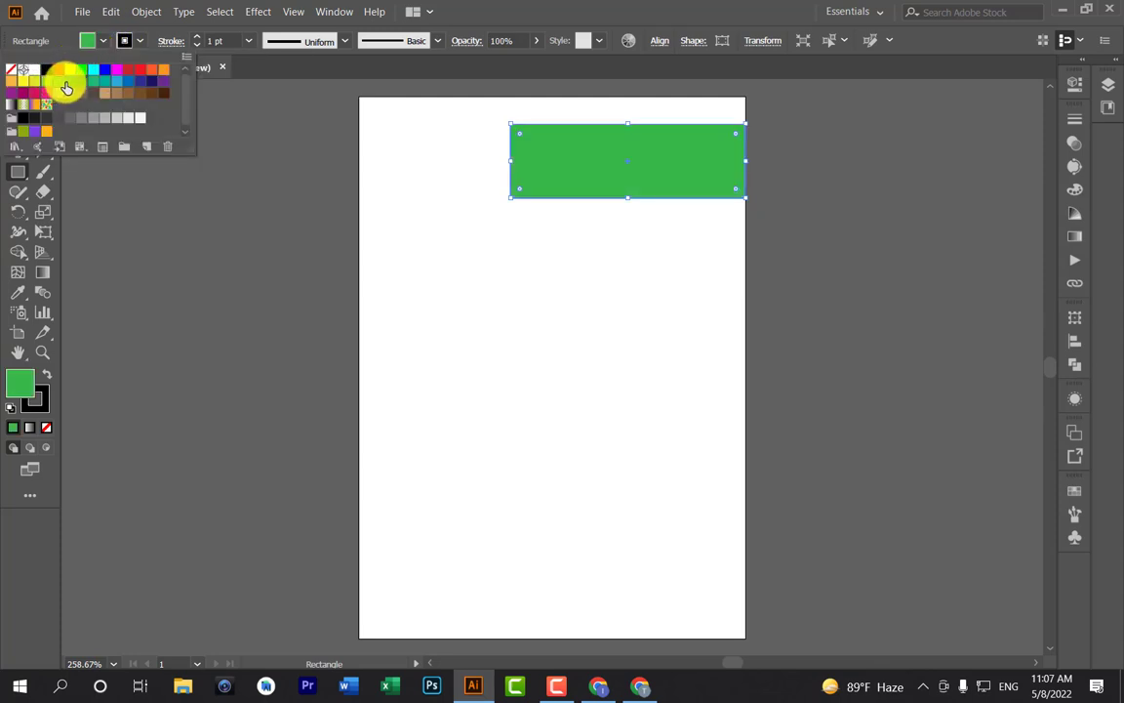
pyautogui.click(69, 82)
pyautogui.click(102, 44)
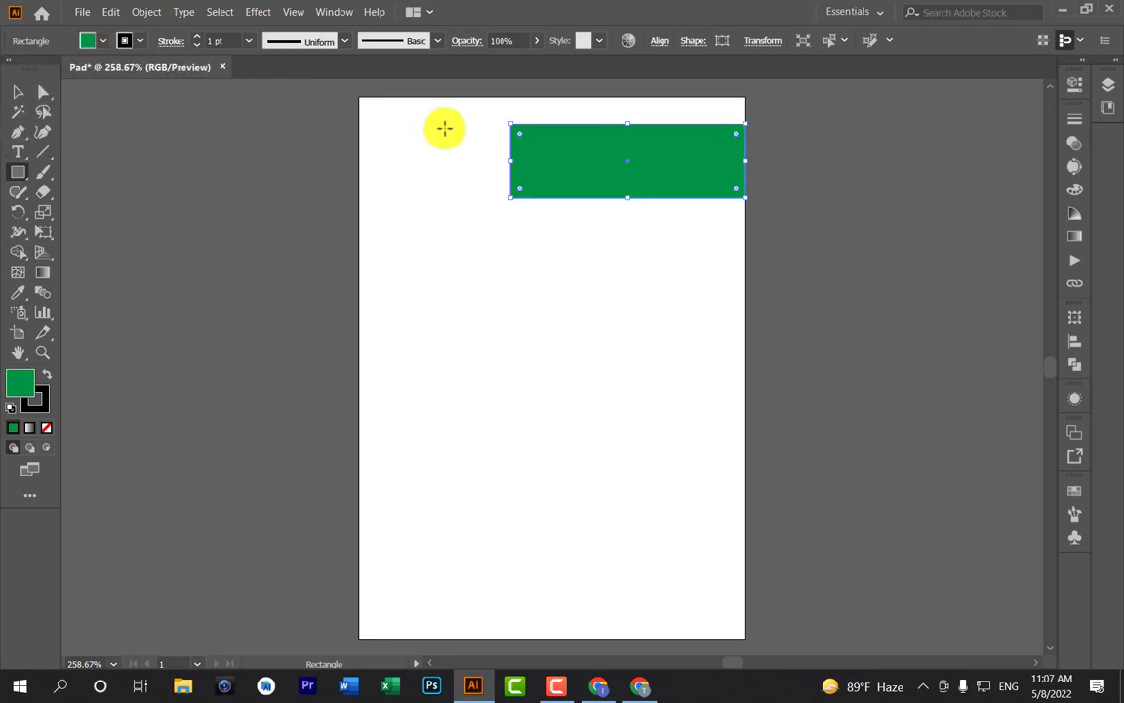
# Nudge the rectangle flush with the artboard's top edge and set its stroke to None
pyautogui.press('Up')
pyautogui.press('Up')
pyautogui.press('Up')
pyautogui.press('Up')
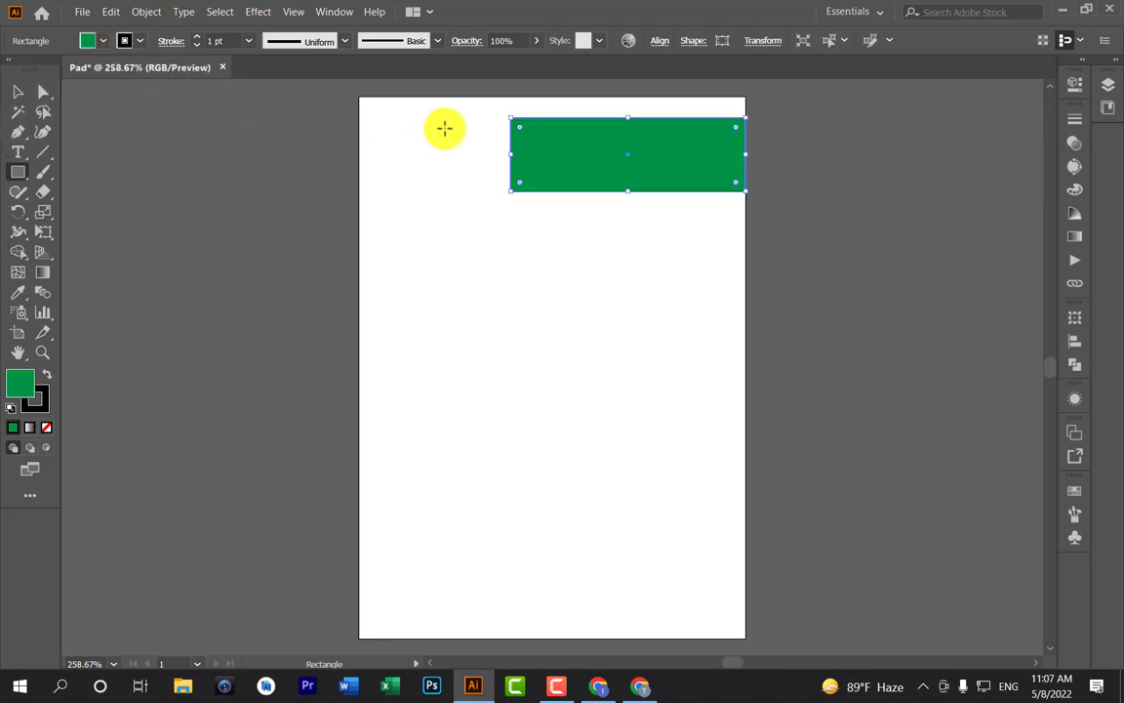
pyautogui.press('Up')
pyautogui.press('Up')
pyautogui.press('Up')
pyautogui.press('Up')
pyautogui.press('Up')
pyautogui.press('Up')
pyautogui.press('Up')
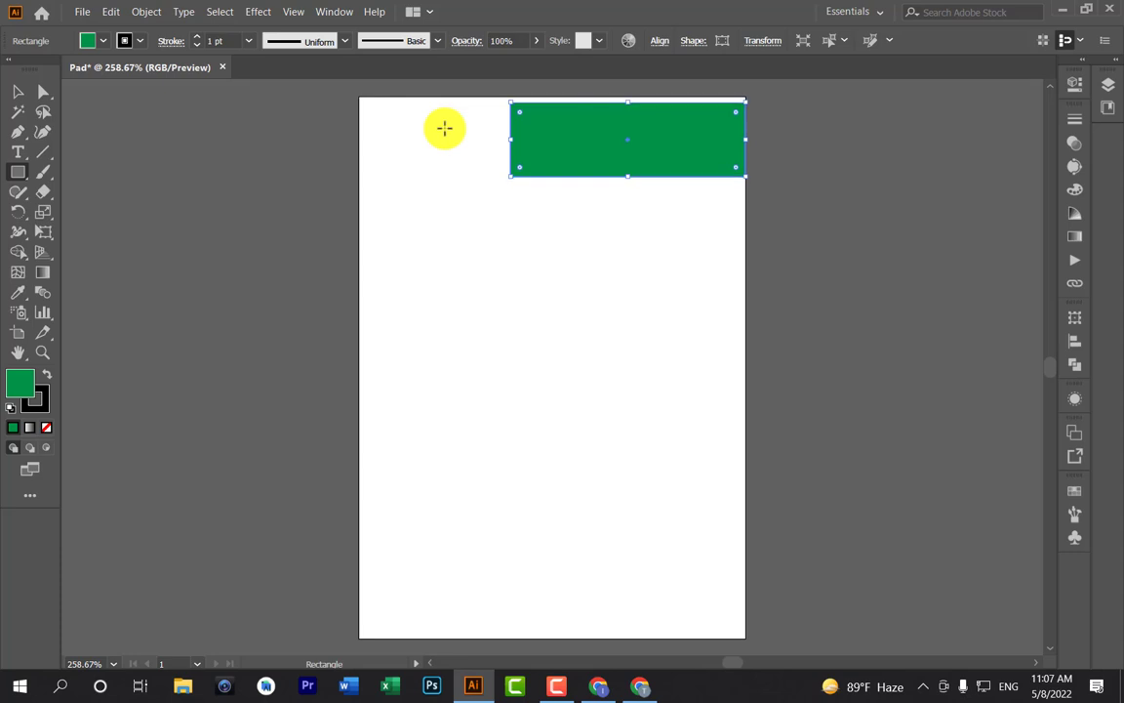
pyautogui.press('Up')
pyautogui.press('Up')
pyautogui.press('Up')
pyautogui.press('Up')
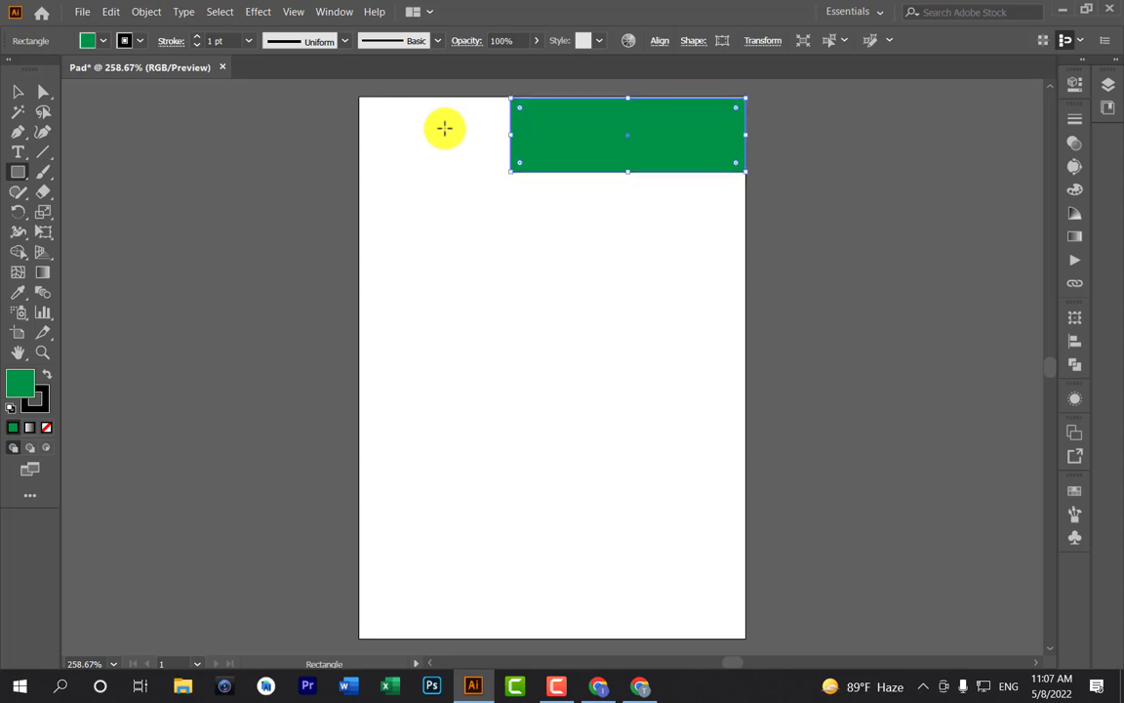
pyautogui.press('Up')
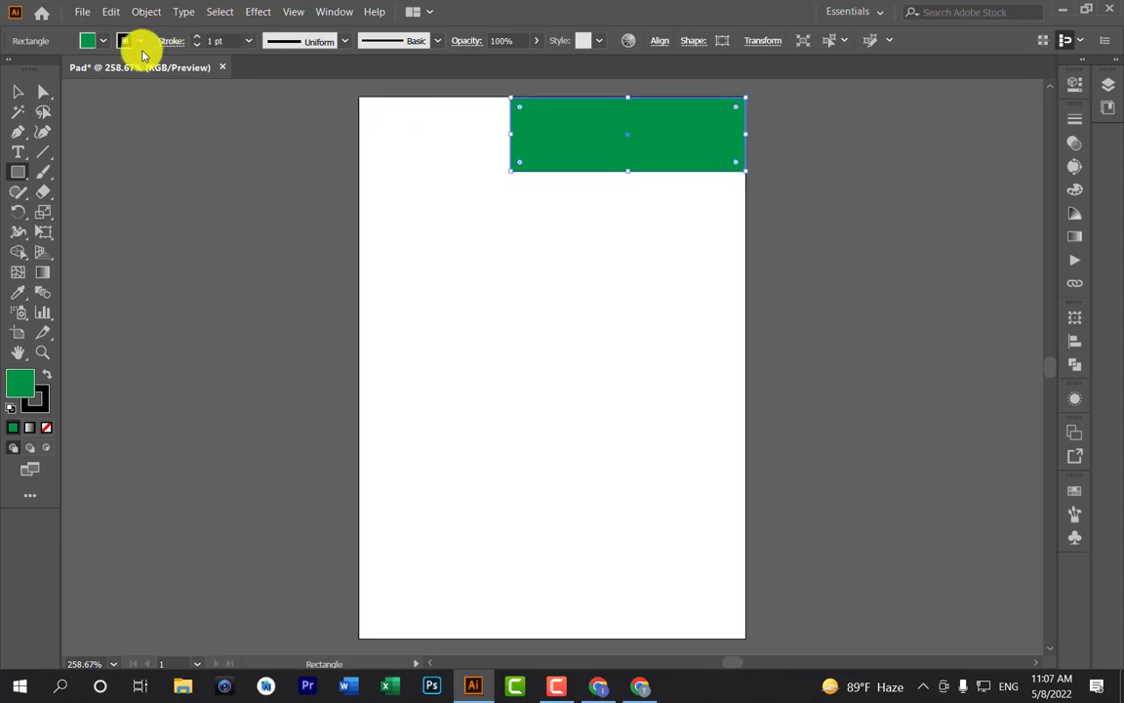
pyautogui.click(137, 40)
pyautogui.click(13, 70)
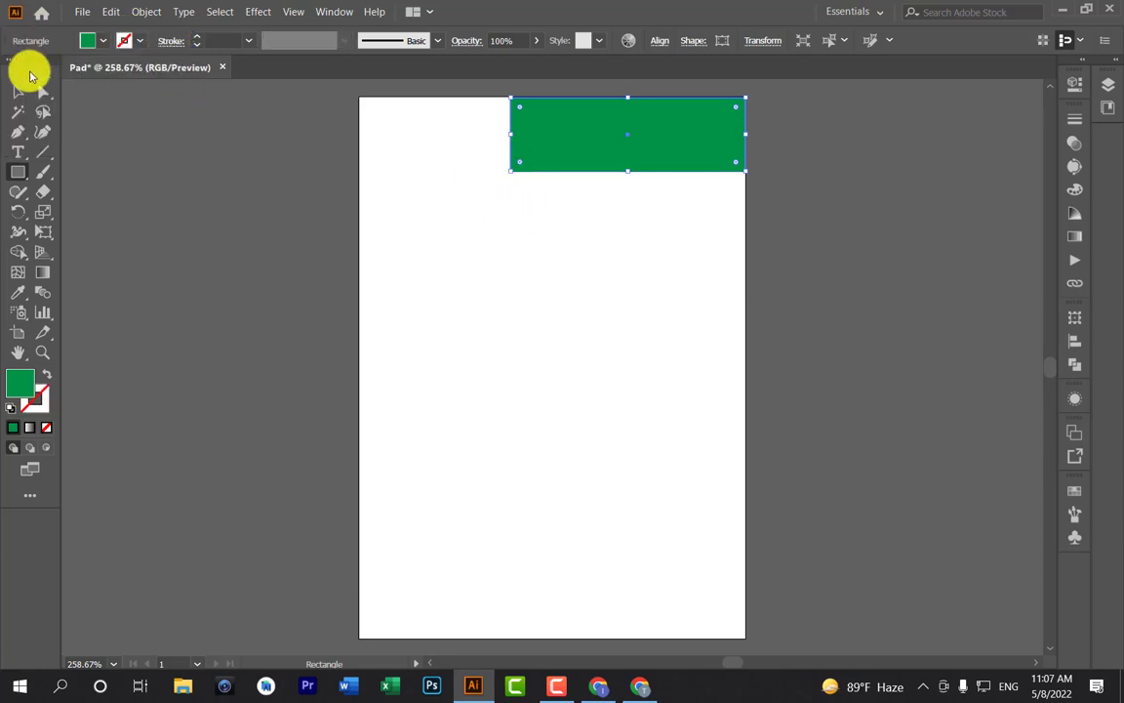
pyautogui.click(42, 90)
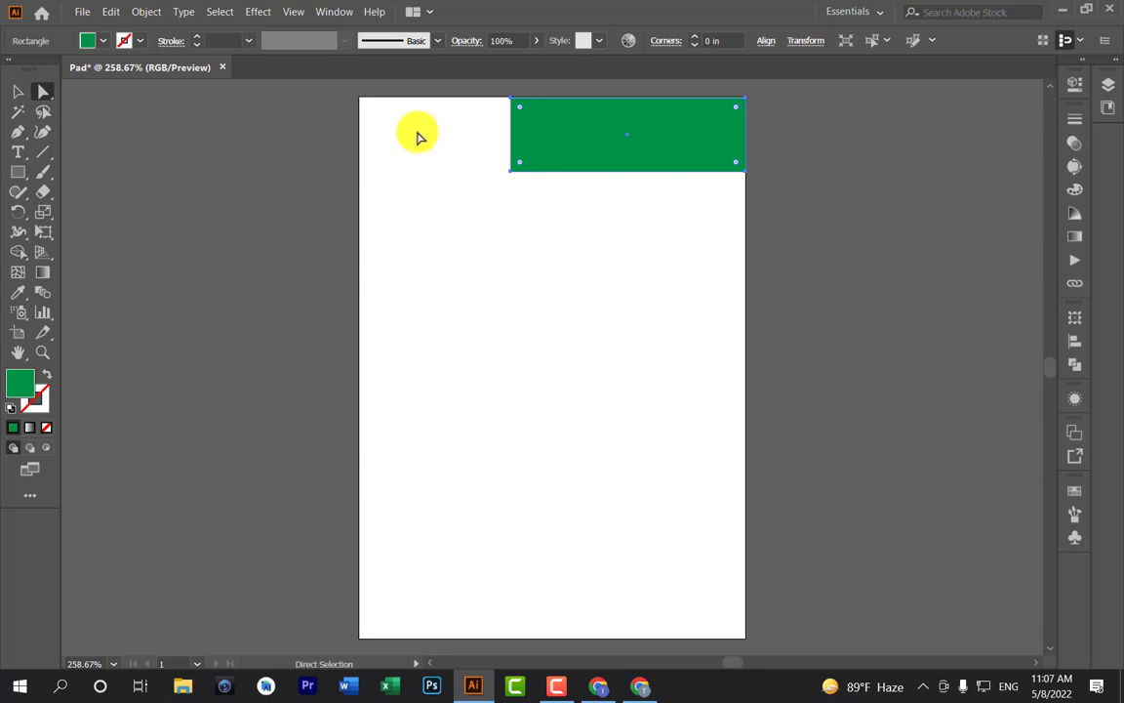
# Narrow the green rectangle by shifting its left anchor points right
pyautogui.click(516, 198)
pyautogui.moveTo(517, 198); pyautogui.dragTo(517, 209)
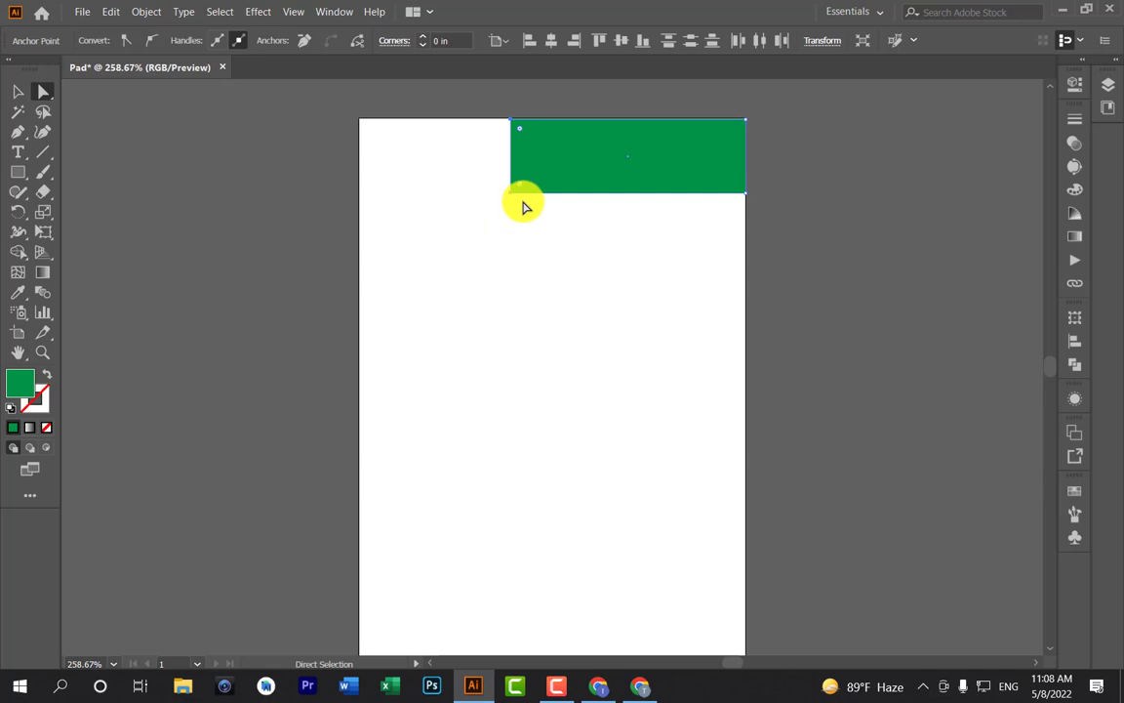
pyautogui.press('Right')
pyautogui.press('Right')
pyautogui.press('Right')
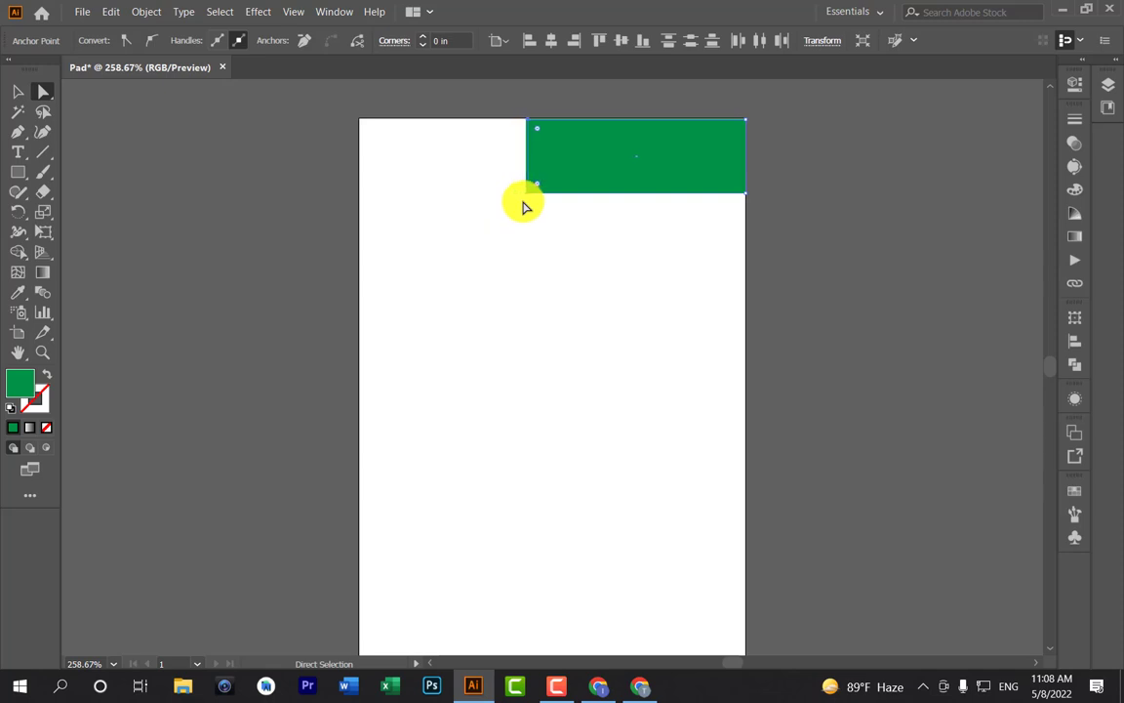
pyautogui.press('Right')
pyautogui.press('Right')
pyautogui.press('Right')
pyautogui.press('Right')
pyautogui.press('Right')
pyautogui.press('Right')
pyautogui.press('Right')
pyautogui.press('Right')
pyautogui.press('Right')
pyautogui.press('Right')
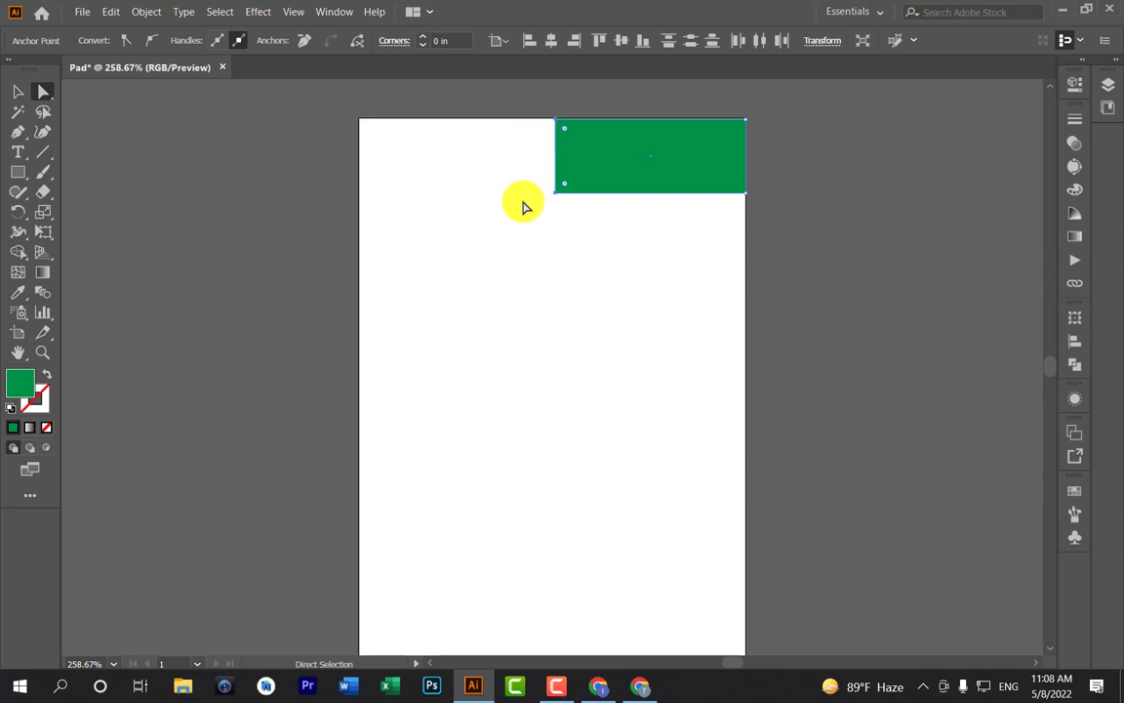
pyautogui.press('Right')
pyautogui.press('Right')
pyautogui.press('Right')
pyautogui.press('Right')
pyautogui.press('Right')
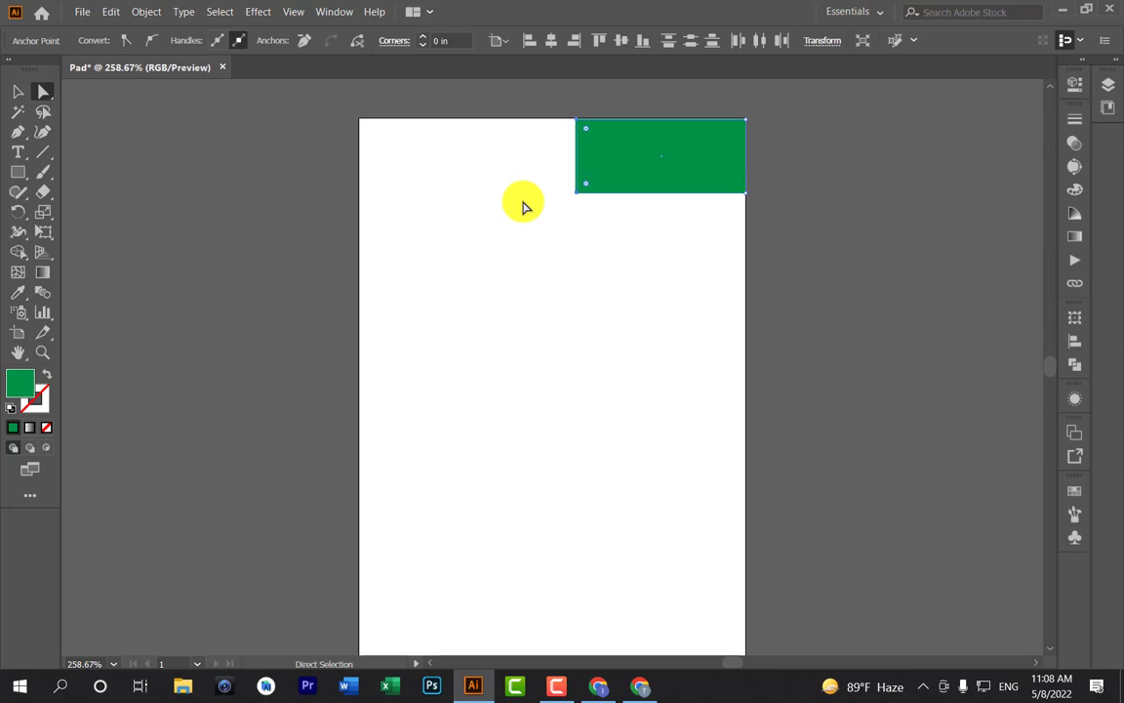
pyautogui.press('Right')
pyautogui.press('Right')
pyautogui.press('Right')
# Shorten the rectangle by raising its bottom anchor points
pyautogui.moveTo(809, 230); pyautogui.dragTo(565, 188)
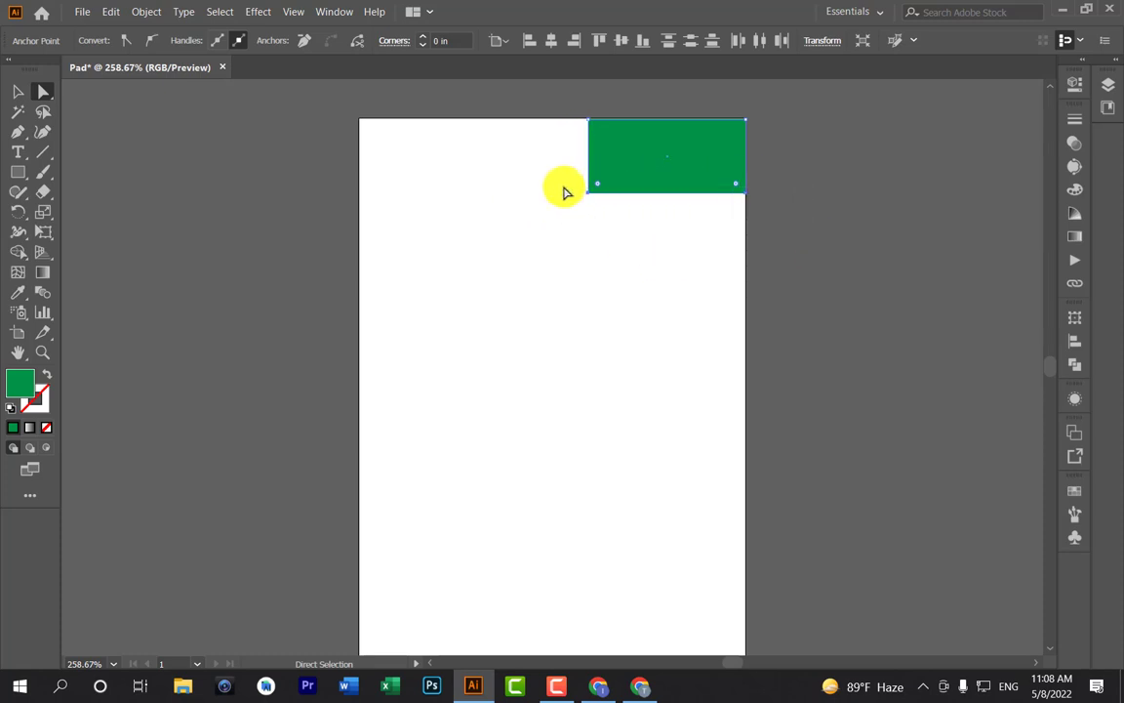
pyautogui.press('Up')
pyautogui.press('Up')
pyautogui.press('Up')
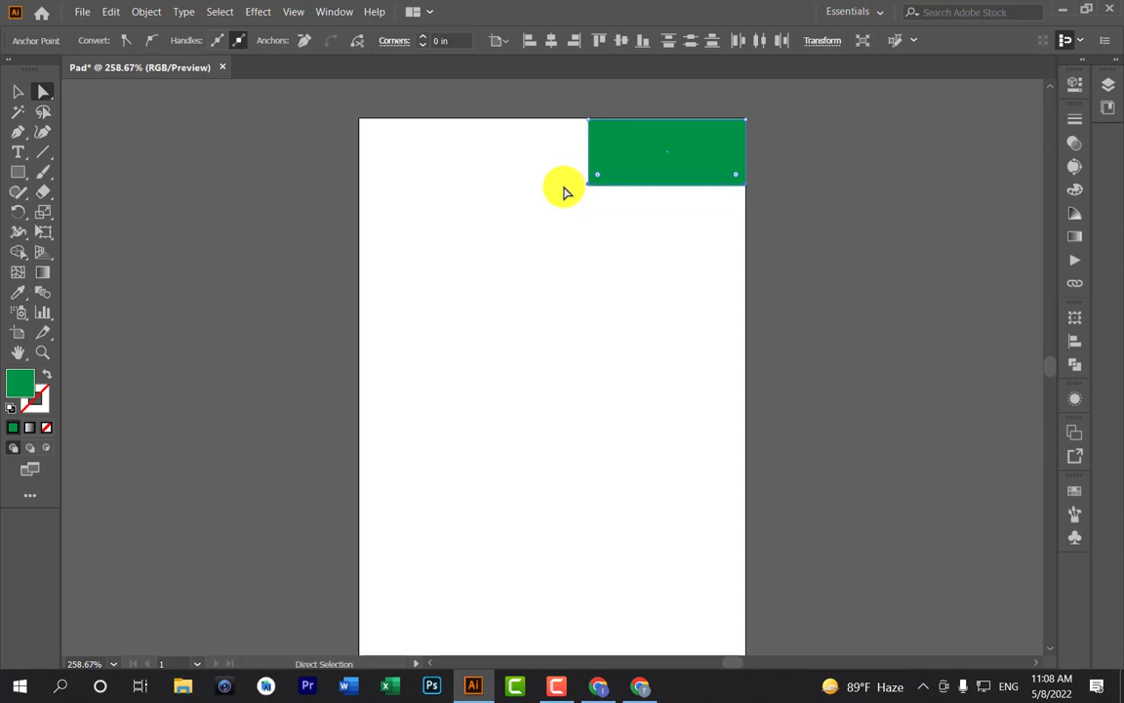
pyautogui.press('Up')
pyautogui.press('Up')
pyautogui.press('Up')
pyautogui.press('Up')
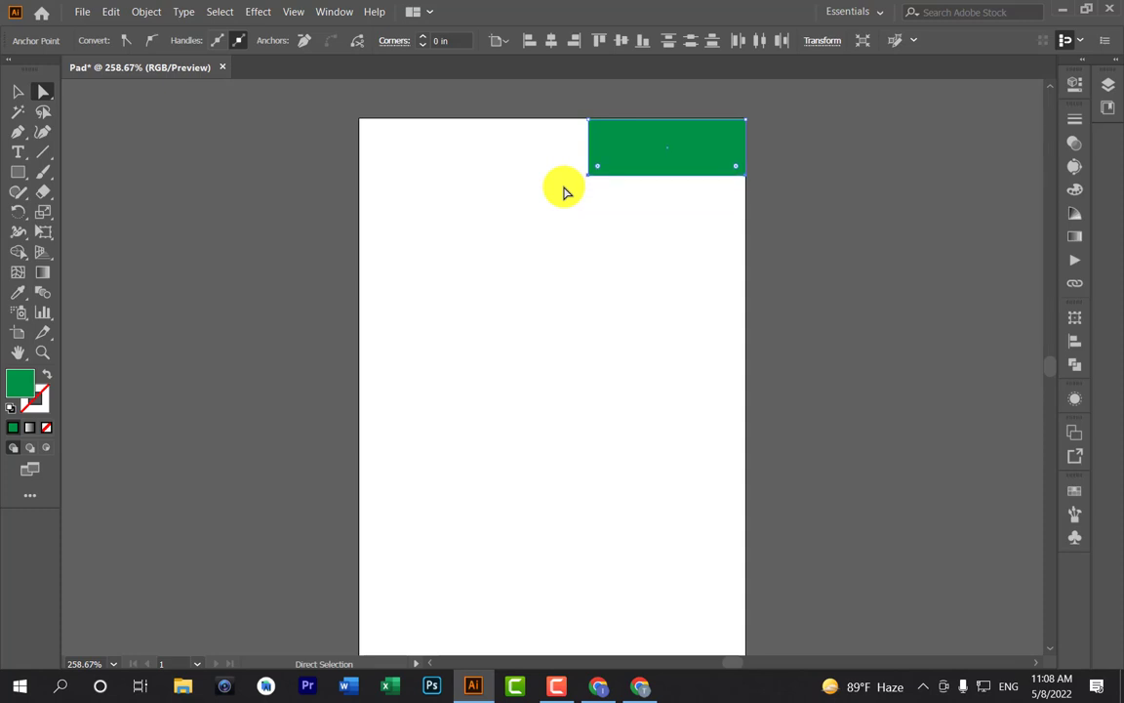
pyautogui.press('Up')
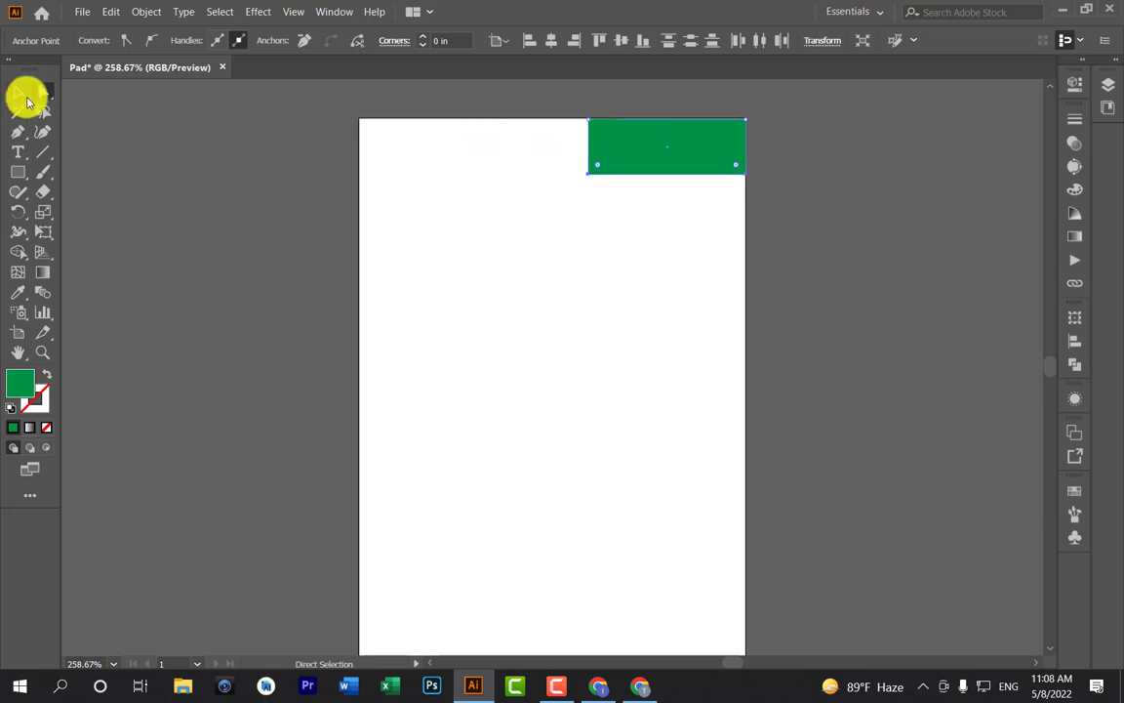
pyautogui.click(24, 95)
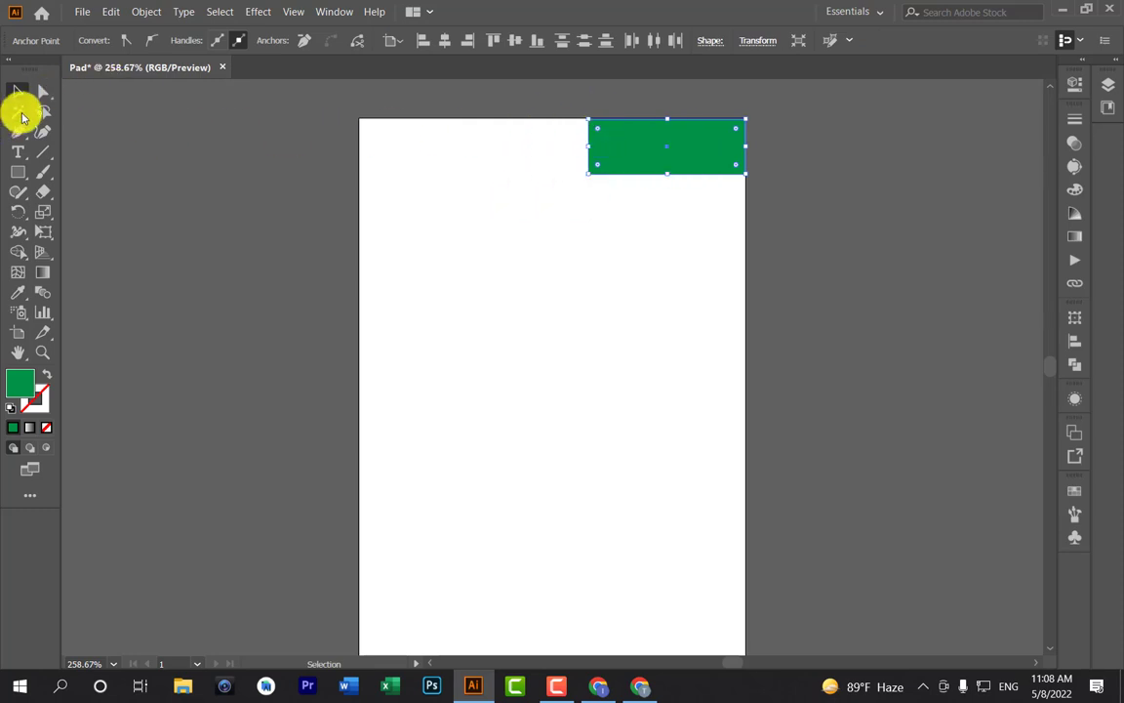
# Drag the top-left anchor right to slant the left edge into a trapezoid
pyautogui.click(43, 92)
pyautogui.click(588, 125)
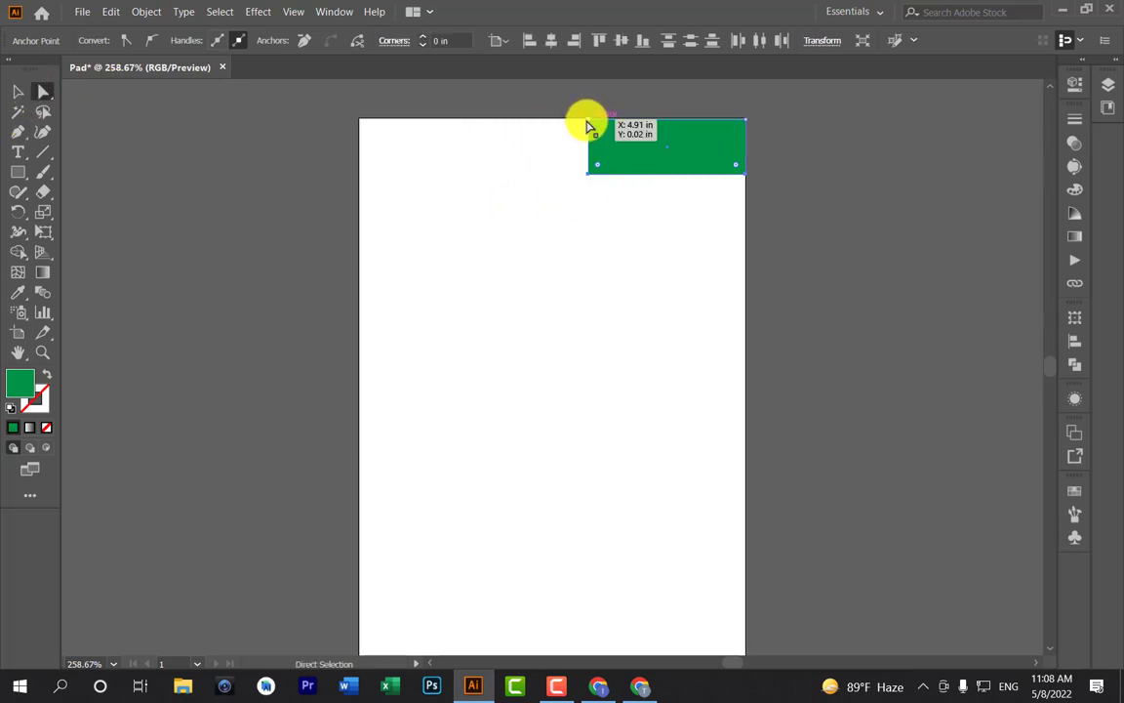
pyautogui.moveTo(588, 125); pyautogui.dragTo(638, 123)
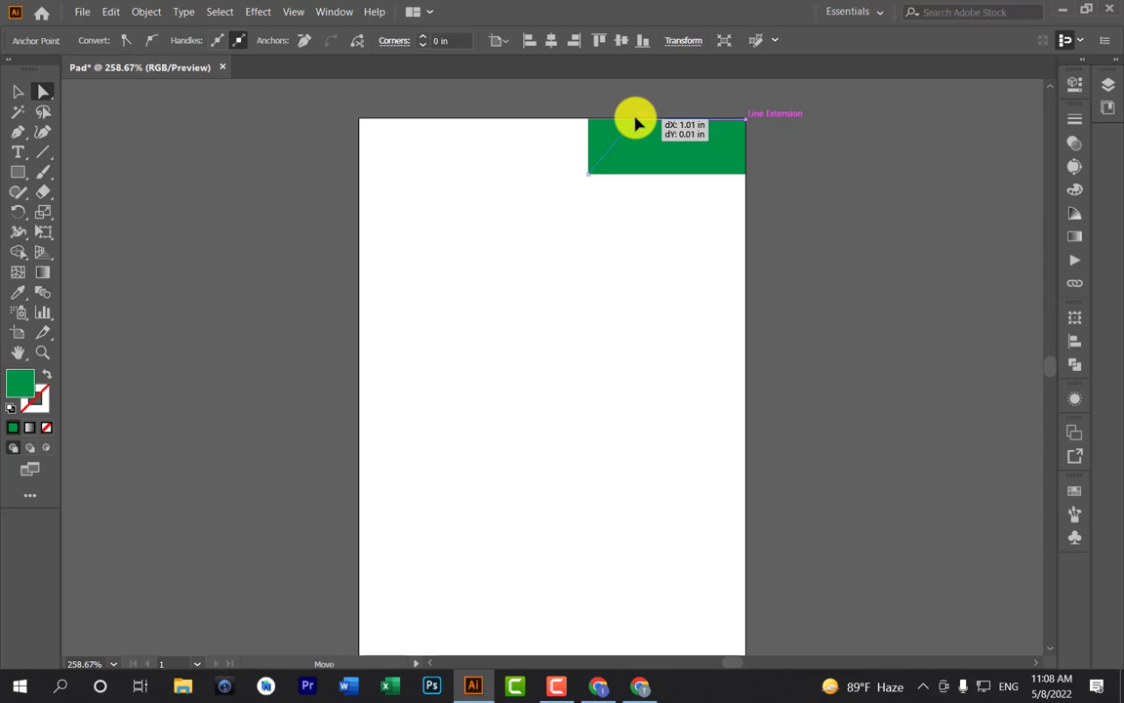
pyautogui.moveTo(637, 124); pyautogui.dragTo(636, 124)
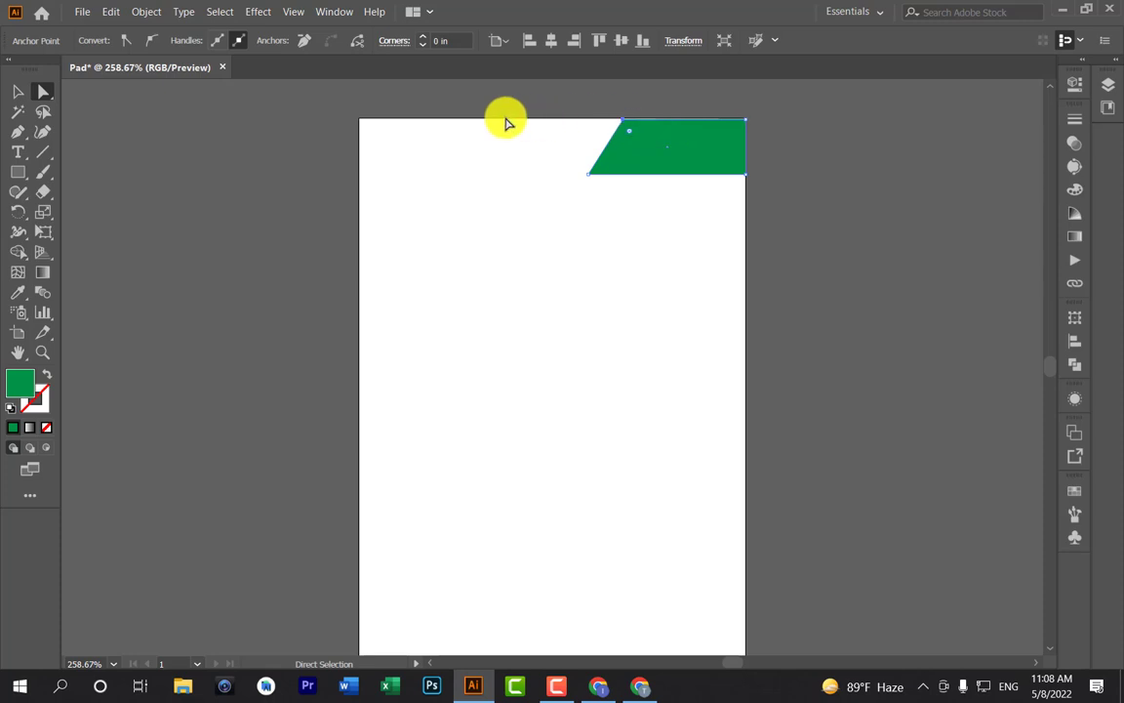
pyautogui.click(18, 91)
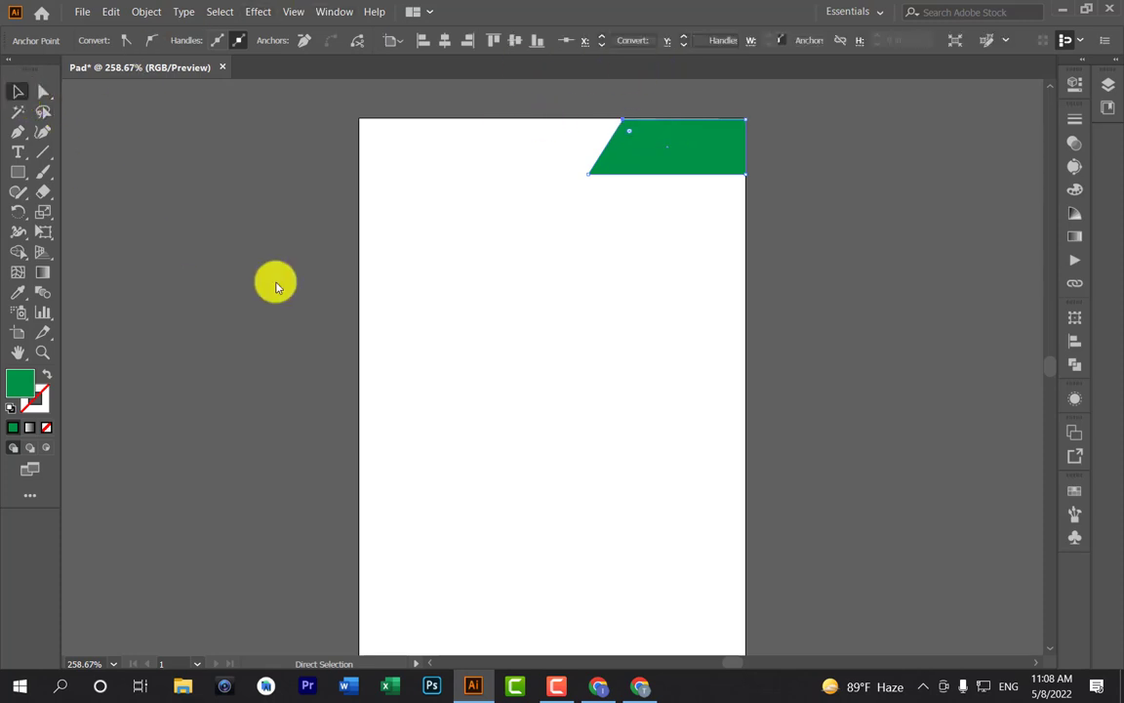
pyautogui.click(382, 320)
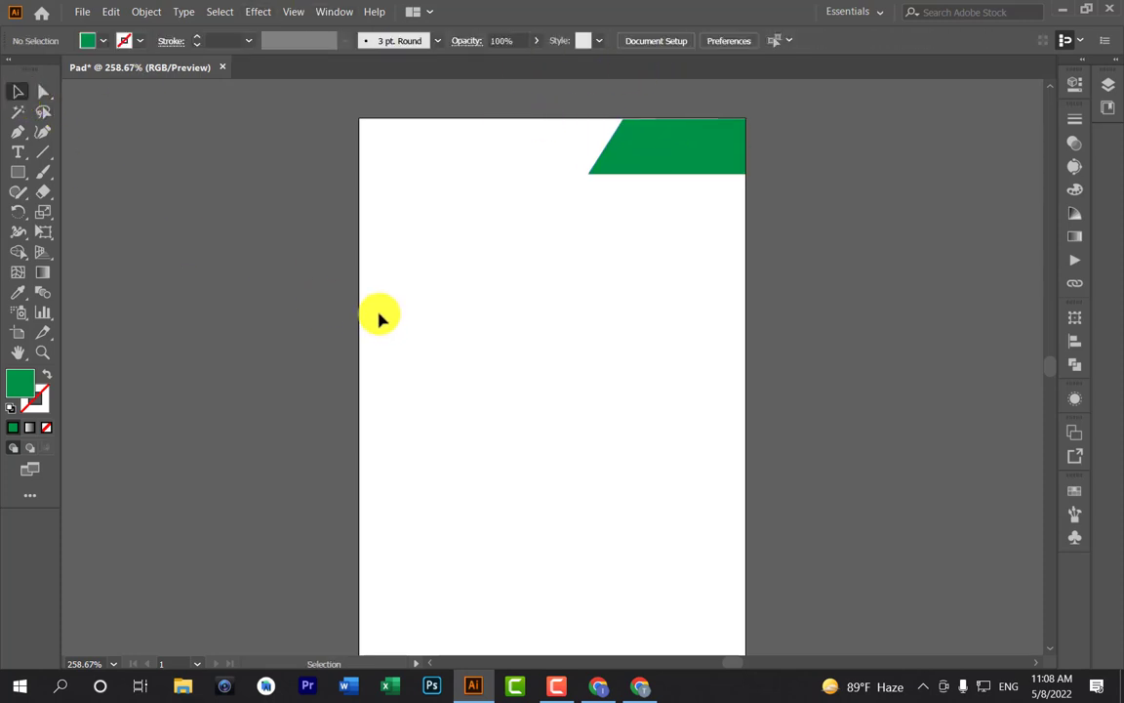
pyautogui.click(635, 173)
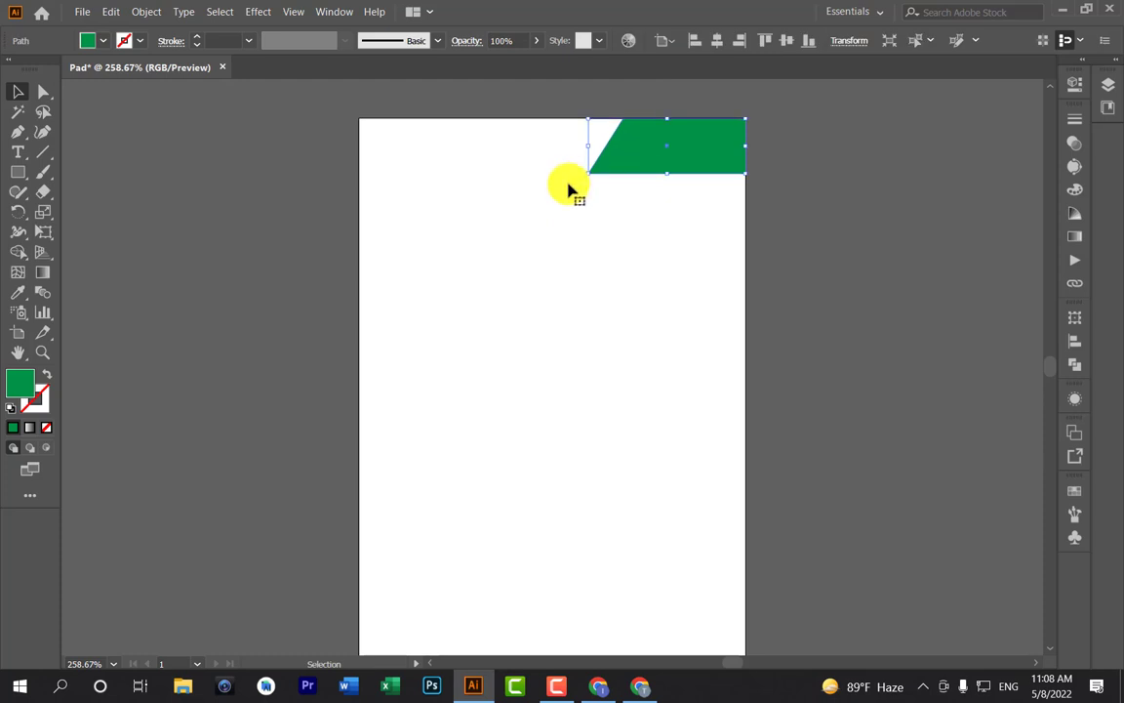
pyautogui.click(789, 215)
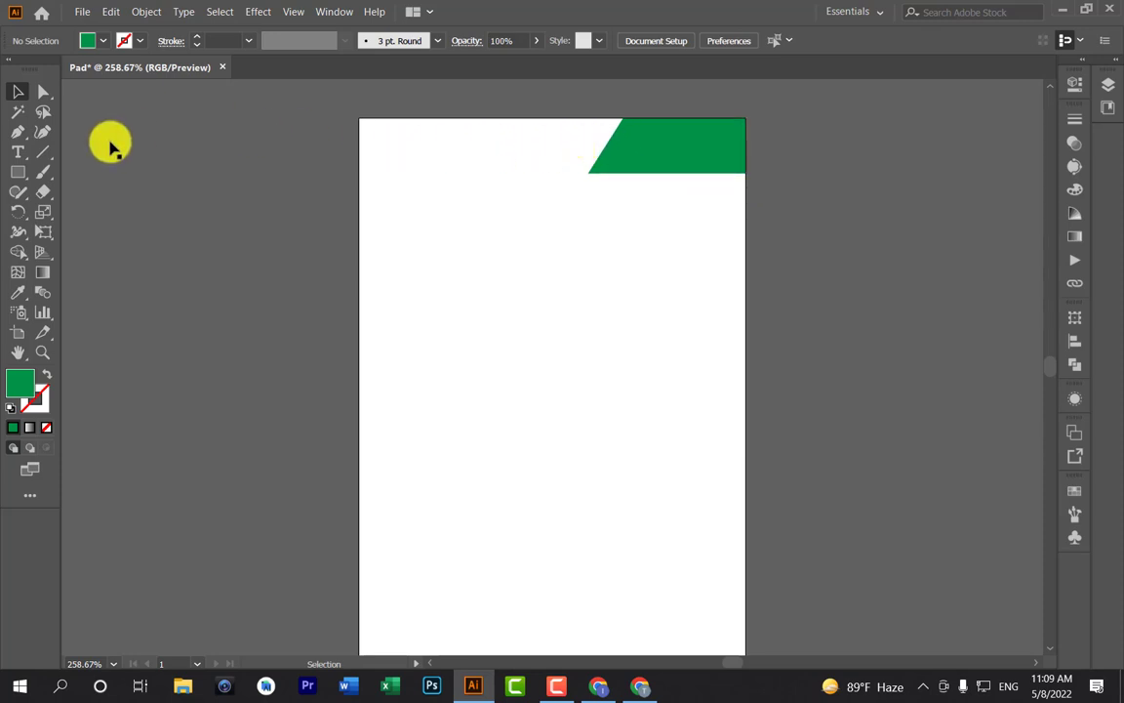
# Draw a narrow rectangle beside the header and rotate it about 30° to match the slant
pyautogui.click(19, 171)
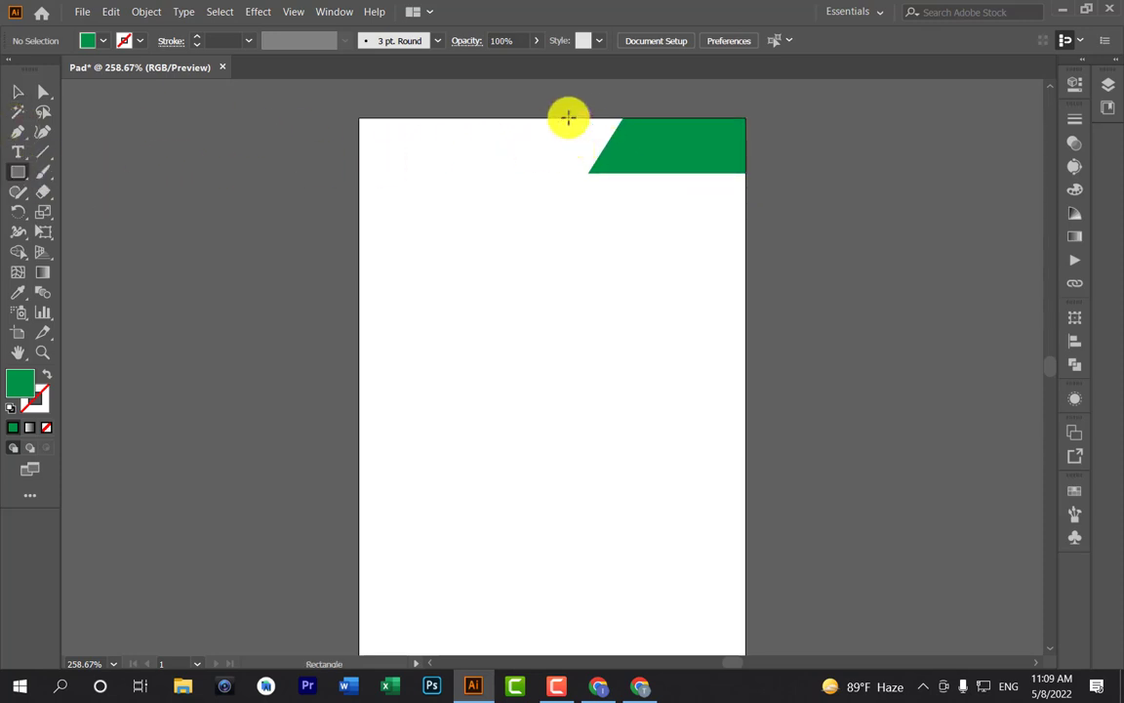
pyautogui.moveTo(568, 118); pyautogui.dragTo(588, 173)
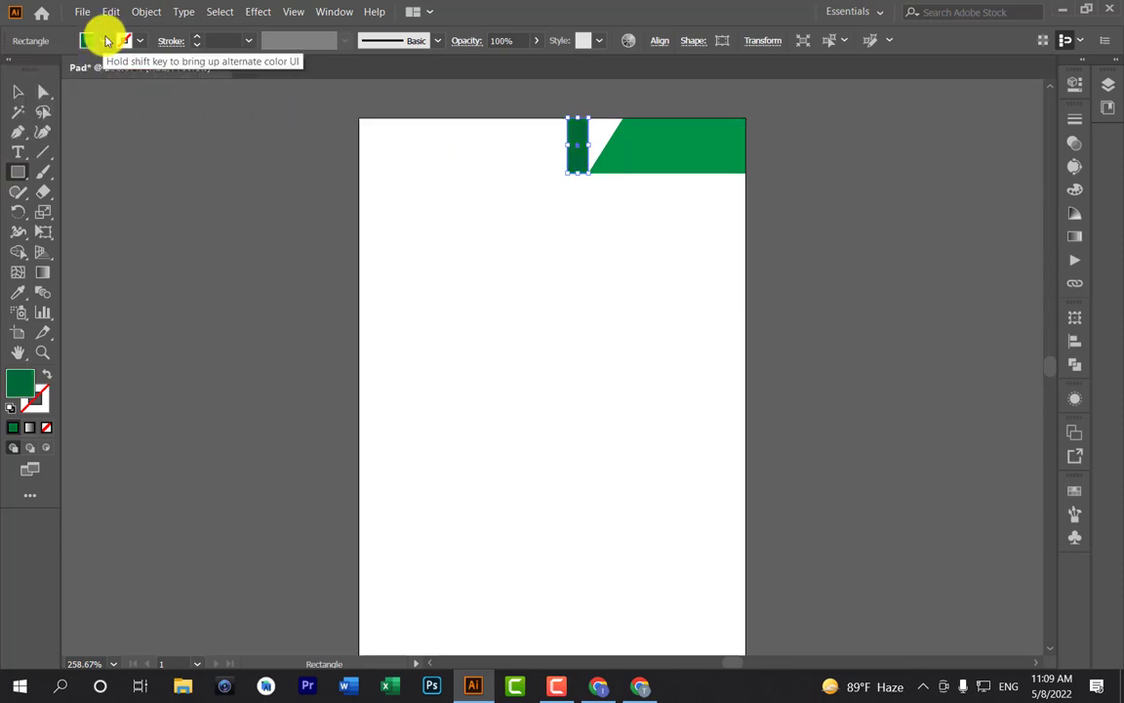
pyautogui.click(17, 91)
pyautogui.moveTo(592, 114)
pyautogui.mouseDown()
pyautogui.moveTo(592, 124)
pyautogui.moveTo(532, 111)
pyautogui.mouseUp()
pyautogui.click(532, 110)
# Snap the stripe's bottom-left and bottom-right corners onto the guide at the header's base
pyautogui.click(1074, 83)
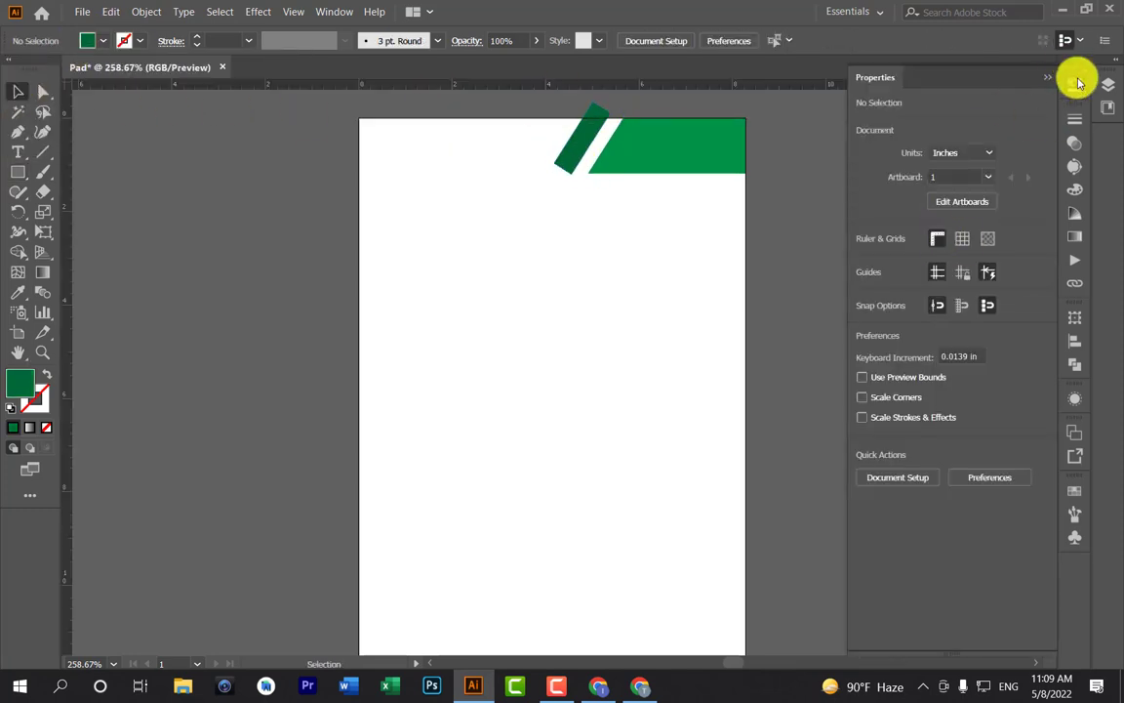
pyautogui.click(625, 138)
pyautogui.hotkey('ctrl', '=')
pyautogui.hotkey('ctrl', '=')
pyautogui.hotkey('ctrl', '=')
pyautogui.hotkey('ctrl', 'q')
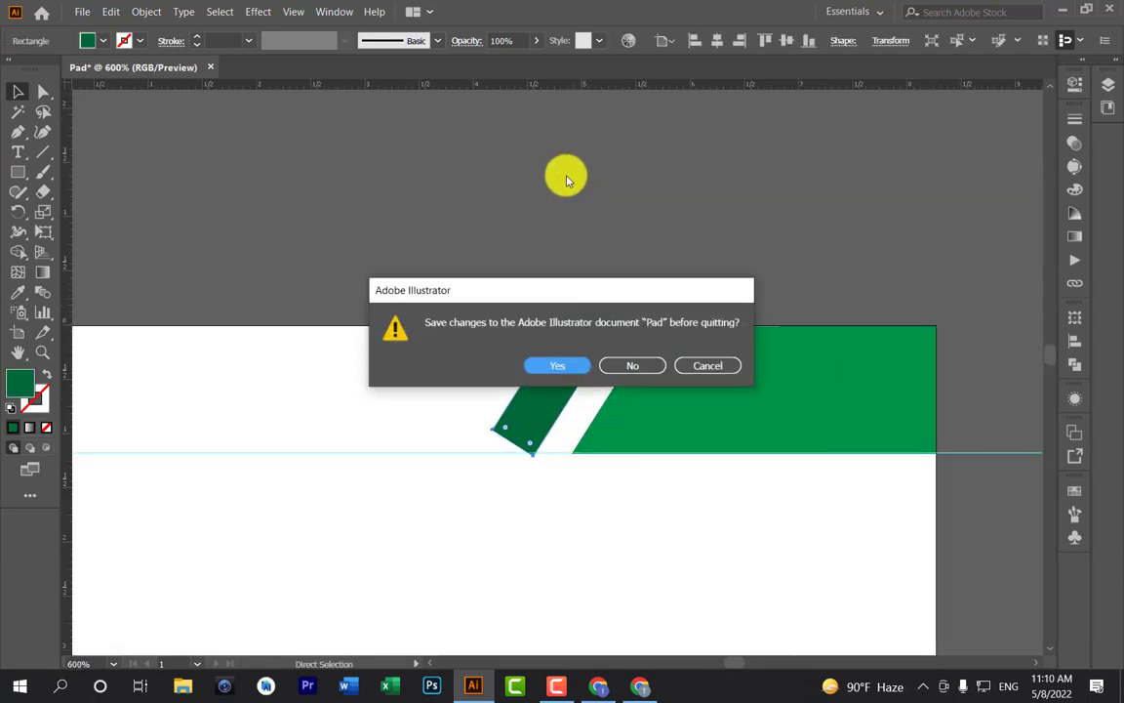
pyautogui.click(644, 366)
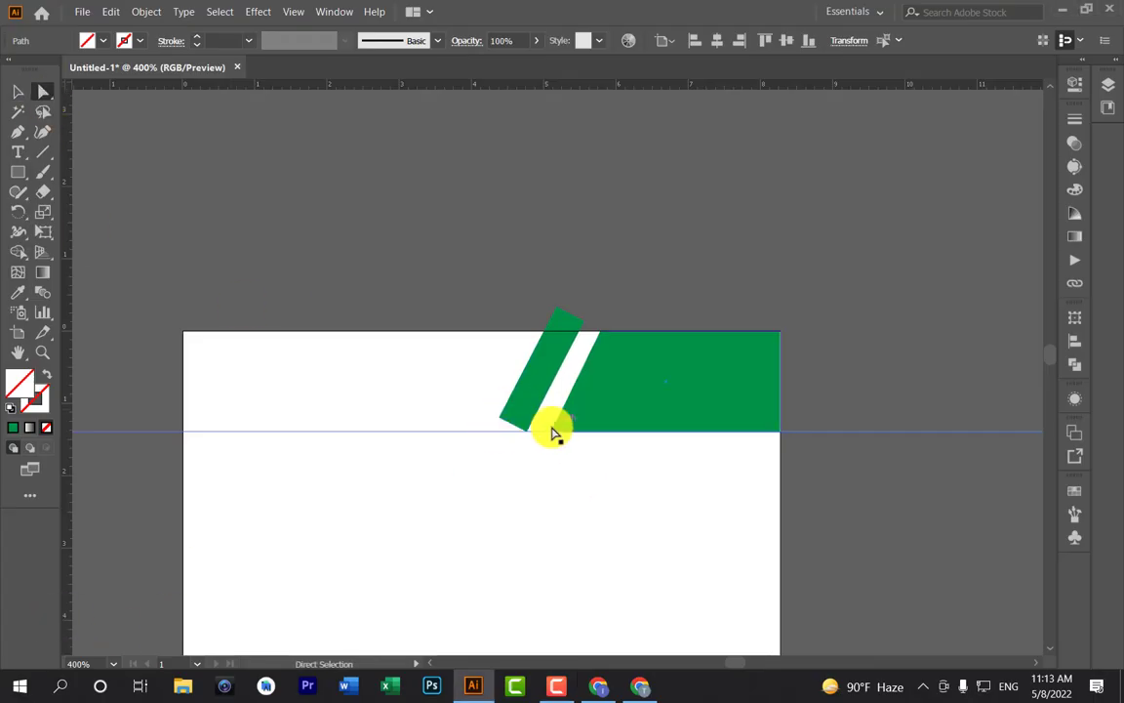
pyautogui.moveTo(500, 421)
pyautogui.mouseDown()
pyautogui.moveTo(488, 434)
pyautogui.moveTo(491, 421)
pyautogui.mouseUp()
pyautogui.hotkey('ctrl', '+')
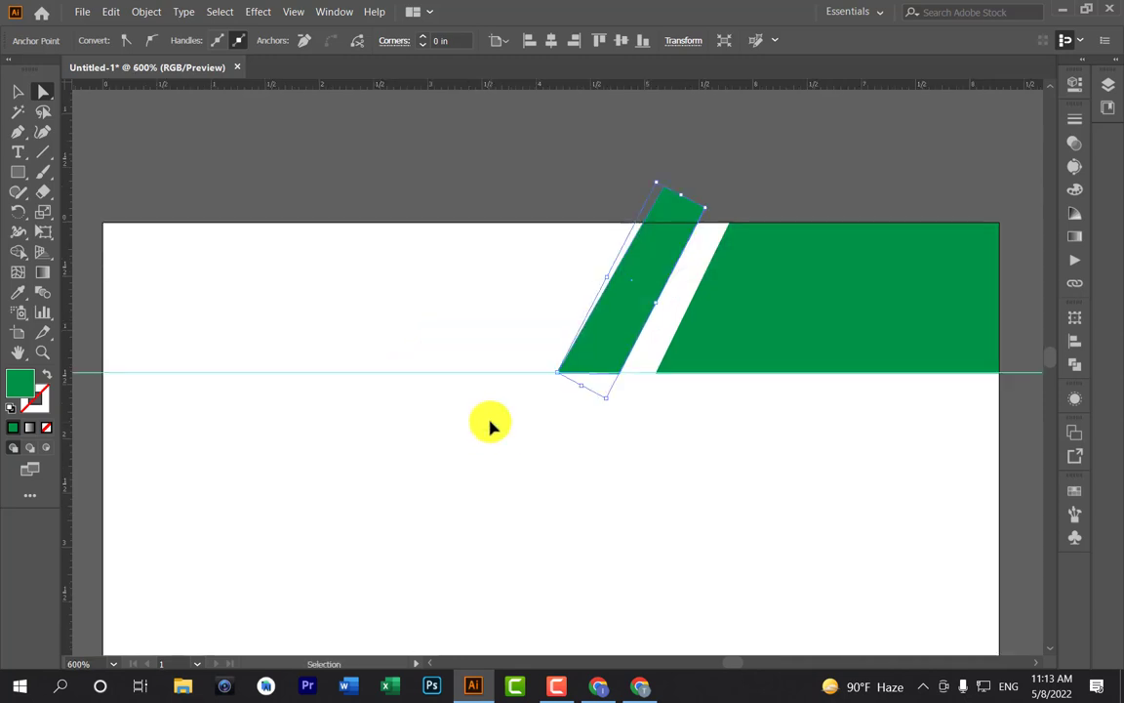
pyautogui.hotkey('ctrl', '+')
pyautogui.hotkey('ctrl', '+')
pyautogui.hotkey('ctrl', '+')
pyautogui.moveTo(725, 372); pyautogui.dragTo(726, 371)
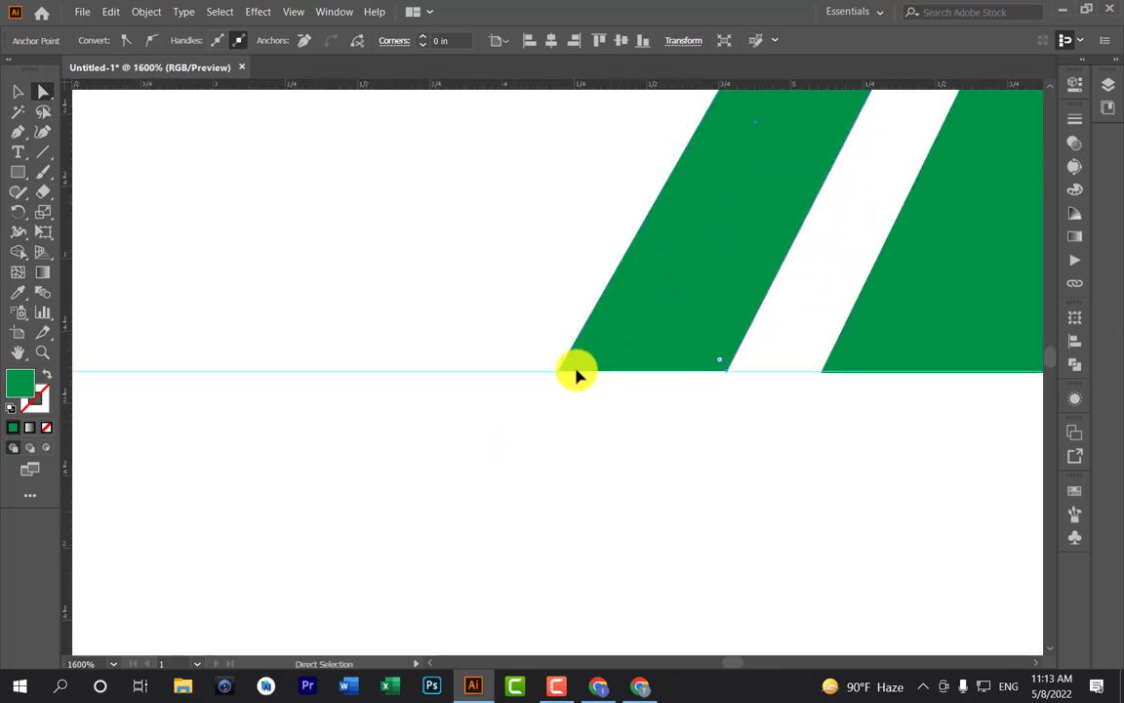
# Select the path lying on the guide and nudge it up slightly
pyautogui.scroll(-2, 570, 372)
pyautogui.click(598, 164)
pyautogui.press('v')
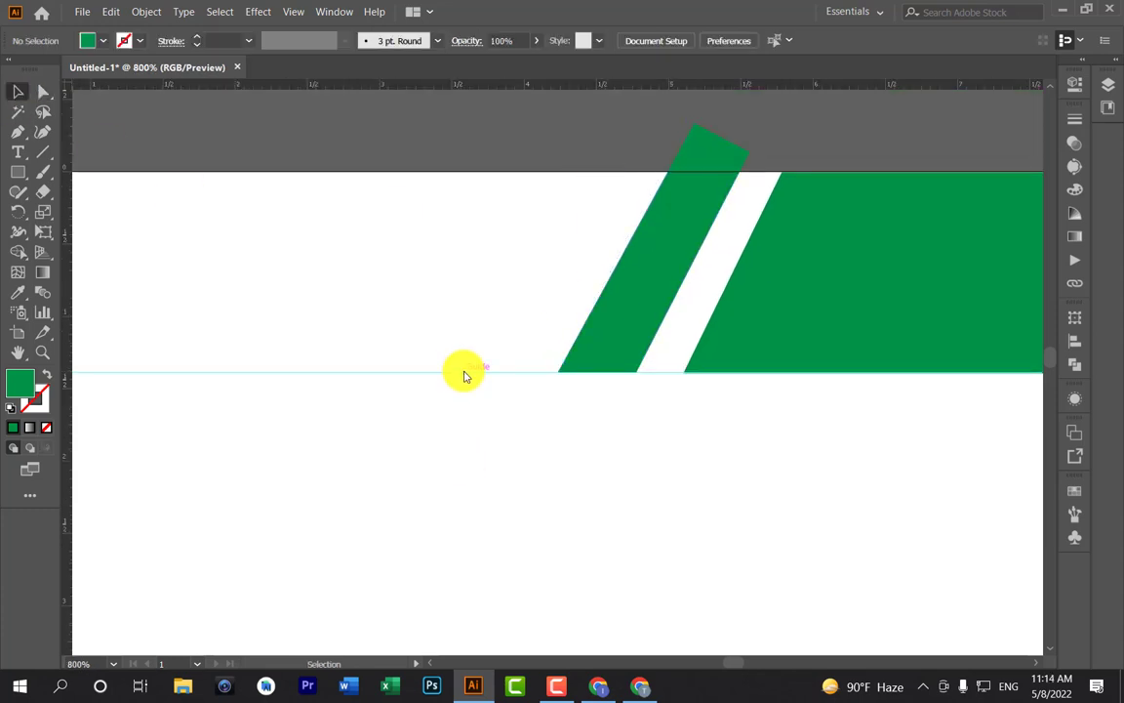
pyautogui.click(464, 376)
pyautogui.hscroll(-2, 547, 372)
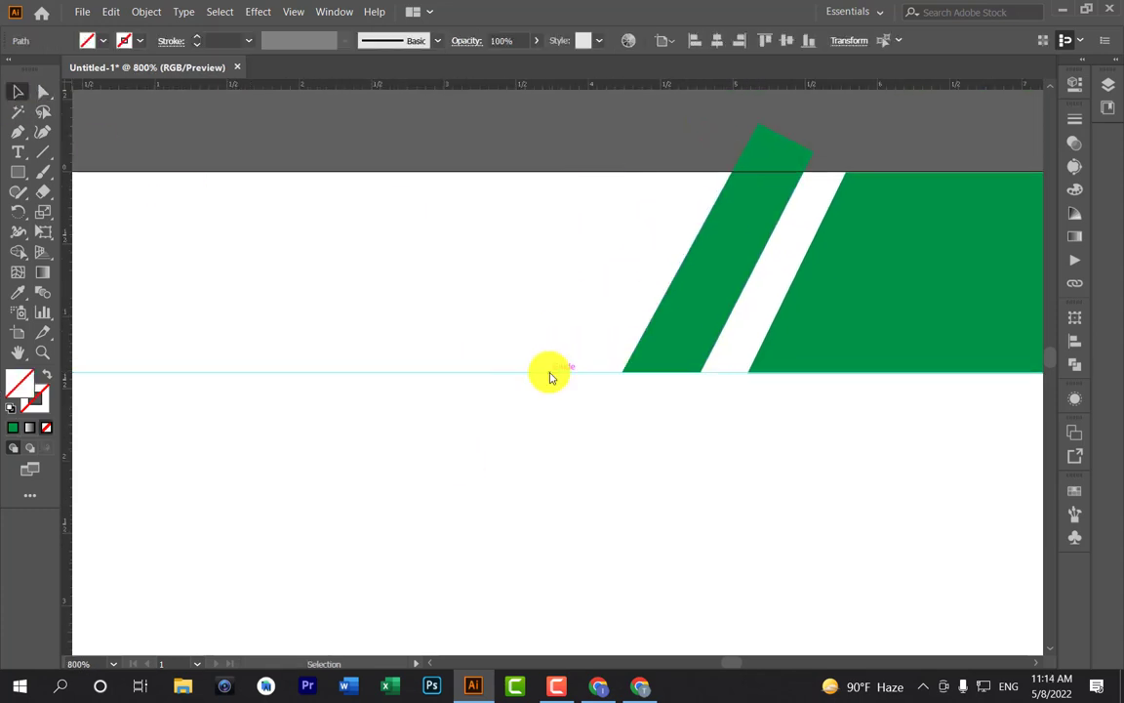
pyautogui.press('Up')
pyautogui.press('Up')
pyautogui.scroll(-1, 547, 372)
# Draw a thin dark green bar from the left edge to the stripe and duplicate it below
pyautogui.press('m')
pyautogui.moveTo(148, 364); pyautogui.dragTo(642, 385)
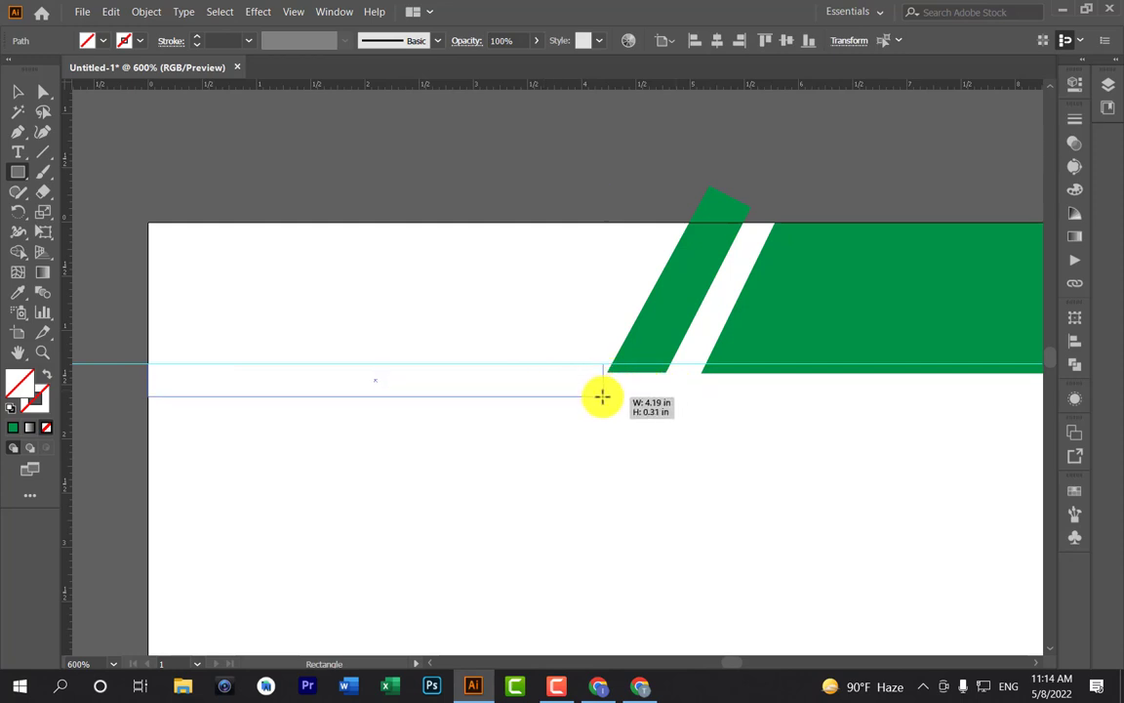
pyautogui.moveTo(642, 384); pyautogui.dragTo(604, 385)
pyautogui.click(86, 40)
pyautogui.click(113, 75)
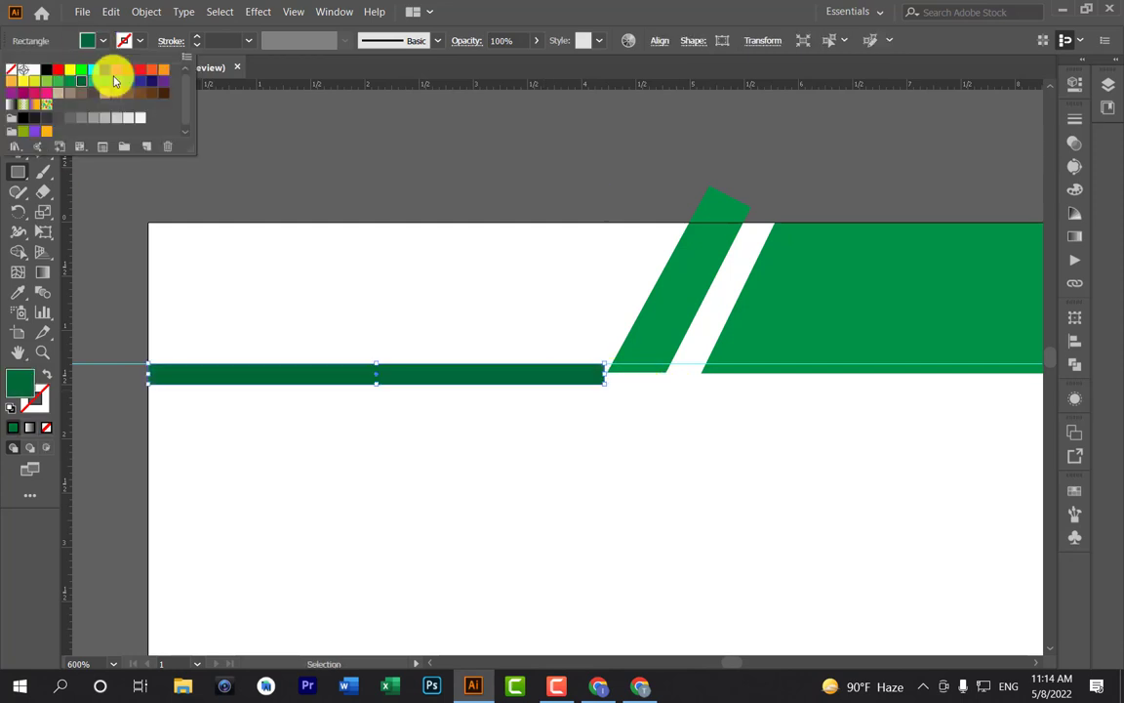
pyautogui.click(20, 92)
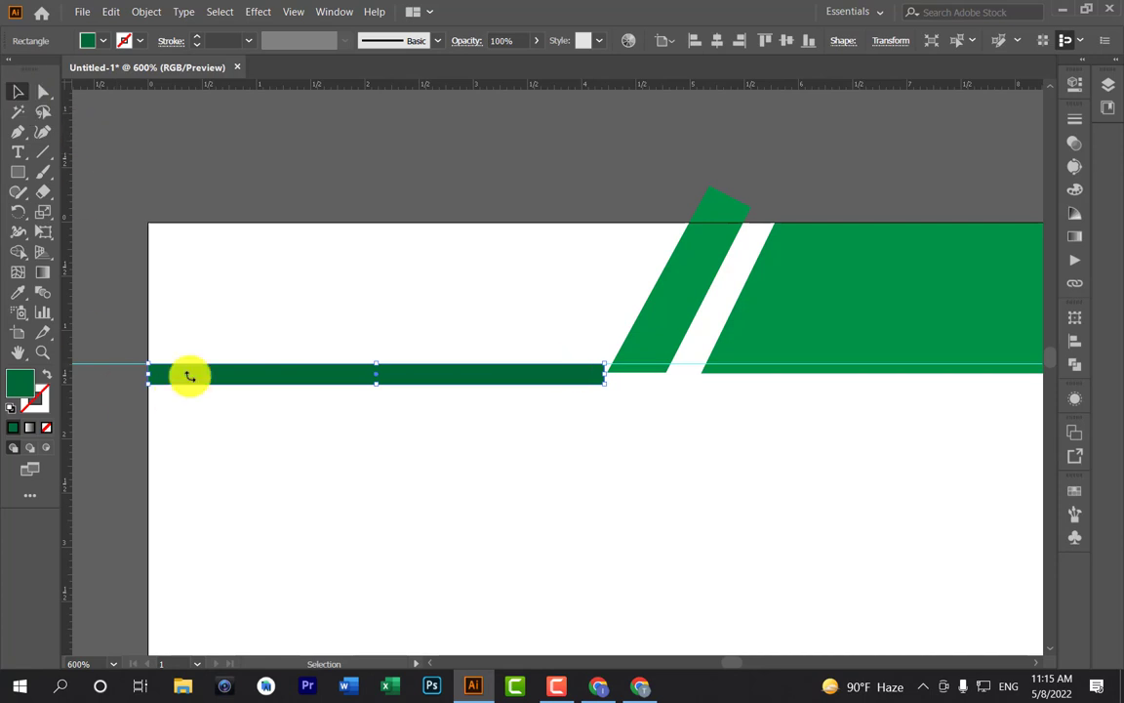
pyautogui.moveTo(189, 377); pyautogui.dragTo(186, 388)
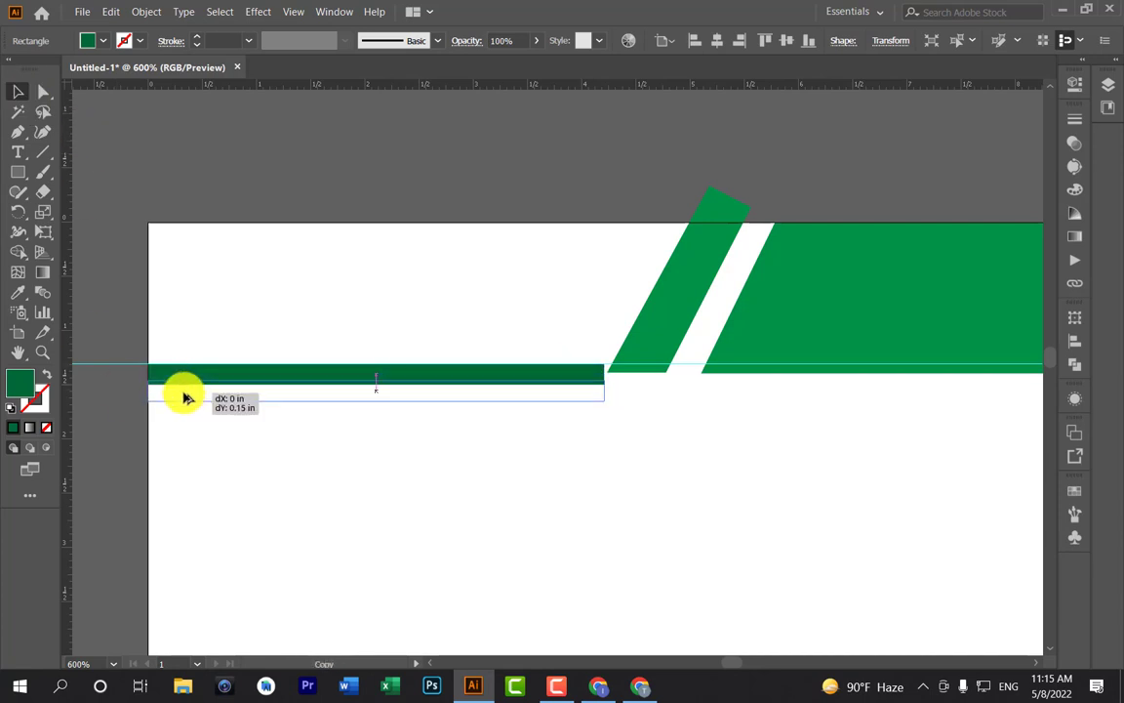
pyautogui.click(87, 40)
# Recolour the upper bar light green and make the lower dark bar thinner
pyautogui.click(208, 371)
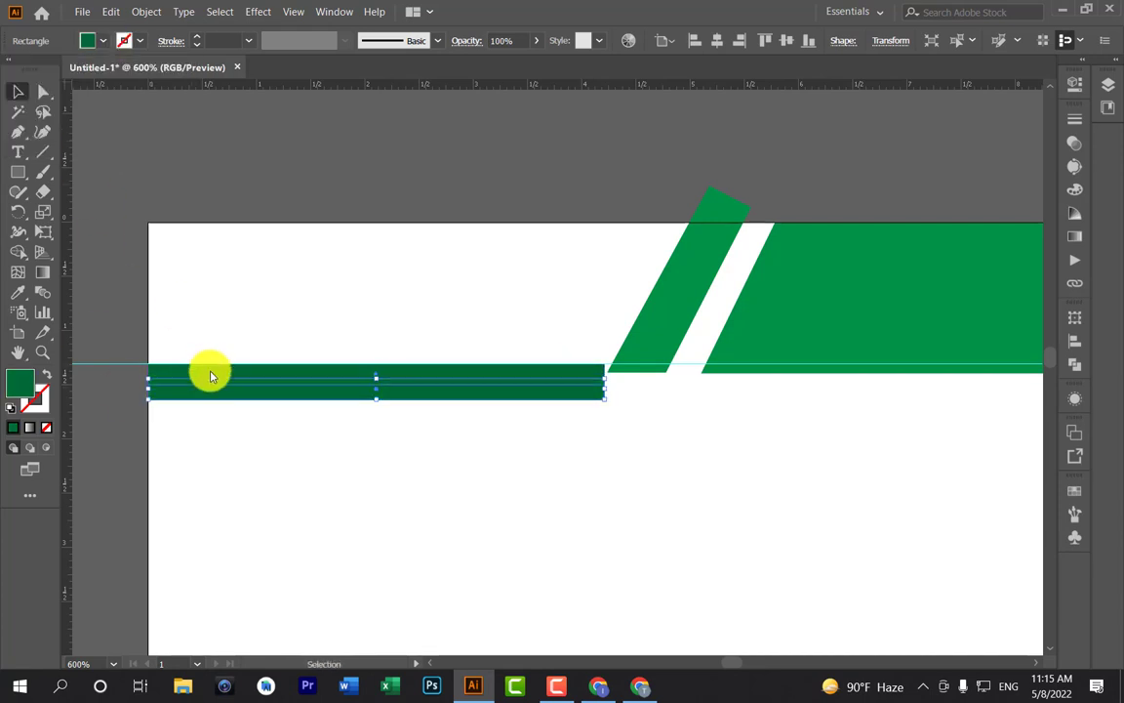
pyautogui.click(87, 40)
pyautogui.click(476, 395)
pyautogui.moveTo(377, 398); pyautogui.dragTo(377, 388)
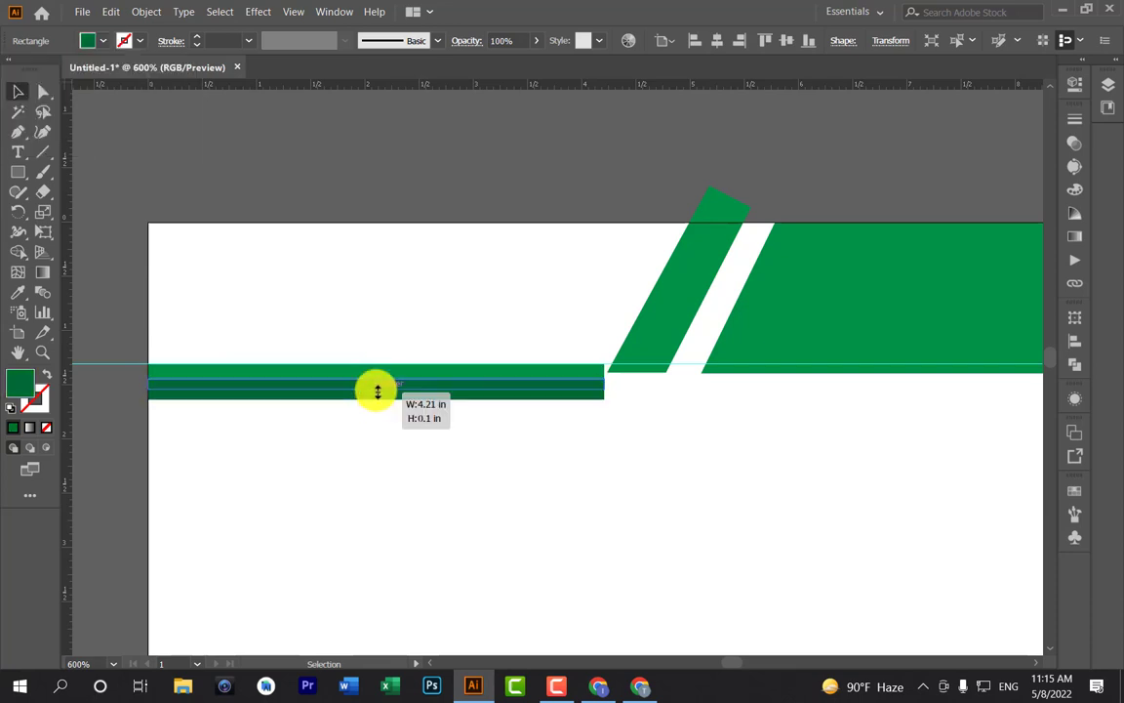
# Extend the dark green bar further to the right, past the light-green bar
pyautogui.hotkey('ctrl', '+')
pyautogui.hscroll(5, 599, 395)
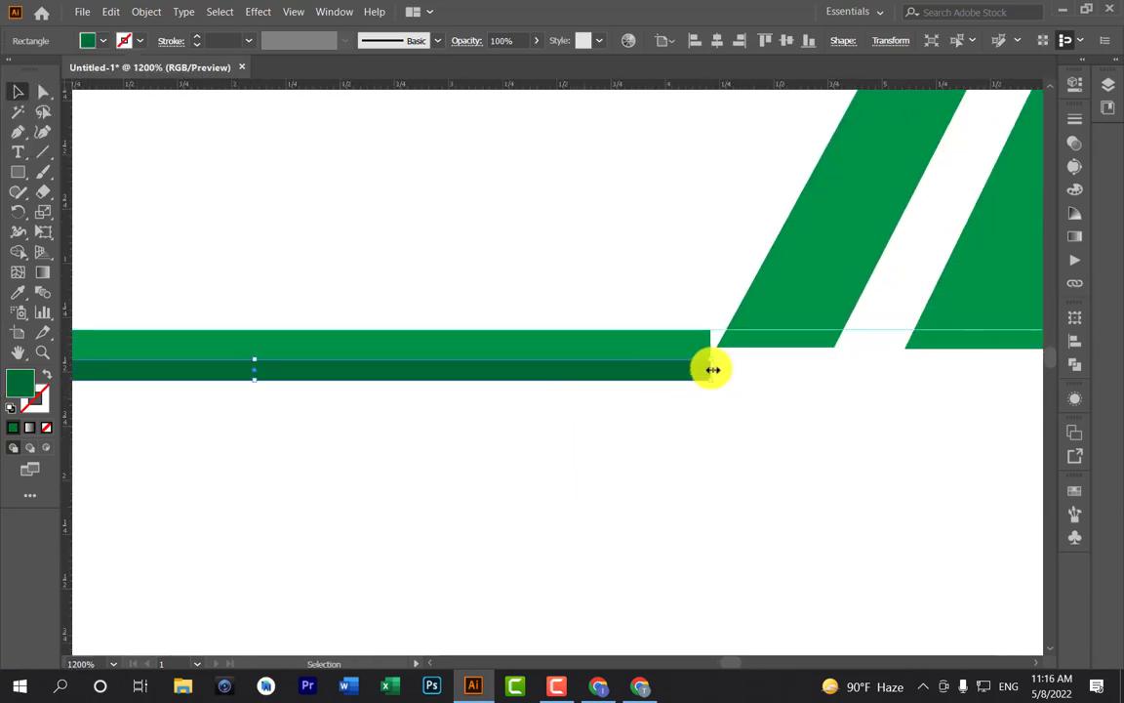
pyautogui.hscroll(5, 713, 369)
pyautogui.moveTo(294, 369); pyautogui.dragTo(955, 387)
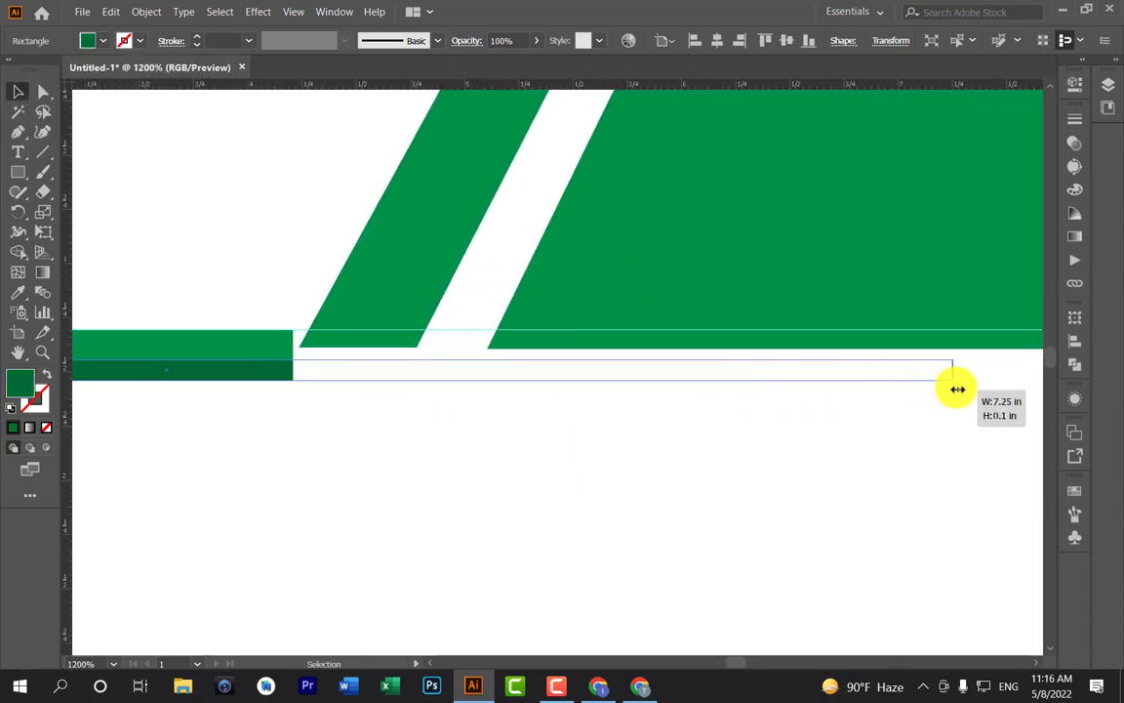
pyautogui.hotkey('ctrl', '-')
pyautogui.hotkey('ctrl', '-')
pyautogui.hotkey('ctrl', '+')
pyautogui.hotkey('ctrl', '+')
pyautogui.hotkey('ctrl', '+')
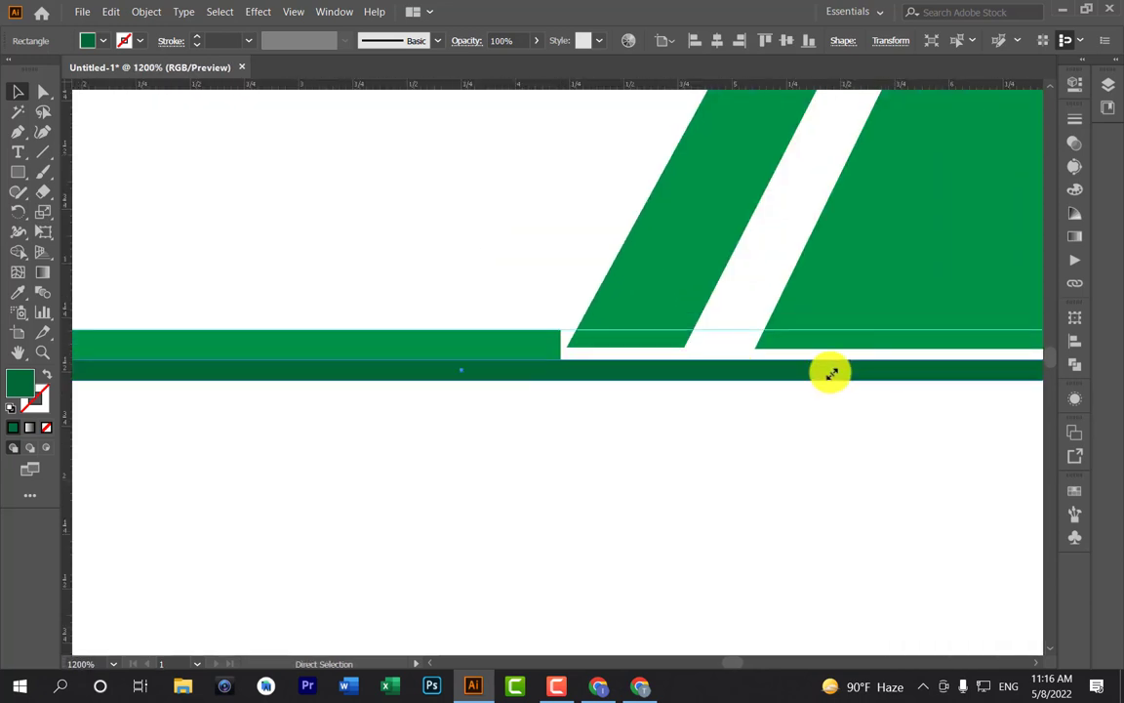
pyautogui.hscroll(5, 971, 368)
pyautogui.moveTo(971, 368); pyautogui.dragTo(867, 365)
pyautogui.hotkey('ctrl', '-')
pyautogui.hotkey('ctrl', '-')
pyautogui.hotkey('ctrl', '-')
pyautogui.click(942, 371)
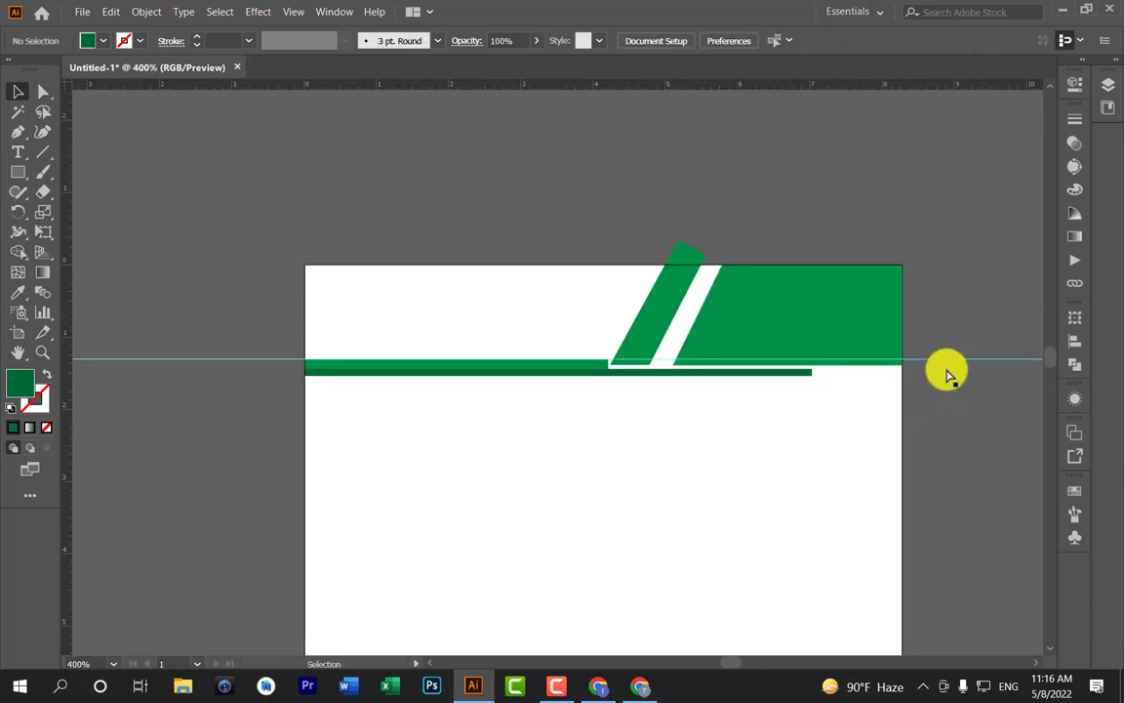
# Slant the light-green bar's right end to match the stripe's angle
pyautogui.hotkey('ctrl', '+')
pyautogui.click(602, 354)
pyautogui.press('a')
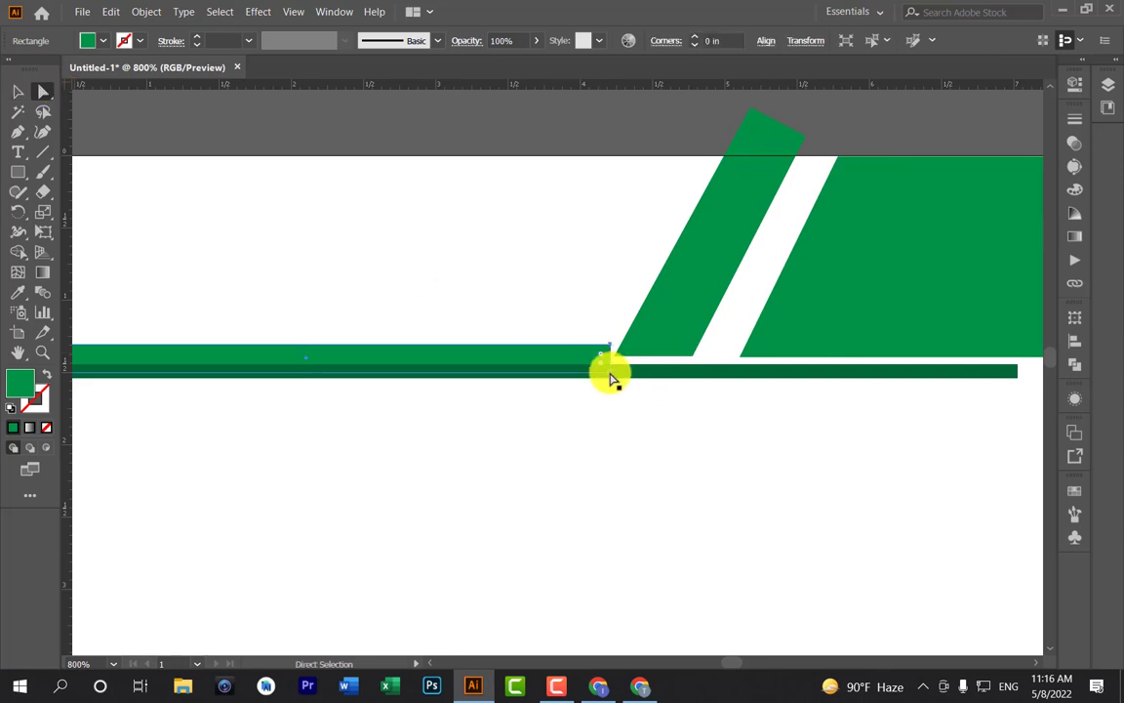
pyautogui.moveTo(607, 374); pyautogui.dragTo(595, 381)
pyautogui.click(1004, 382)
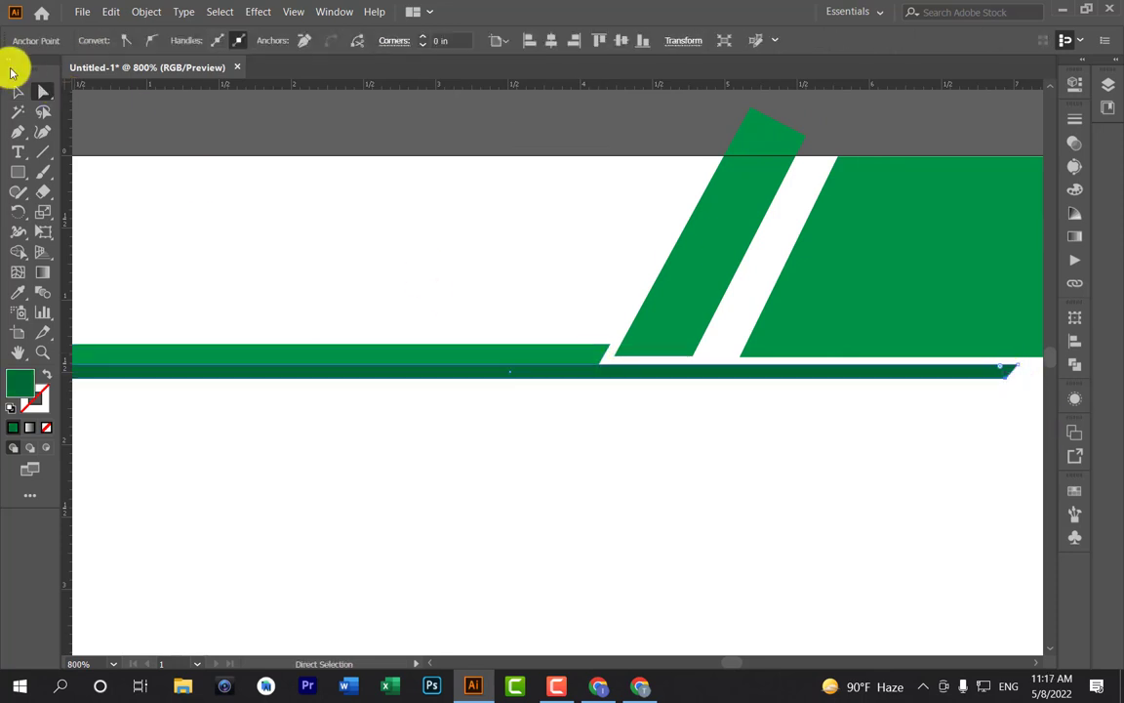
pyautogui.click(17, 91)
pyautogui.click(730, 142)
pyautogui.hotkey('ctrl', '-')
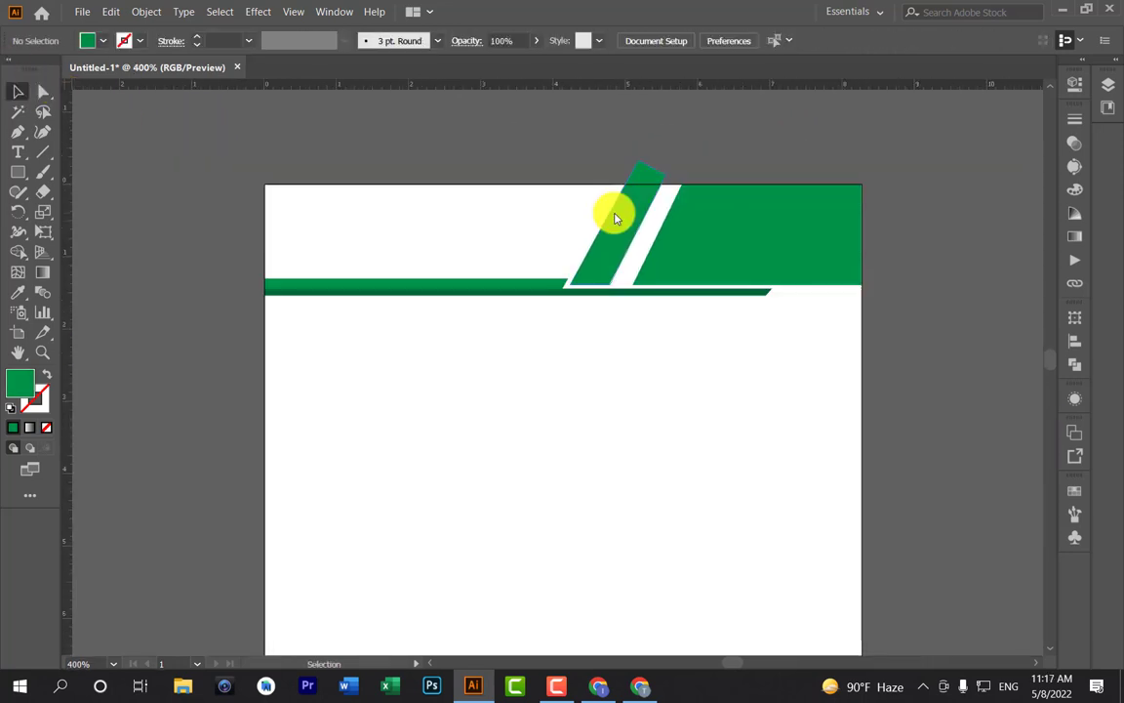
# Draw a green bar at the artboard's bottom left and slant its right end
pyautogui.scroll(-10, 432, 369)
pyautogui.click(18, 172)
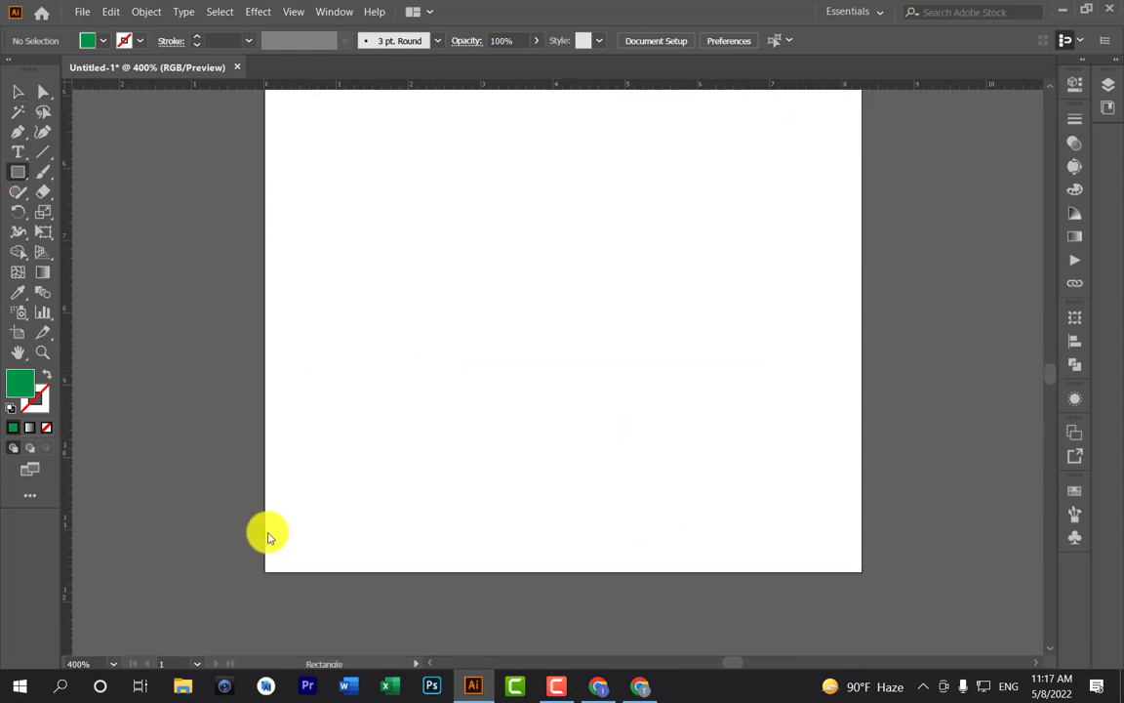
pyautogui.moveTo(265, 547); pyautogui.dragTo(543, 568)
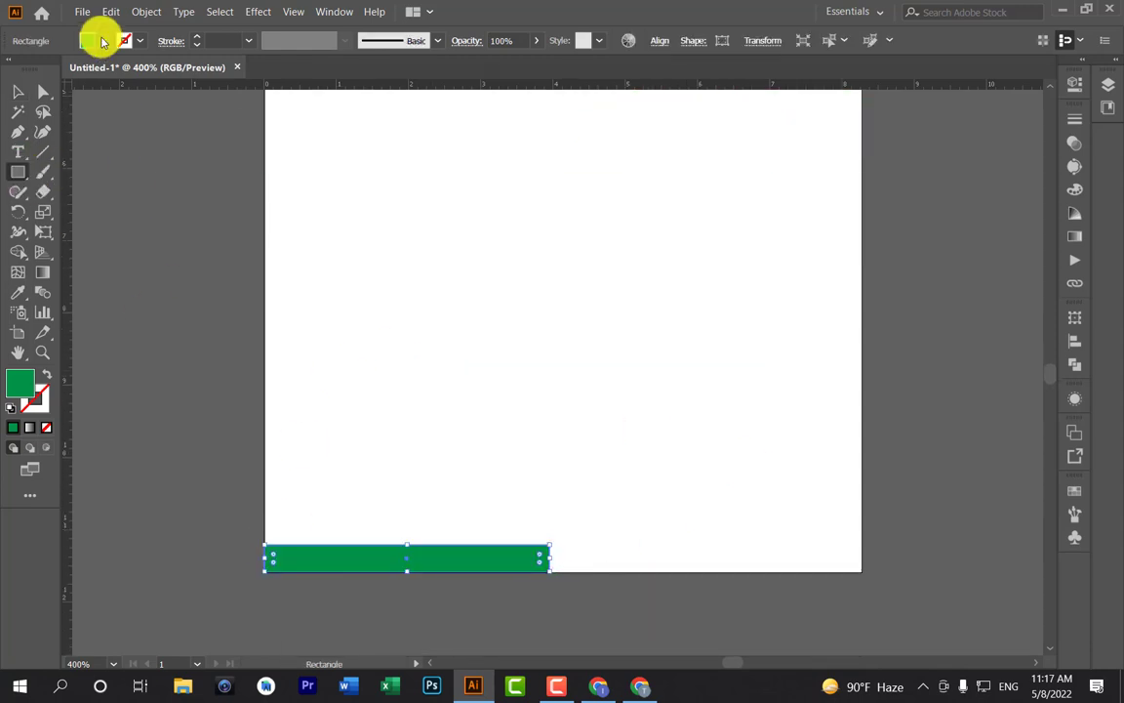
pyautogui.press('a')
pyautogui.moveTo(548, 577)
pyautogui.mouseDown()
pyautogui.moveTo(536, 577)
pyautogui.moveTo(547, 543)
pyautogui.mouseUp()
# Add a darker green block at bottom right with a slanted left edge facing the bar
pyautogui.press('m')
pyautogui.moveTo(602, 508); pyautogui.dragTo(861, 571)
pyautogui.click(90, 41)
pyautogui.click(86, 93)
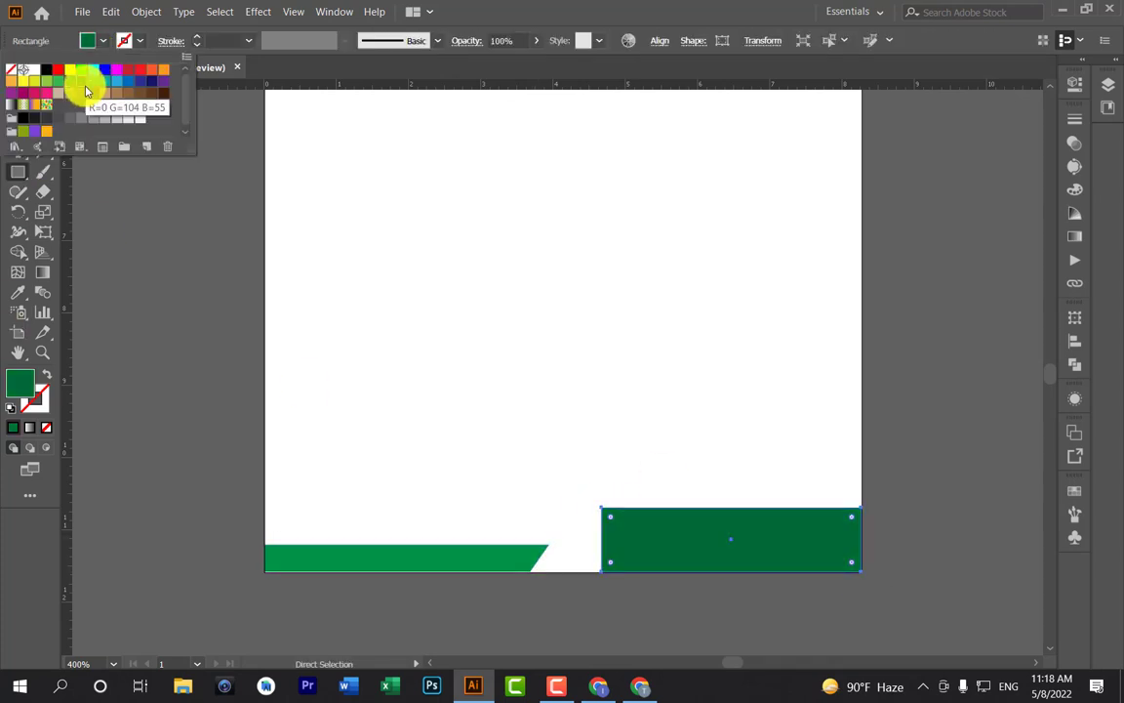
pyautogui.press('Escape')
pyautogui.press('a')
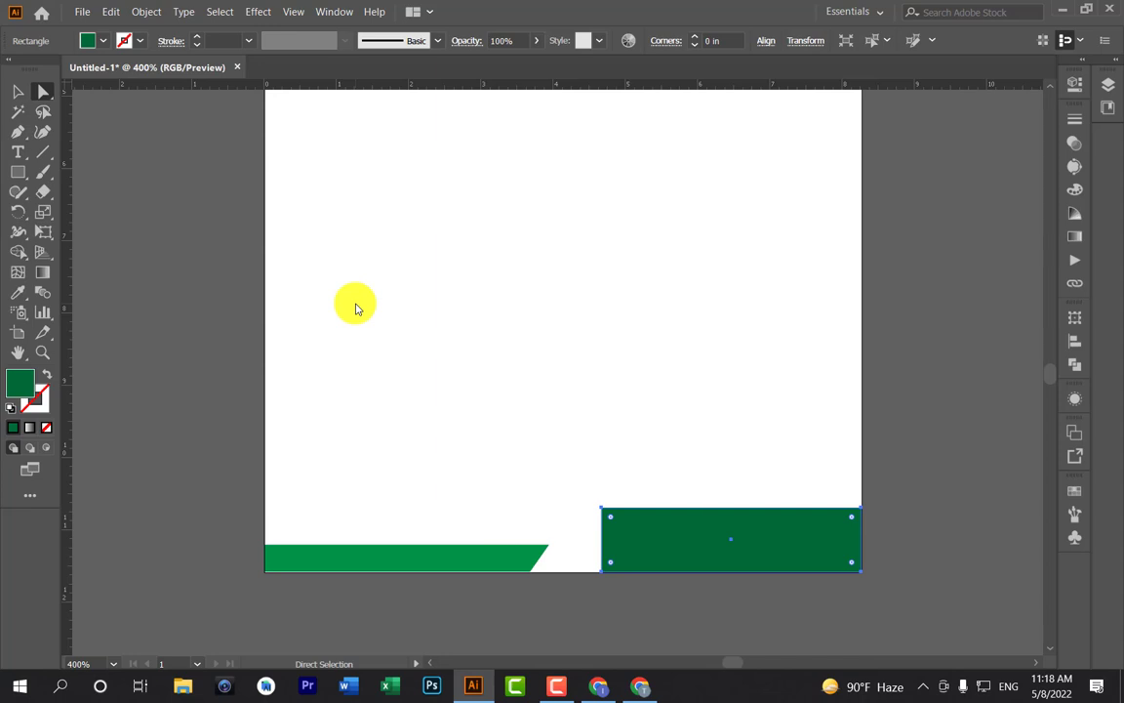
pyautogui.moveTo(602, 508); pyautogui.dragTo(622, 509)
pyautogui.moveTo(602, 571); pyautogui.dragTo(583, 571)
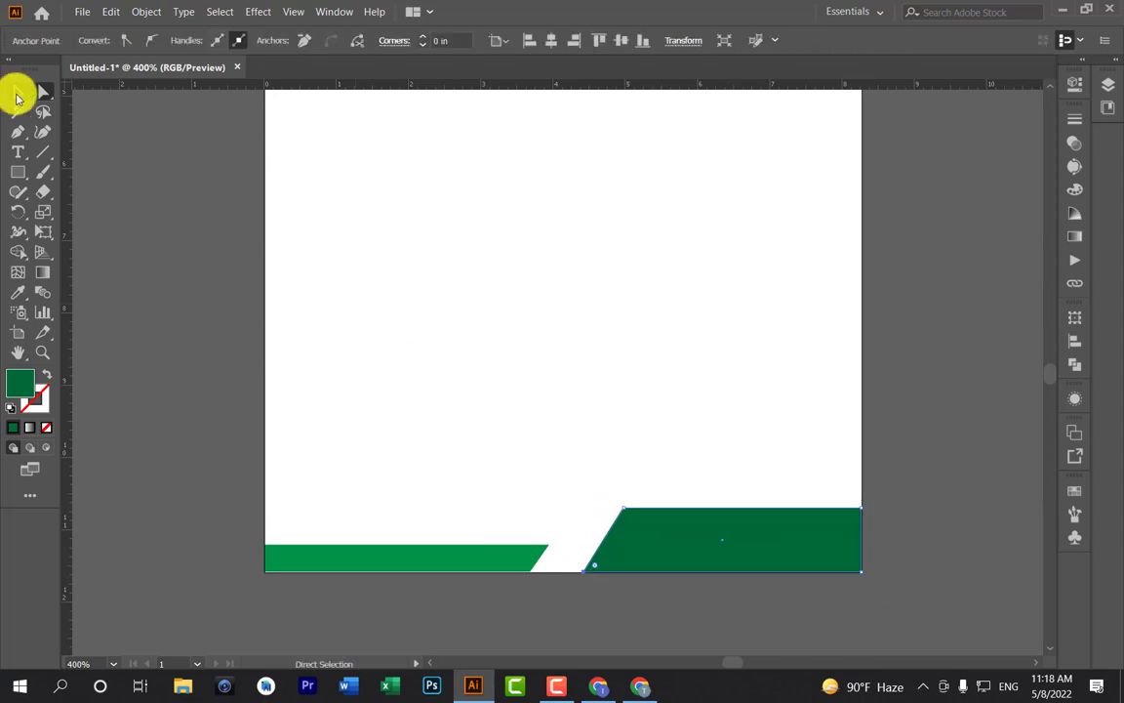
pyautogui.click(17, 92)
pyautogui.click(377, 562)
pyautogui.click(632, 552)
# Zoom in to about 600% on the green trapezoid, stripe and bars at the top
pyautogui.click(658, 593)
pyautogui.hotkey('ctrl', '-')
pyautogui.hotkey('ctrl', '-')
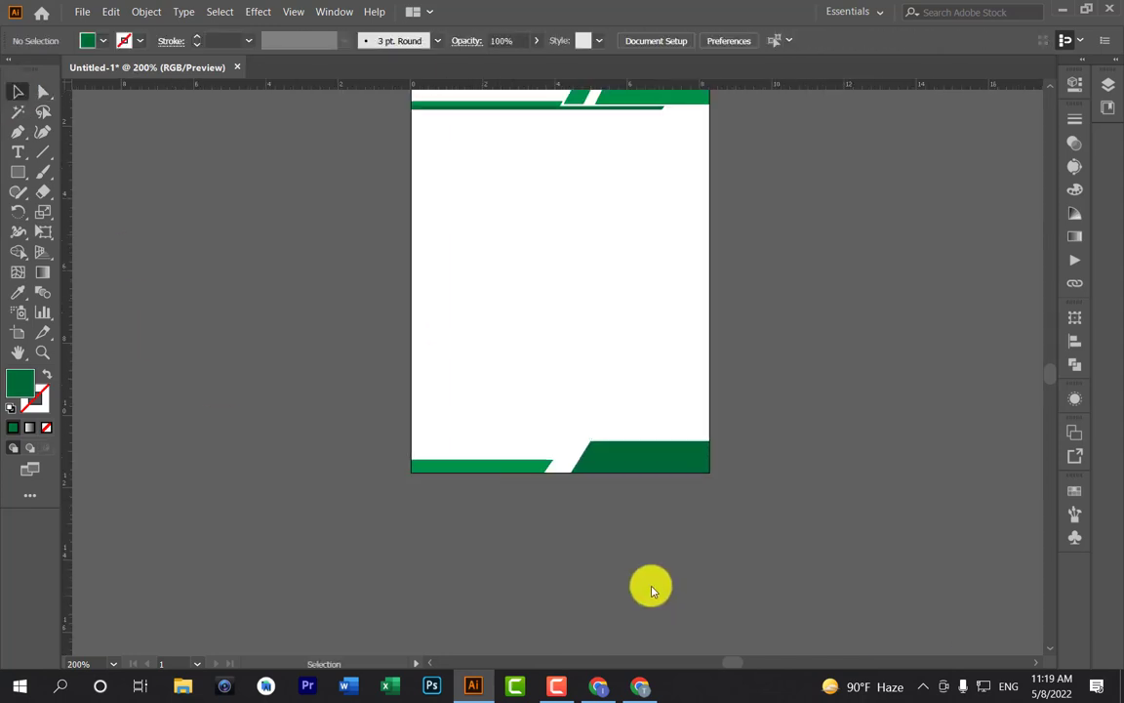
pyautogui.scroll(2, 652, 589)
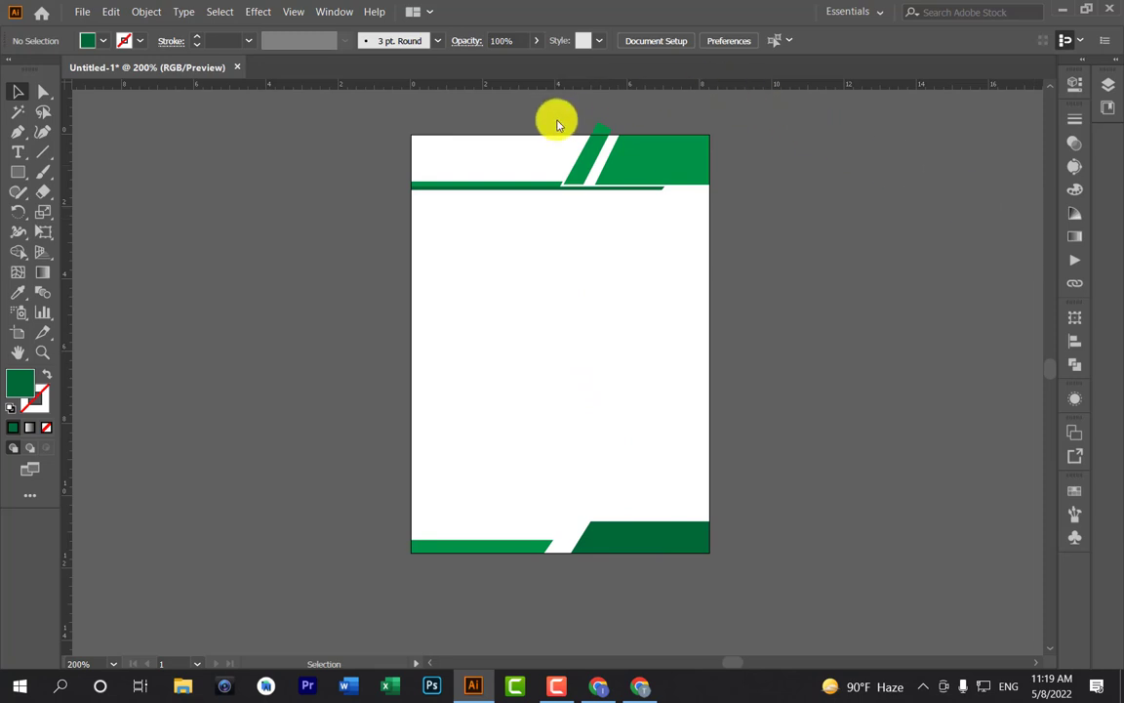
pyautogui.scroll(3, 580, 248)
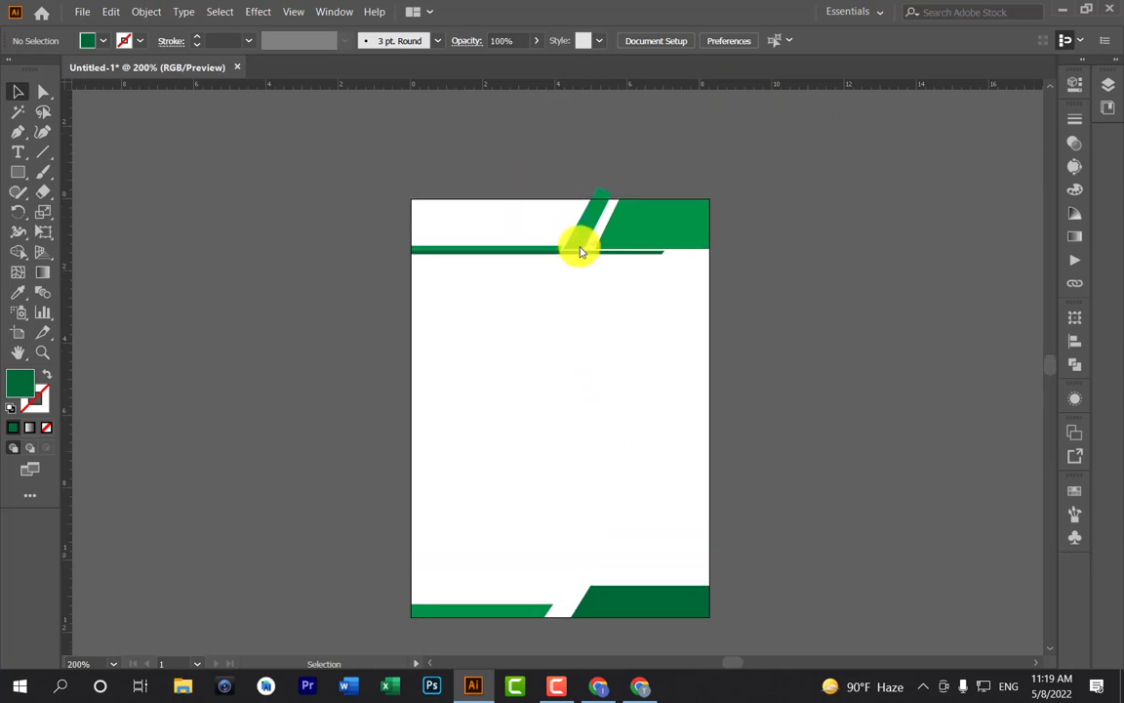
pyautogui.hotkey('ctrl', '+')
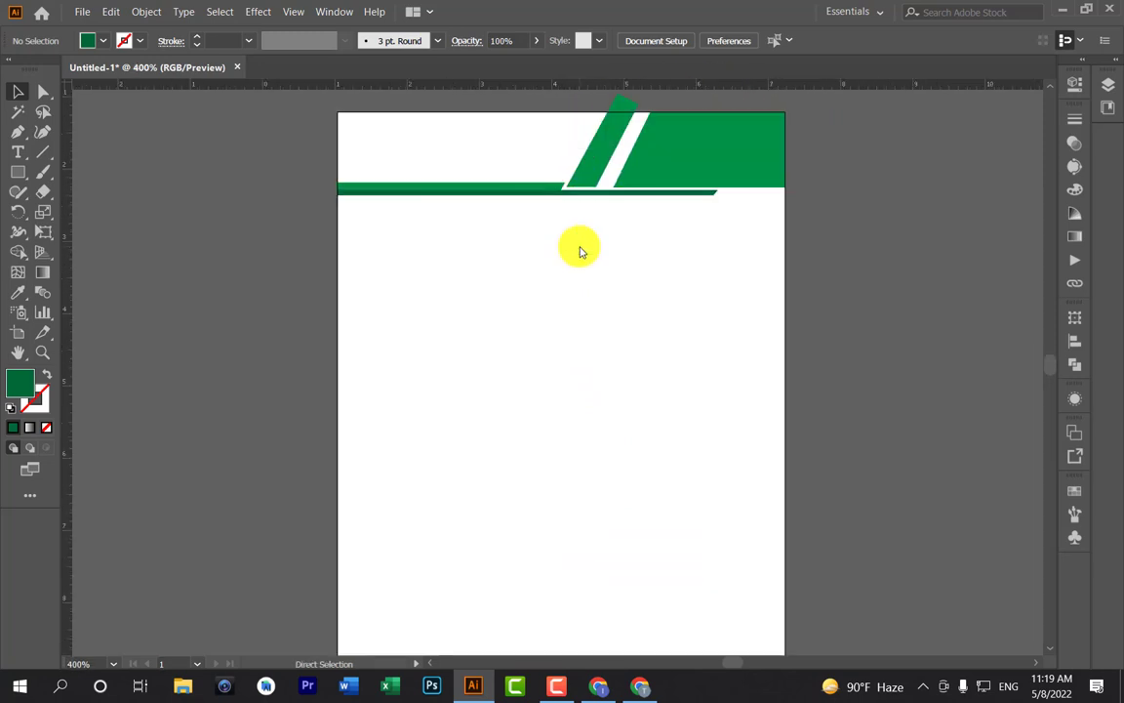
pyautogui.hotkey('ctrl', '+')
pyautogui.scroll(3, 580, 253)
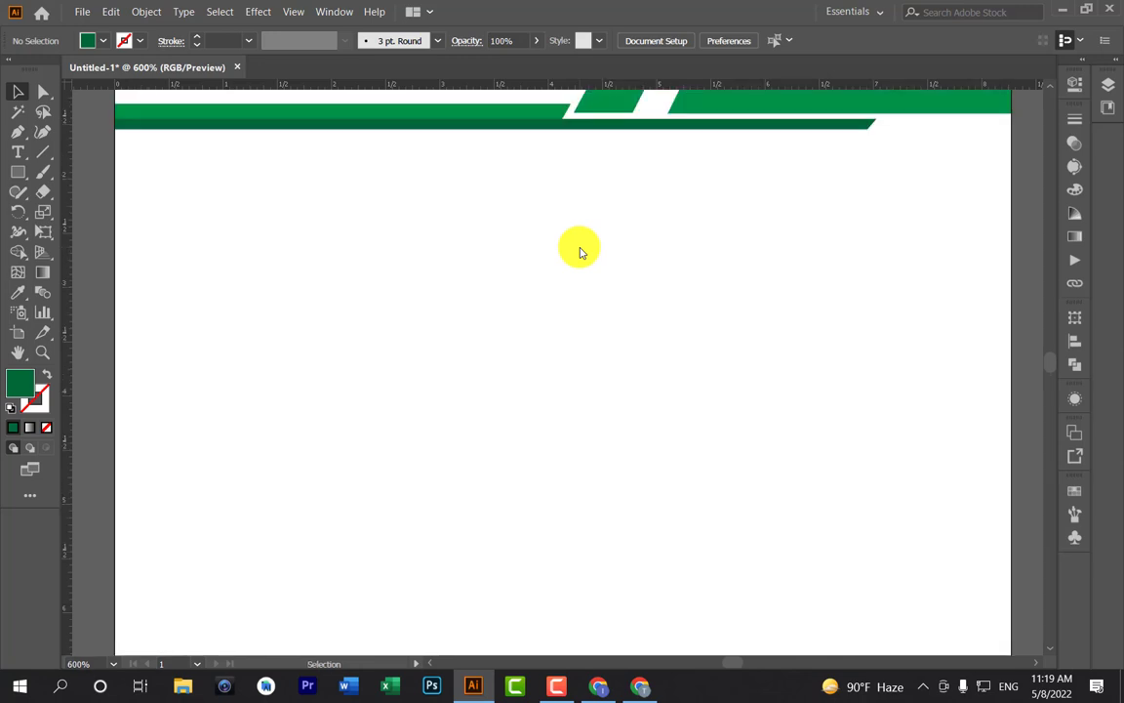
pyautogui.scroll(4, 580, 253)
pyautogui.scroll(2, 578, 253)
pyautogui.scroll(3, 576, 253)
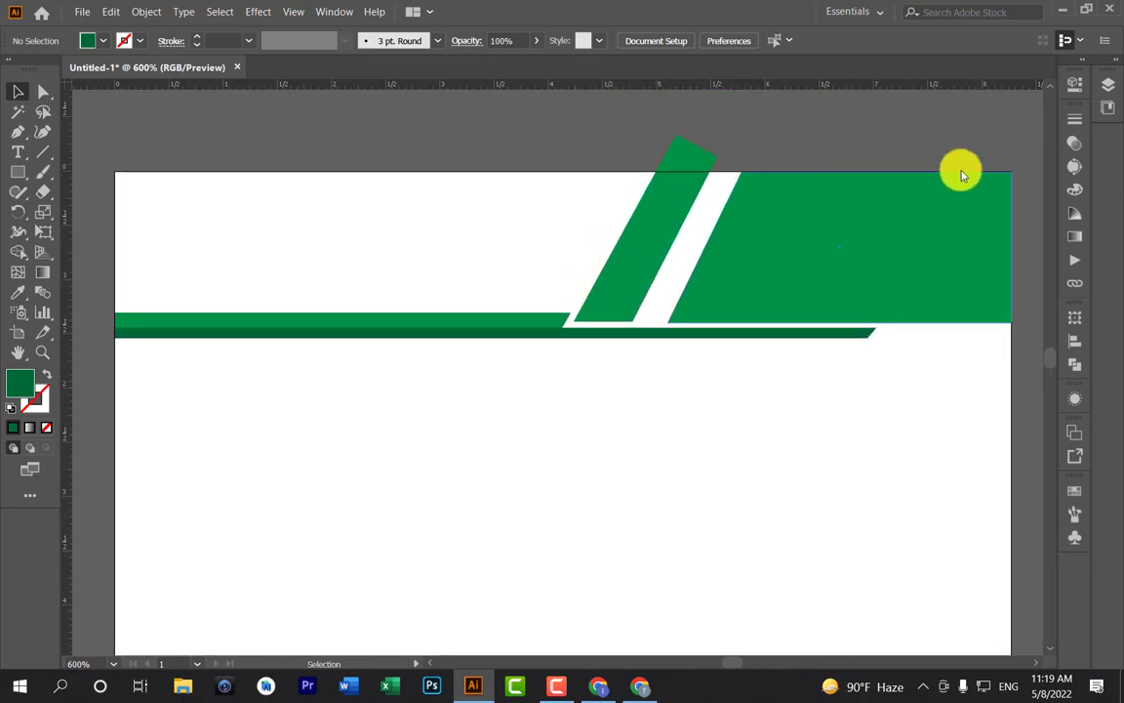
pyautogui.click(17, 91)
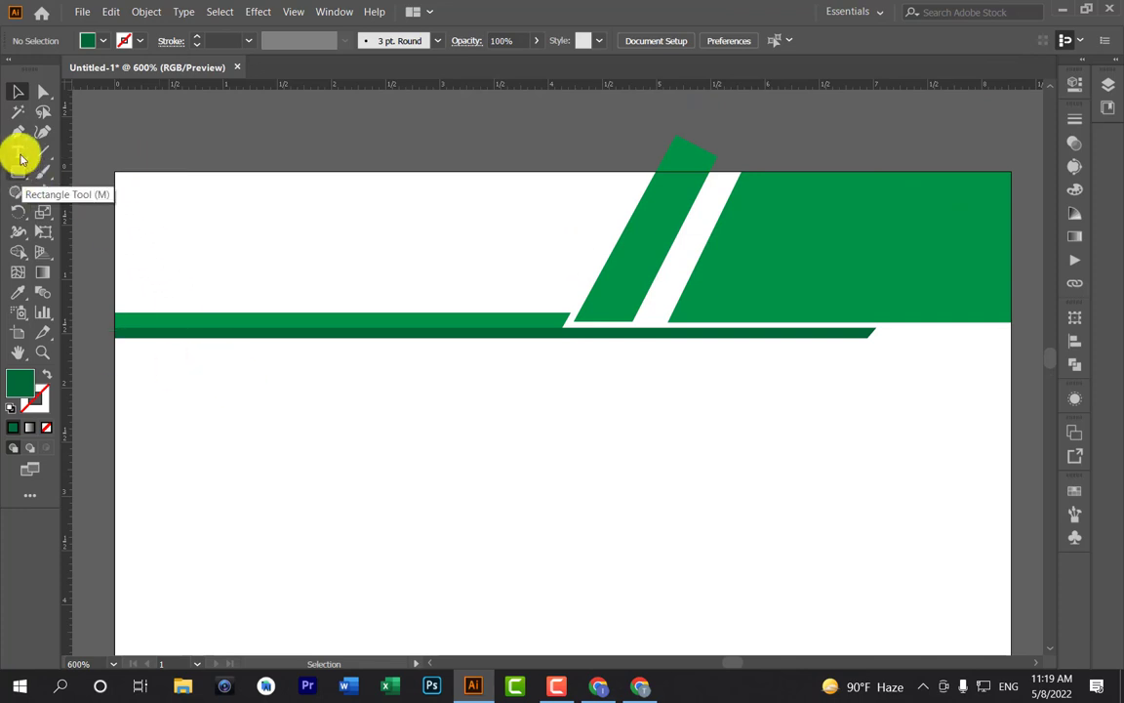
pyautogui.click(86, 15)
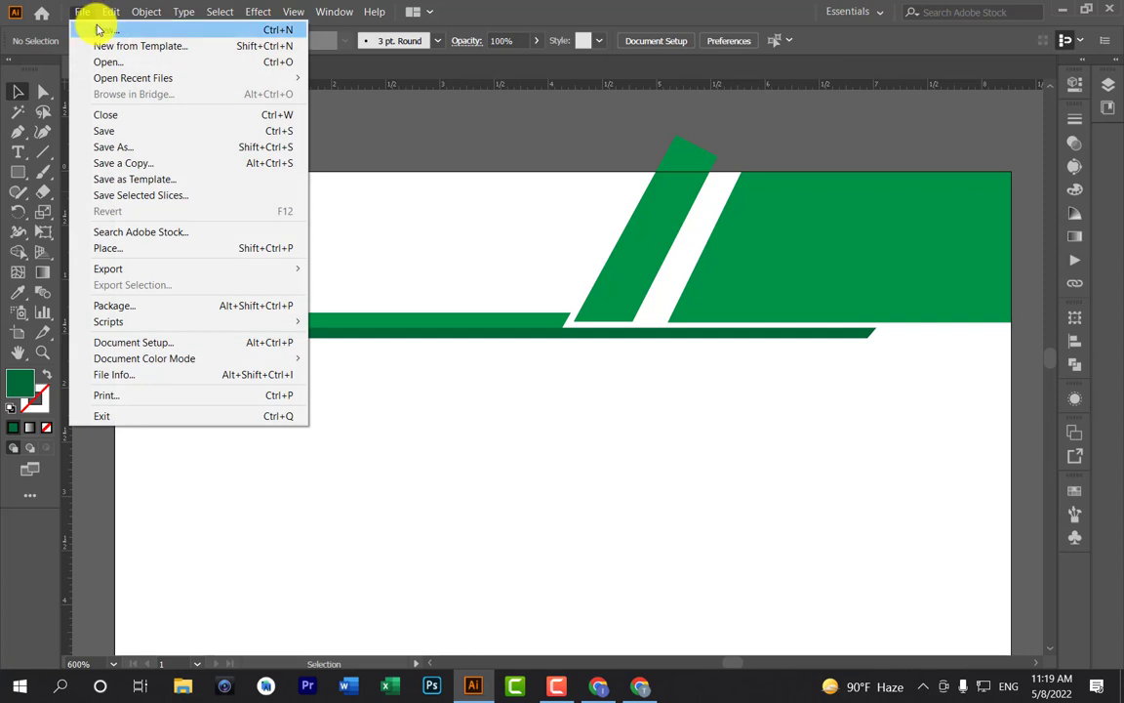
pyautogui.click(114, 68)
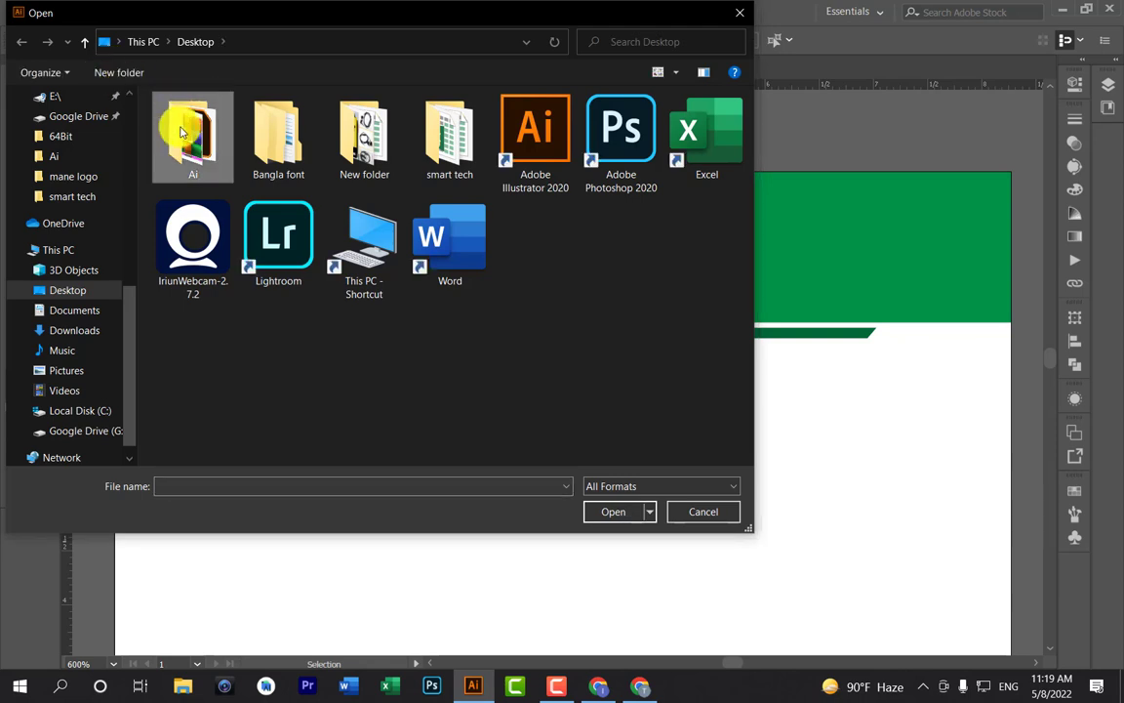
pyautogui.doubleClick(195, 147)
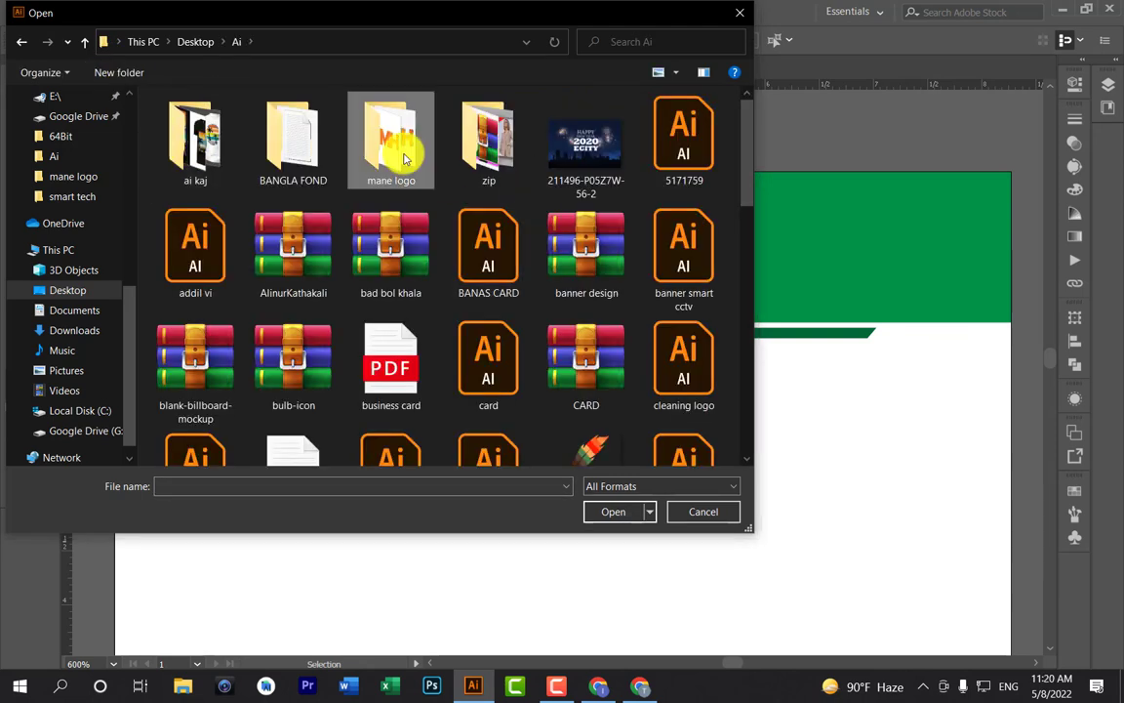
pyautogui.scroll(-3, 464, 288)
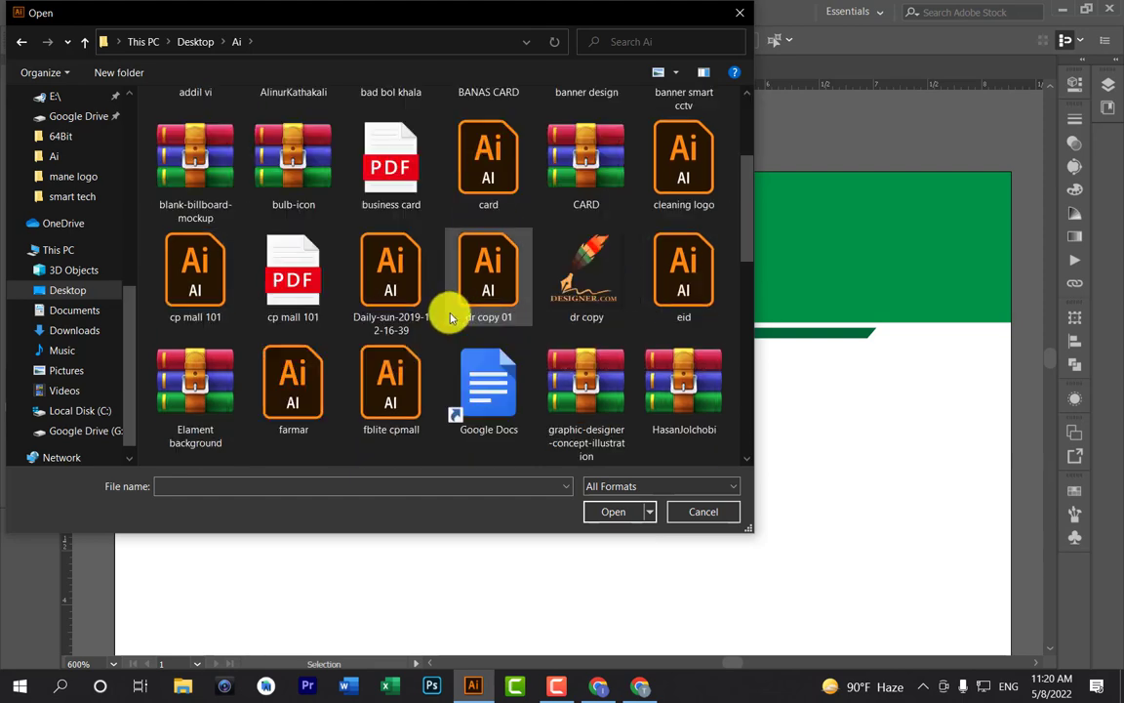
pyautogui.scroll(-3, 446, 314)
pyautogui.doubleClick(195, 396)
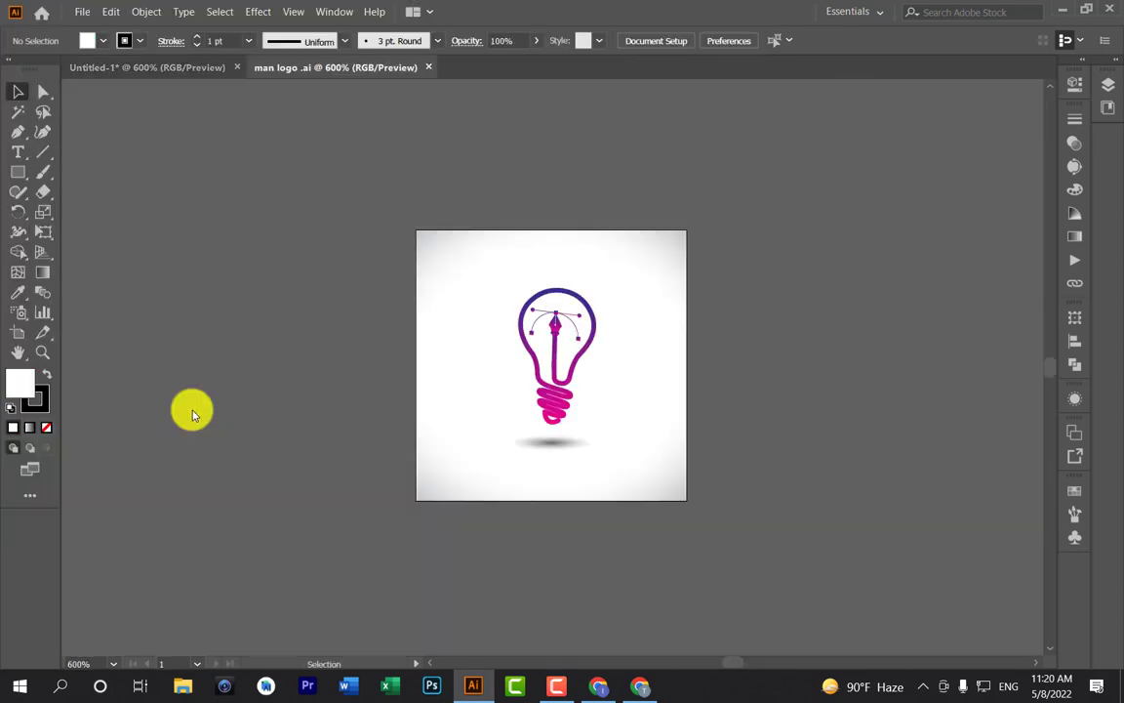
pyautogui.click(431, 66)
pyautogui.click(83, 12)
pyautogui.click(88, 50)
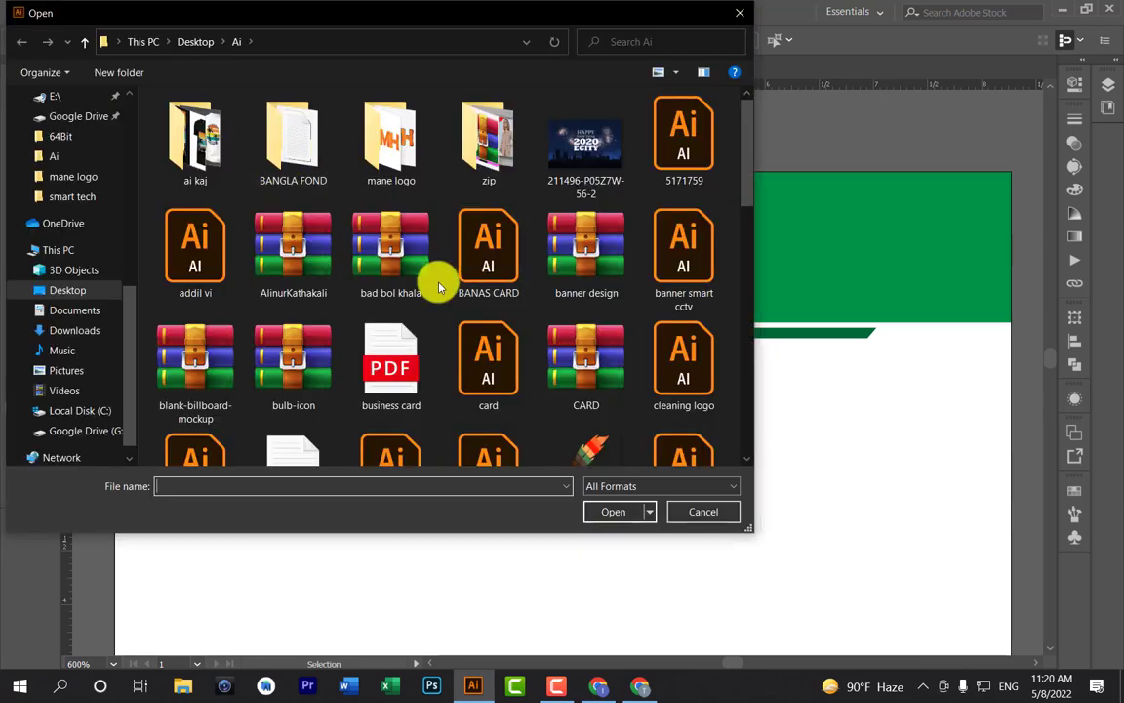
pyautogui.scroll(-3, 439, 281)
pyautogui.doubleClick(380, 436)
pyautogui.click(514, 401)
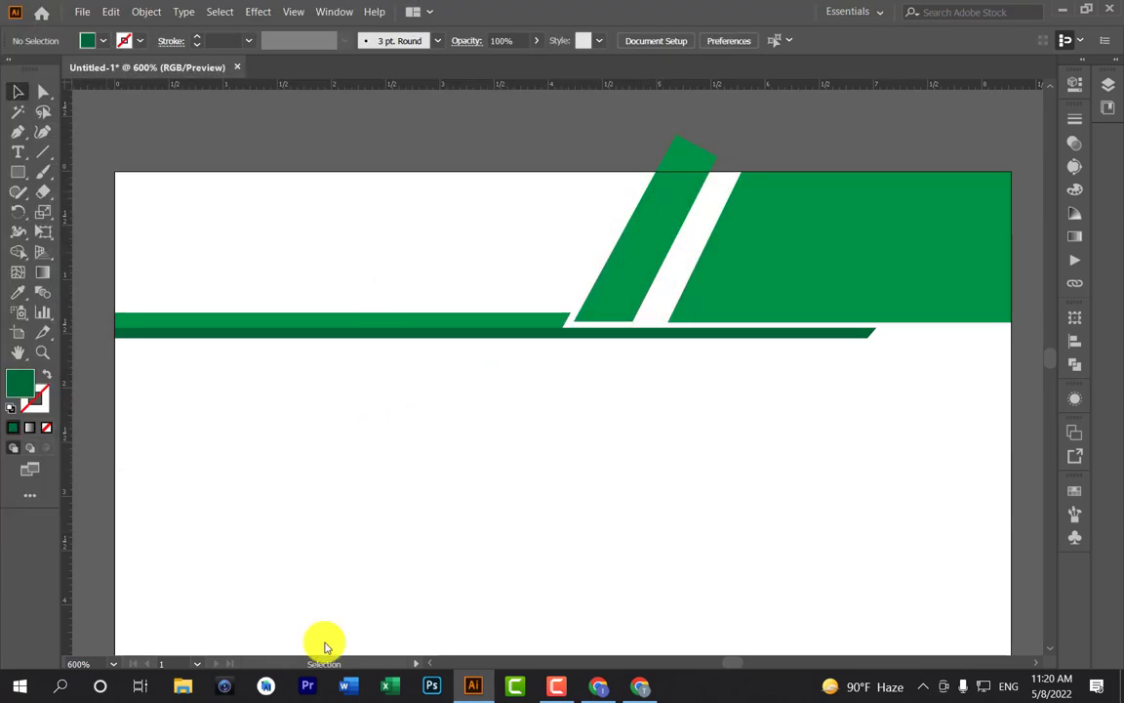
# Browse to Desktop > Ai, open the mane logo archive, and bring logo png.png into the letterhead
pyautogui.click(185, 683)
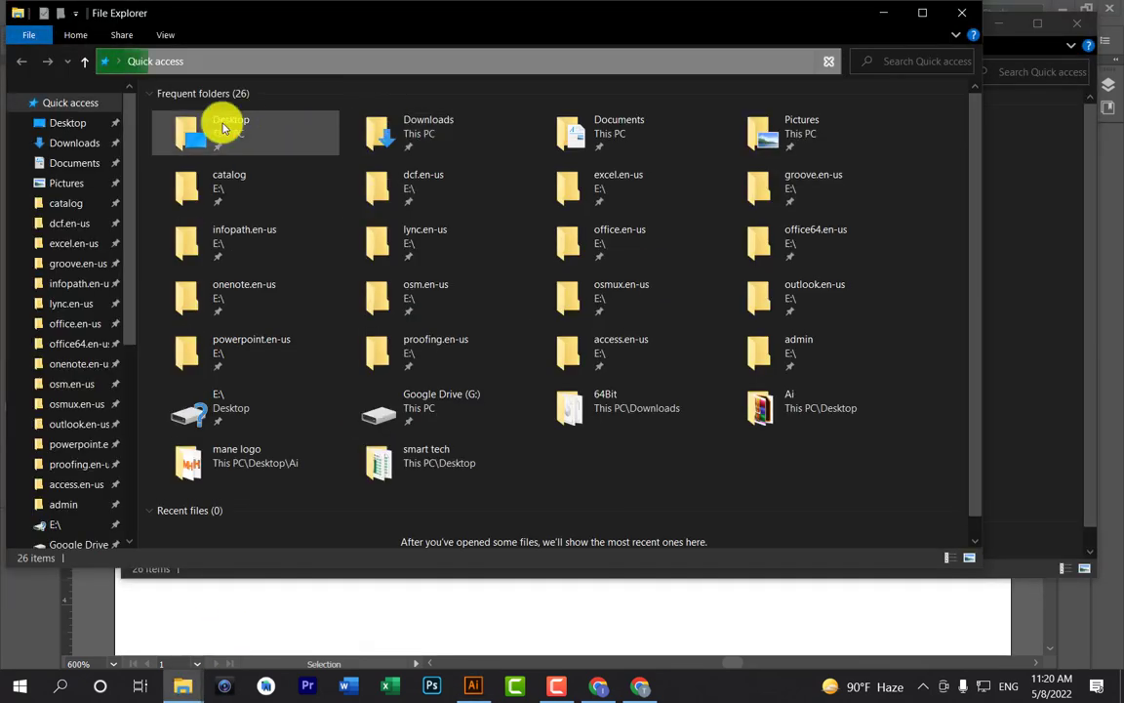
pyautogui.doubleClick(226, 126)
pyautogui.doubleClick(216, 122)
pyautogui.scroll(-3, 642, 366)
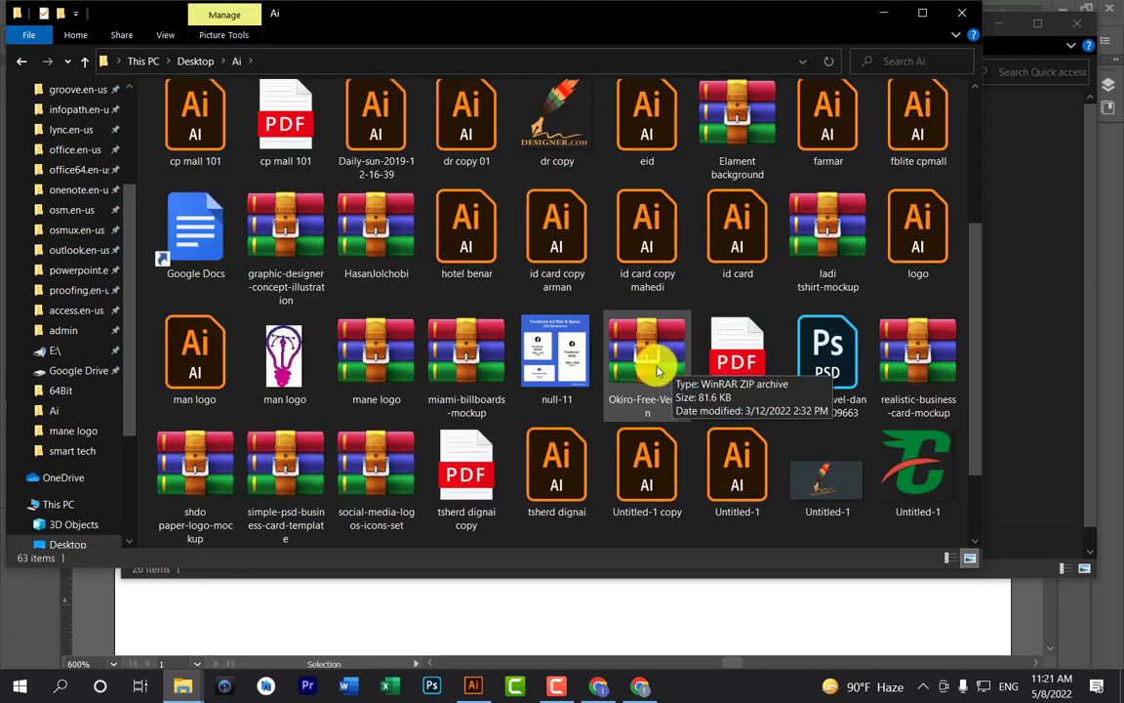
pyautogui.doubleClick(377, 353)
pyautogui.click(466, 225)
pyautogui.click(670, 56)
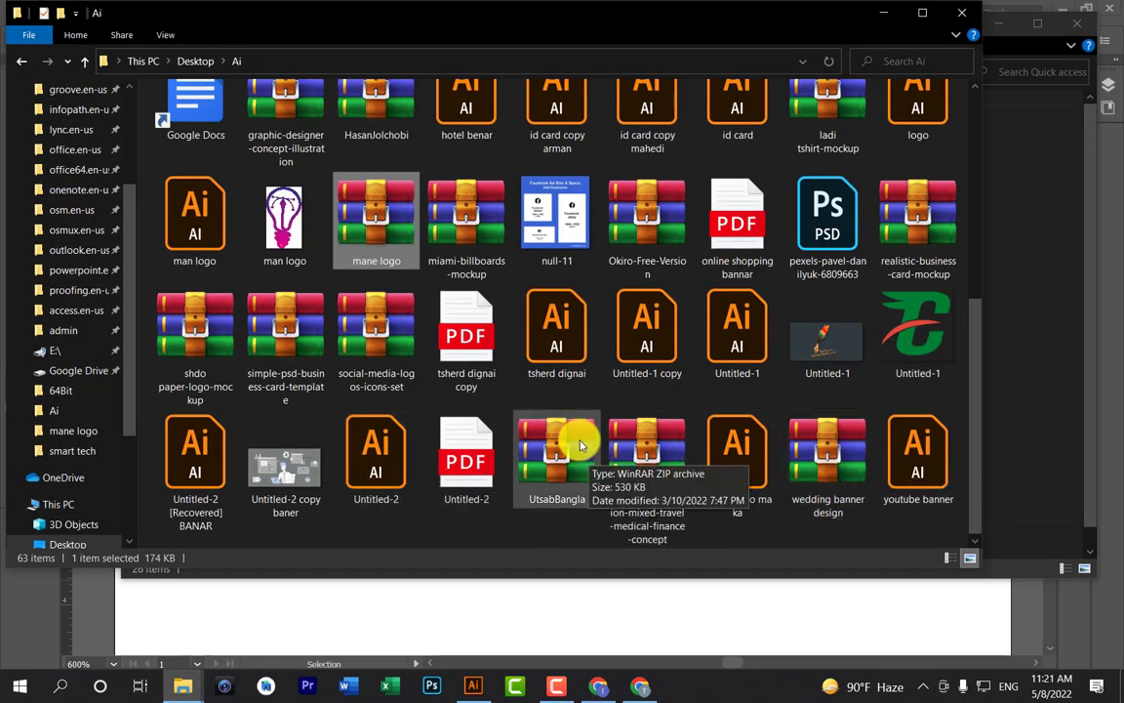
pyautogui.click(473, 686)
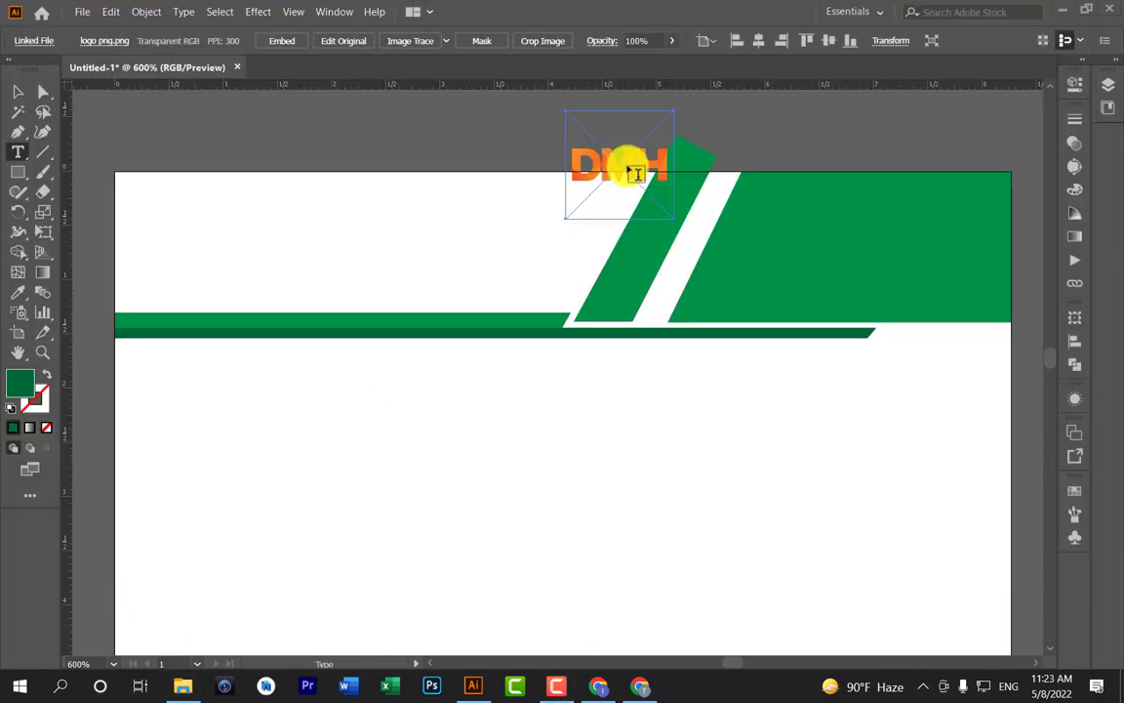
# Move the DMH logo to the header's top left and enlarge it to roughly twice its size
pyautogui.click(26, 97)
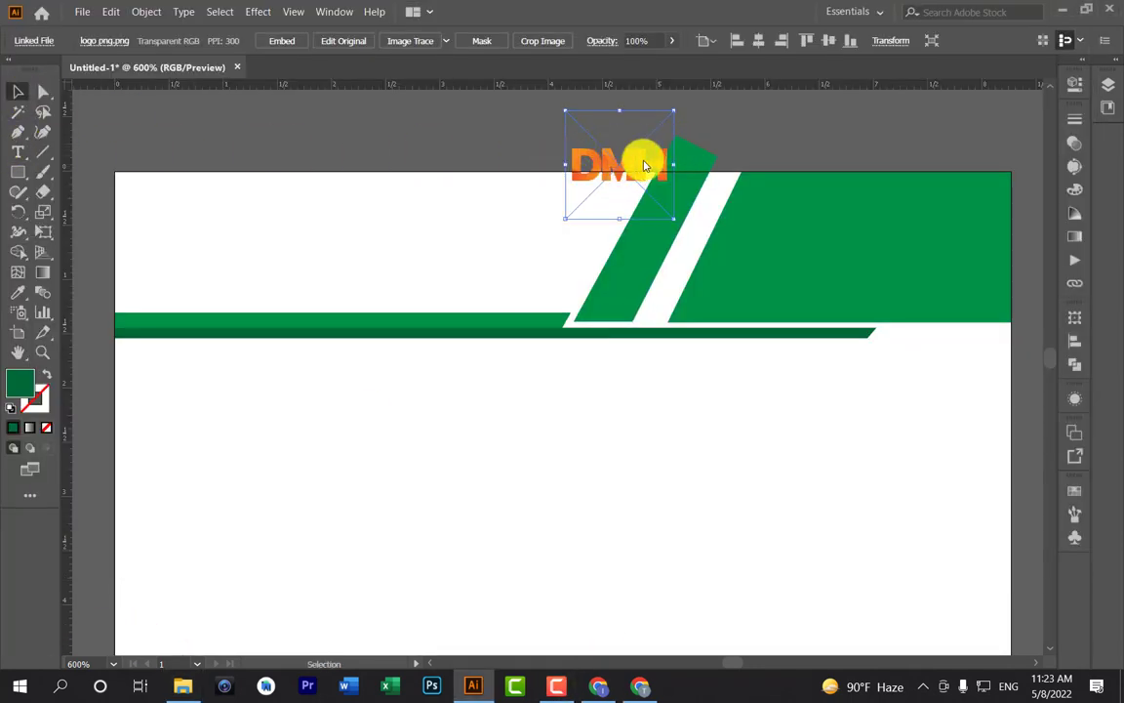
pyautogui.moveTo(630, 173)
pyautogui.mouseDown()
pyautogui.moveTo(542, 226)
pyautogui.moveTo(291, 246)
pyautogui.mouseUp()
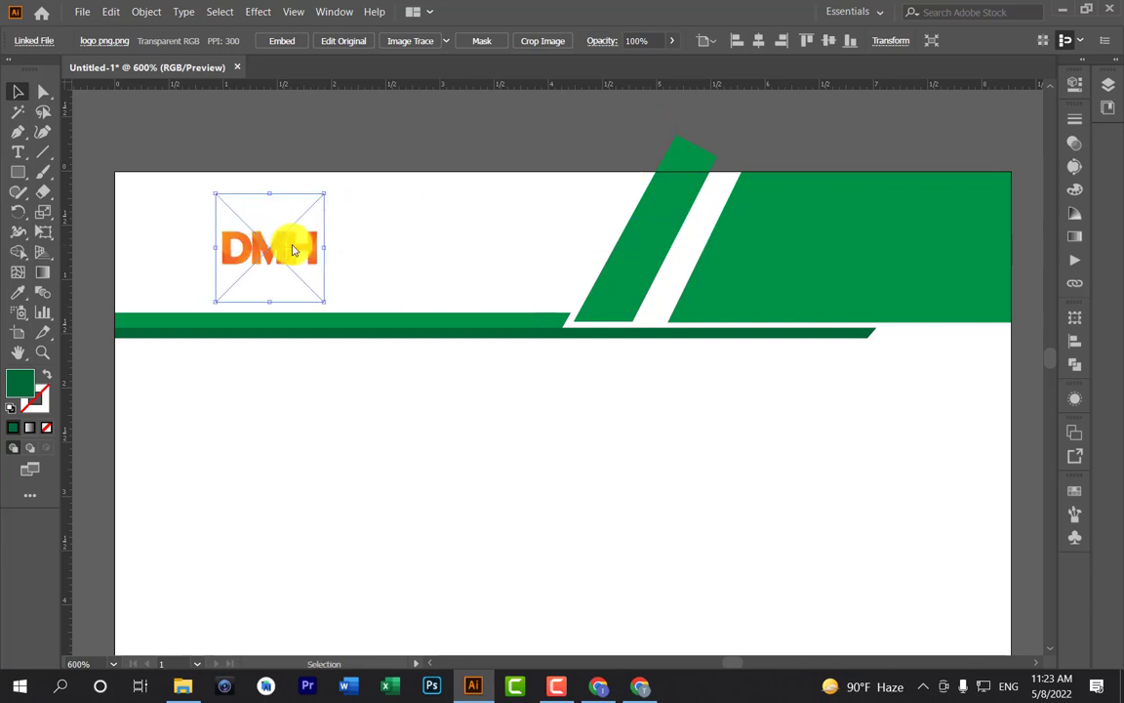
pyautogui.click(327, 194)
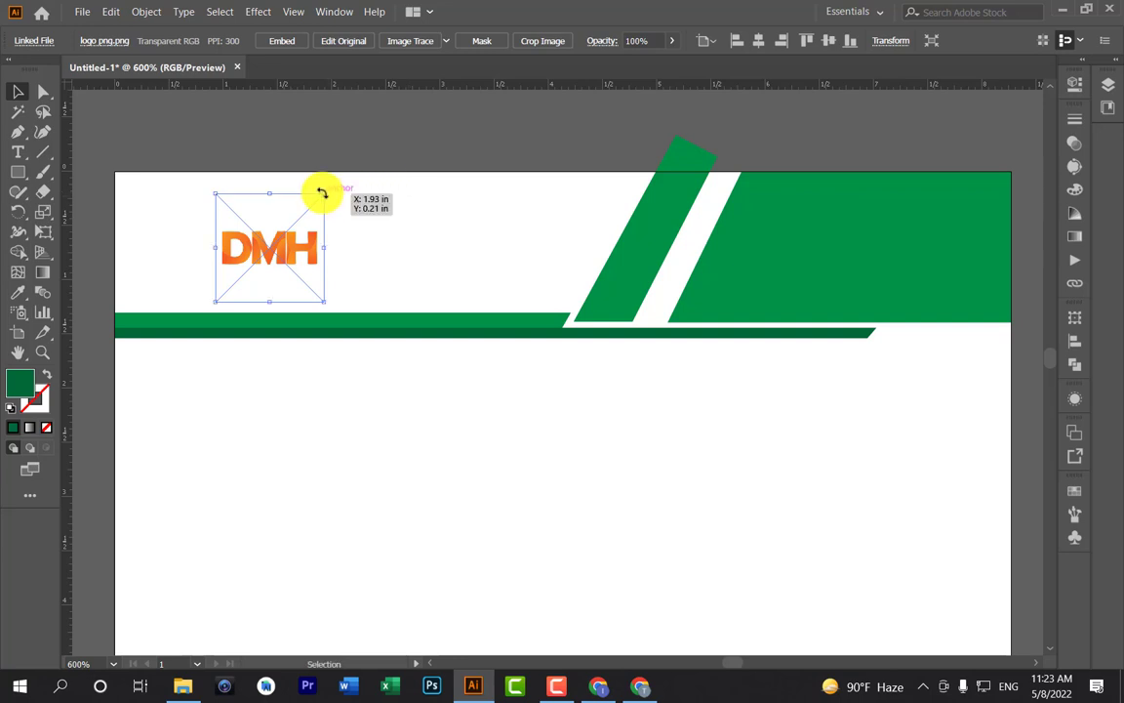
pyautogui.moveTo(322, 191); pyautogui.dragTo(424, 141)
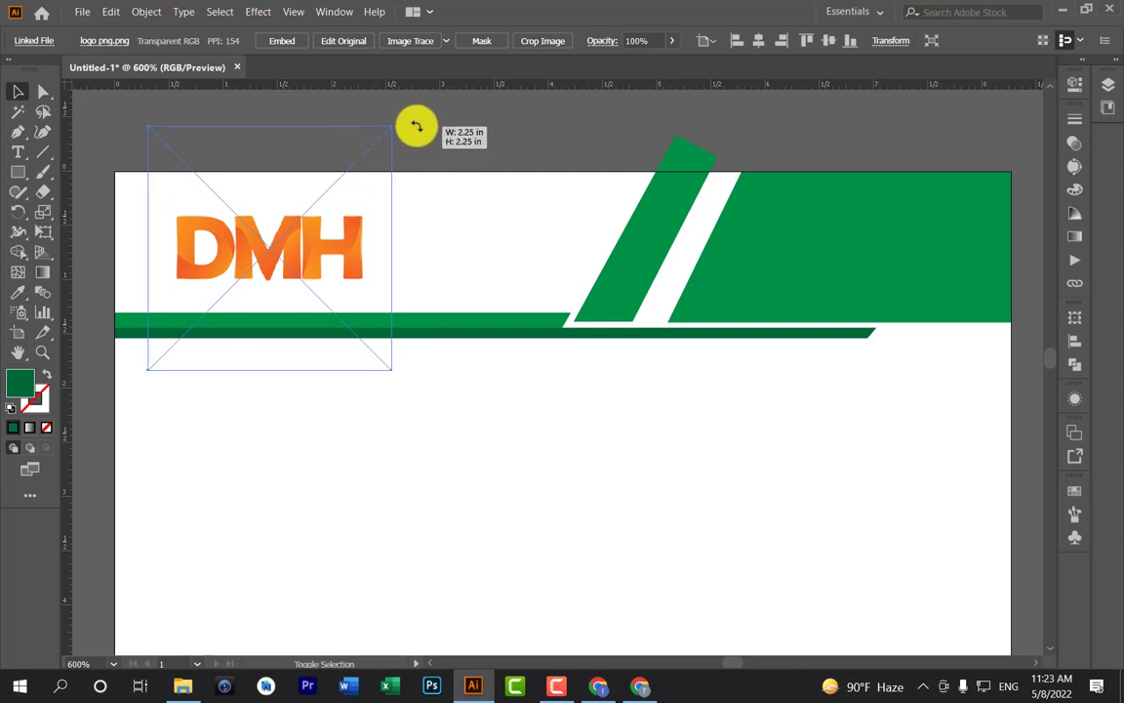
pyautogui.moveTo(374, 143); pyautogui.dragTo(442, 111)
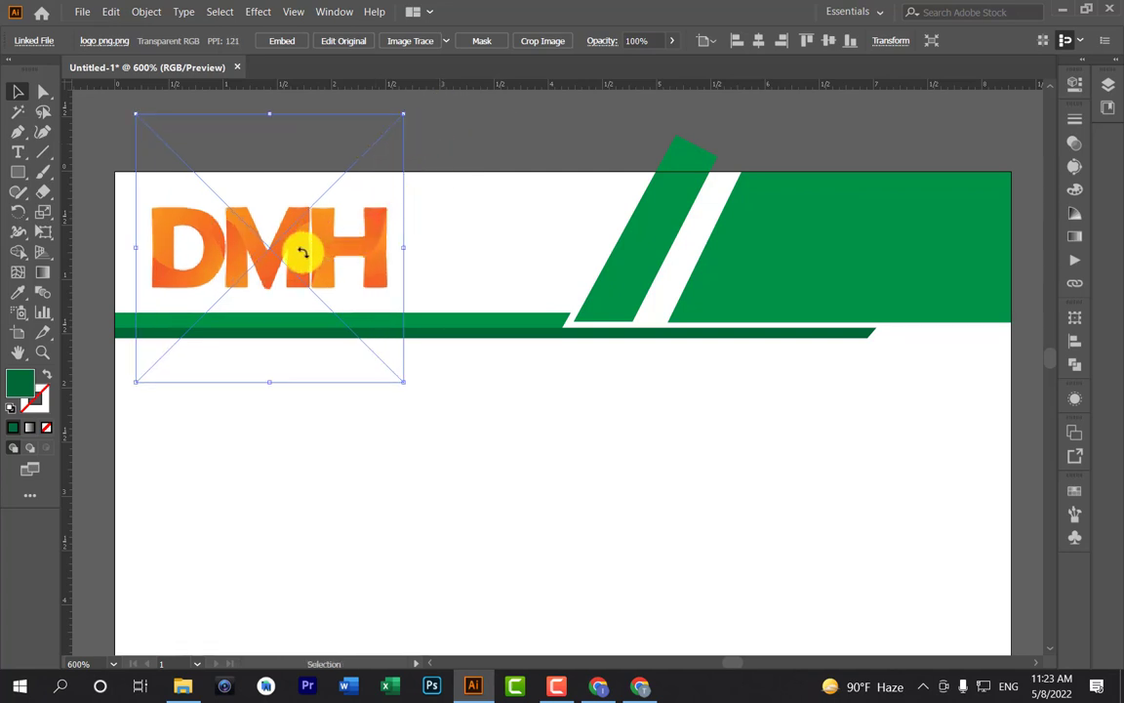
pyautogui.moveTo(305, 249); pyautogui.dragTo(321, 245)
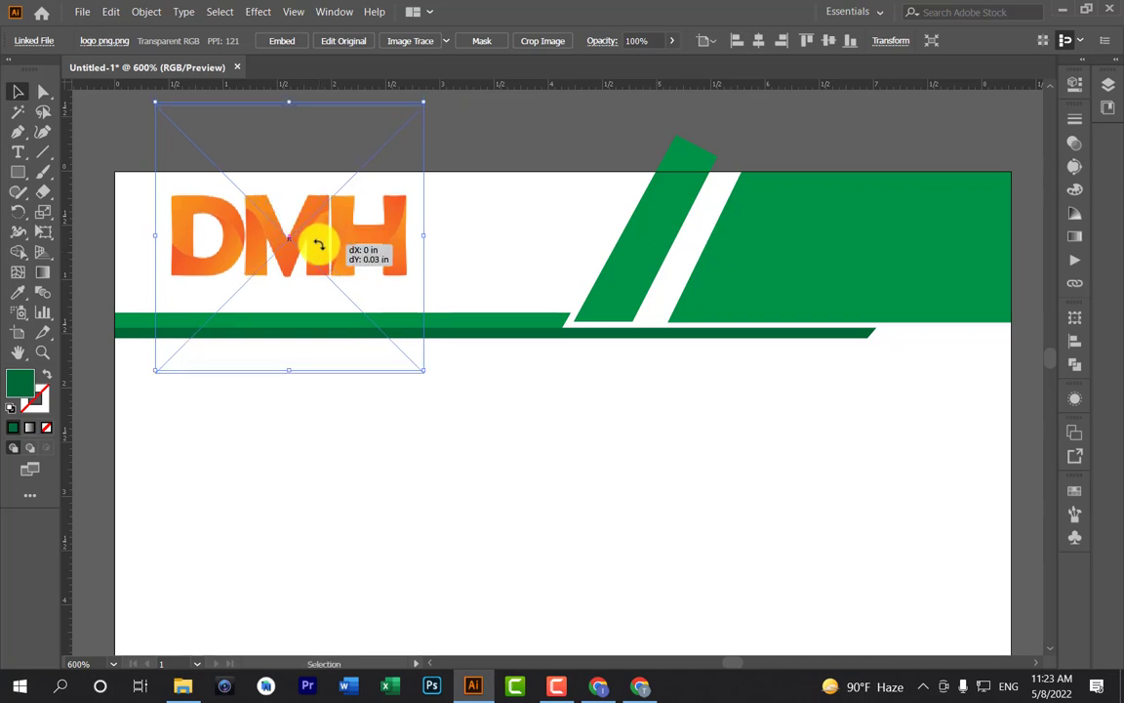
pyautogui.click(536, 137)
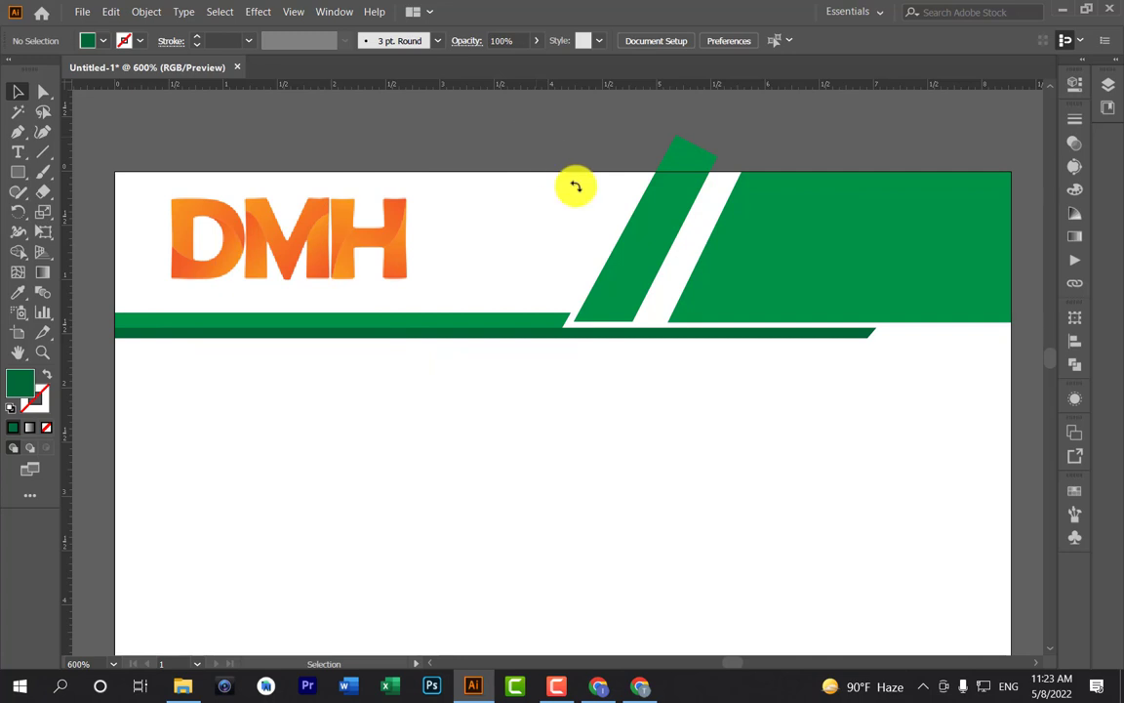
# Copy the DMH logo into the page body, centre it and enlarge it
pyautogui.click(286, 238)
pyautogui.moveTo(289, 244); pyautogui.dragTo(609, 580)
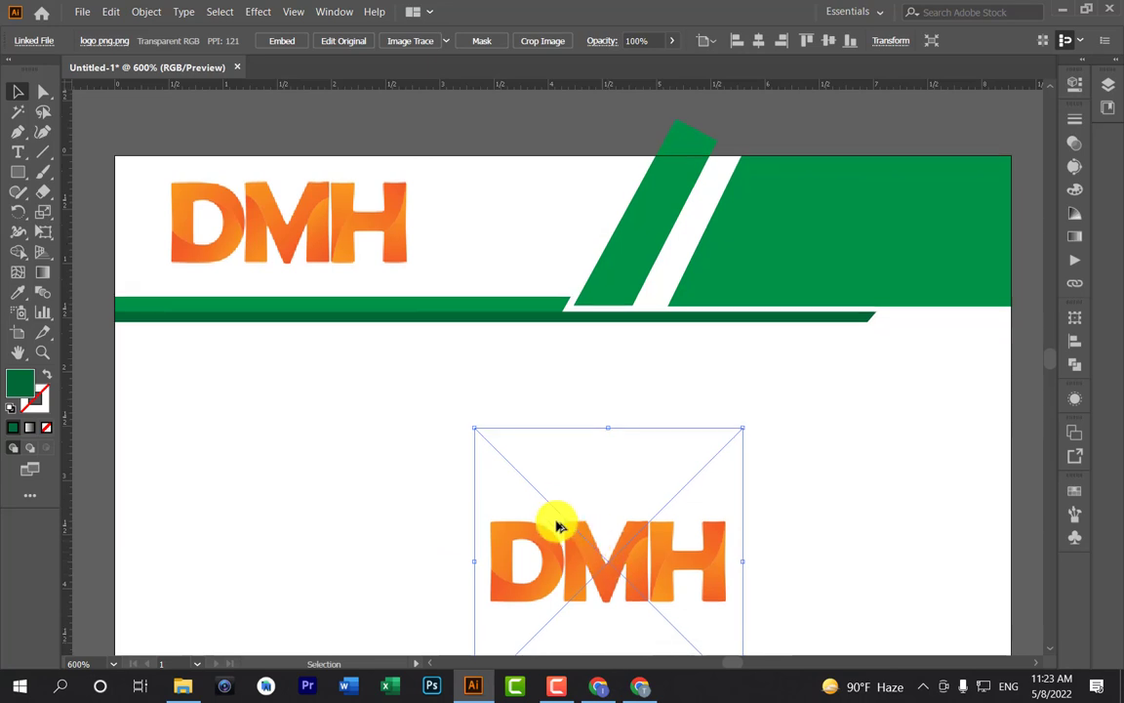
pyautogui.scroll(-3, 555, 525)
pyautogui.hotkey('ctrl', '-')
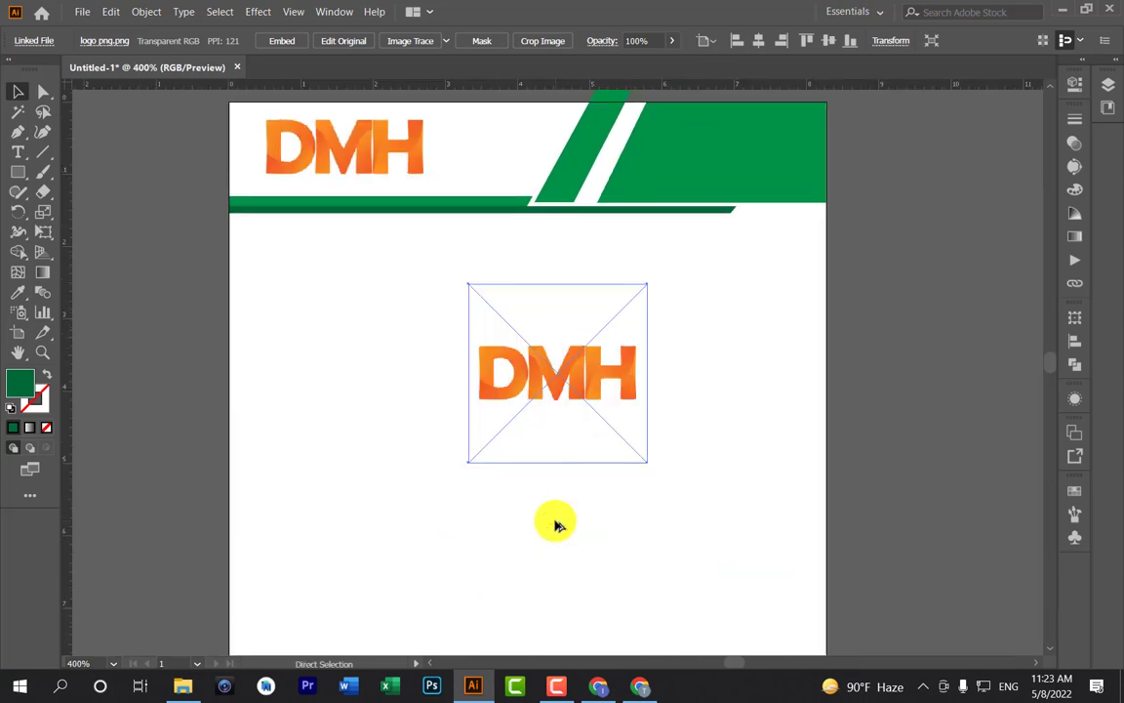
pyautogui.hotkey('ctrl', '-')
pyautogui.hotkey('ctrl', '-')
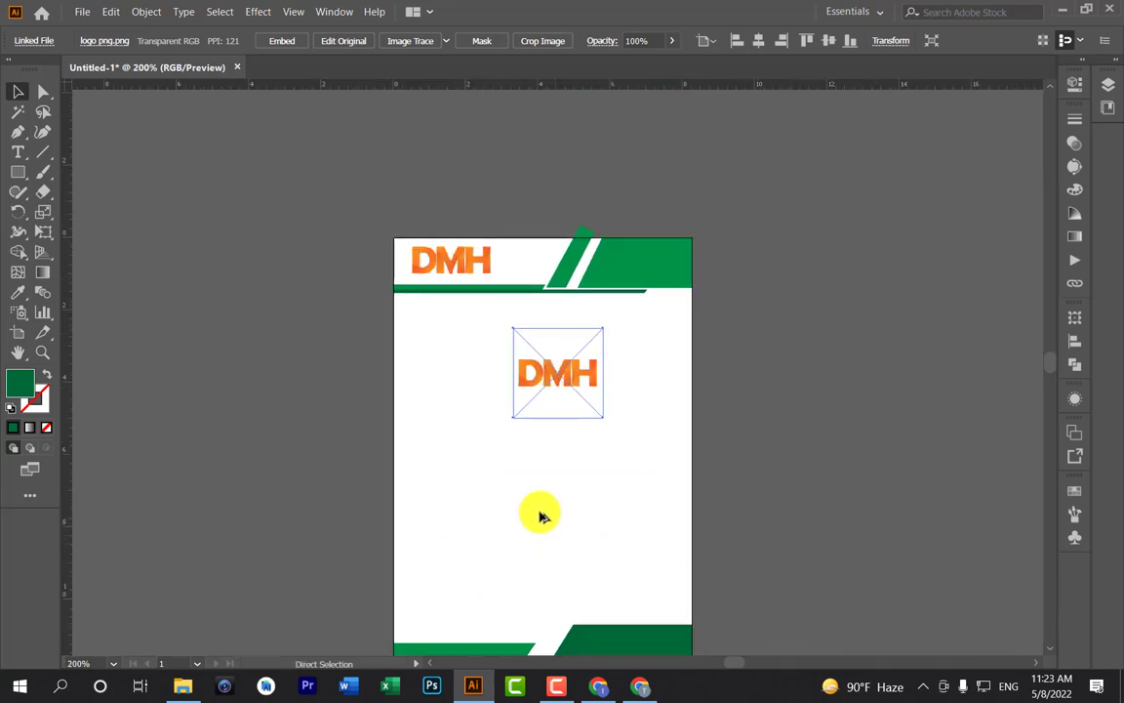
pyautogui.press('v')
pyautogui.moveTo(520, 338)
pyautogui.mouseDown()
pyautogui.moveTo(497, 408)
pyautogui.moveTo(540, 396)
pyautogui.moveTo(549, 362)
pyautogui.moveTo(612, 319)
pyautogui.mouseUp()
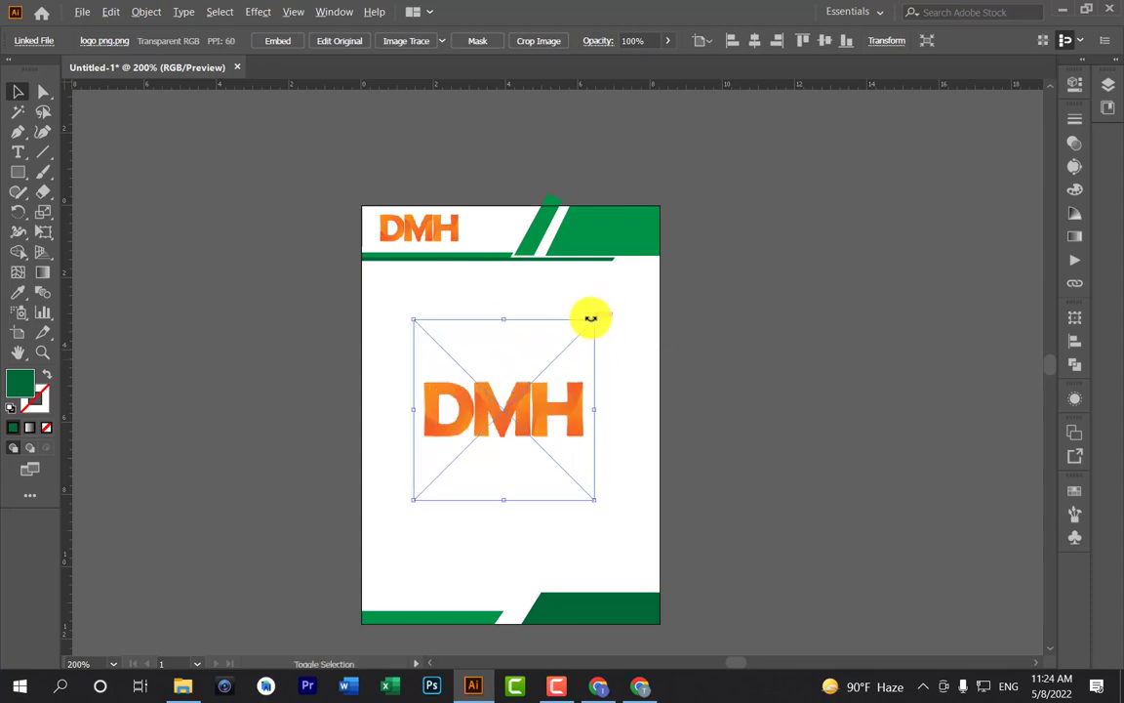
pyautogui.moveTo(591, 317); pyautogui.dragTo(612, 302)
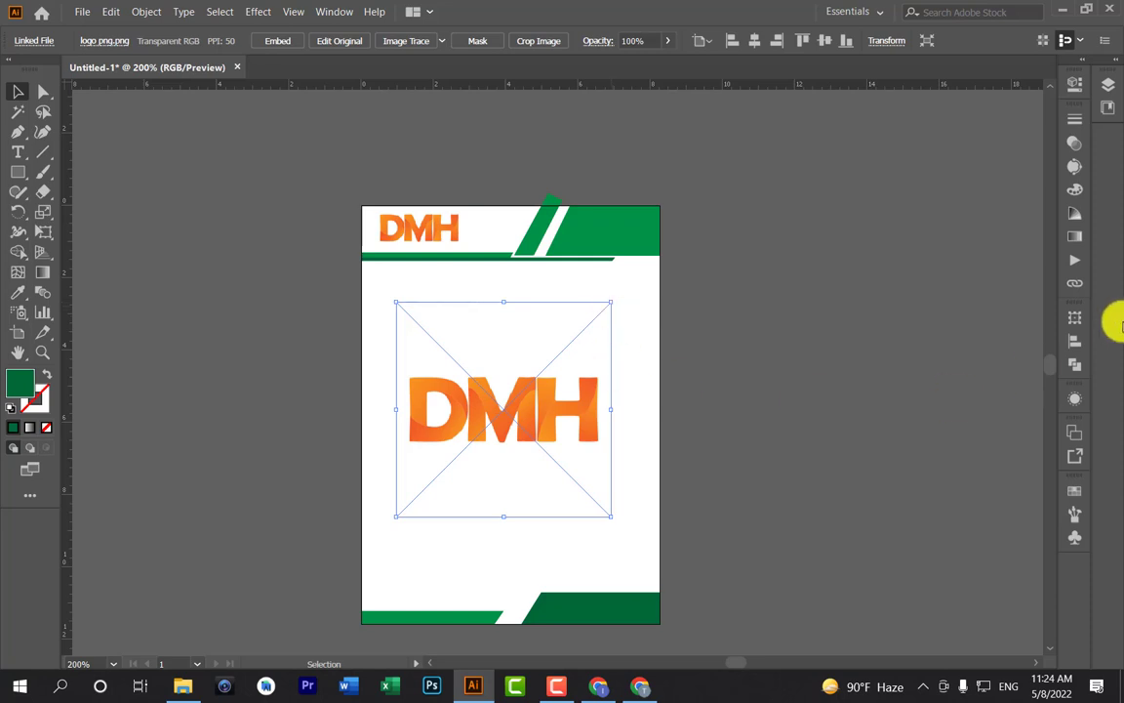
# Lower the copied logo's opacity to 16% and deselect it
pyautogui.click(1074, 83)
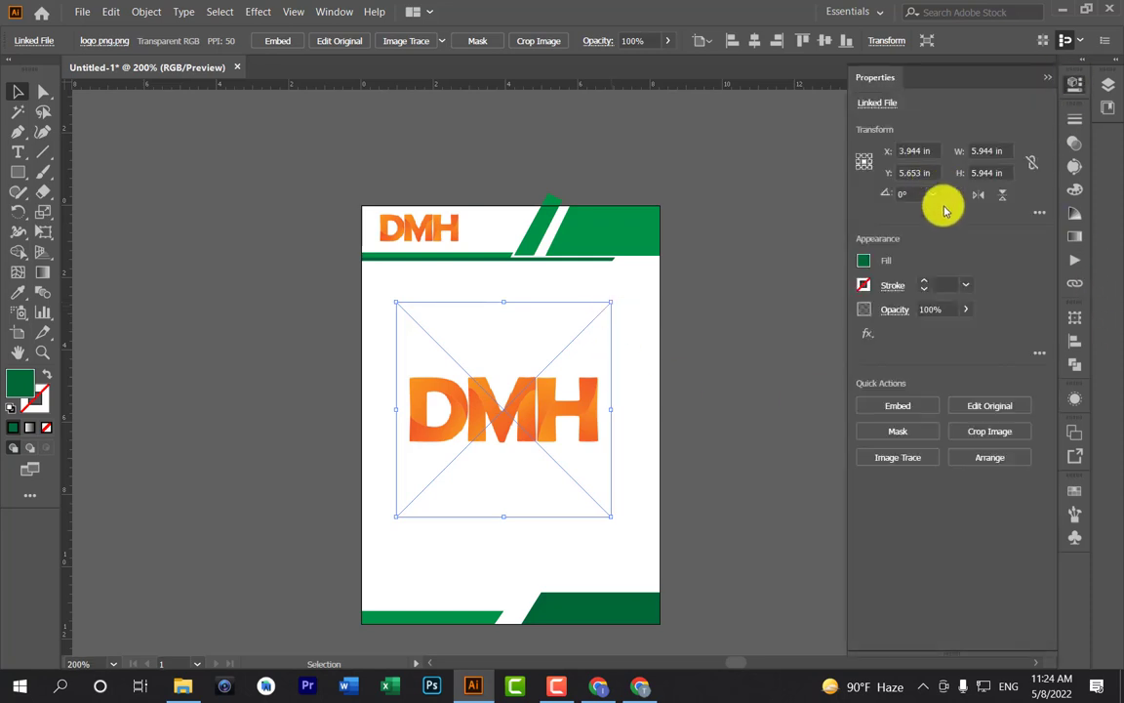
pyautogui.click(965, 310)
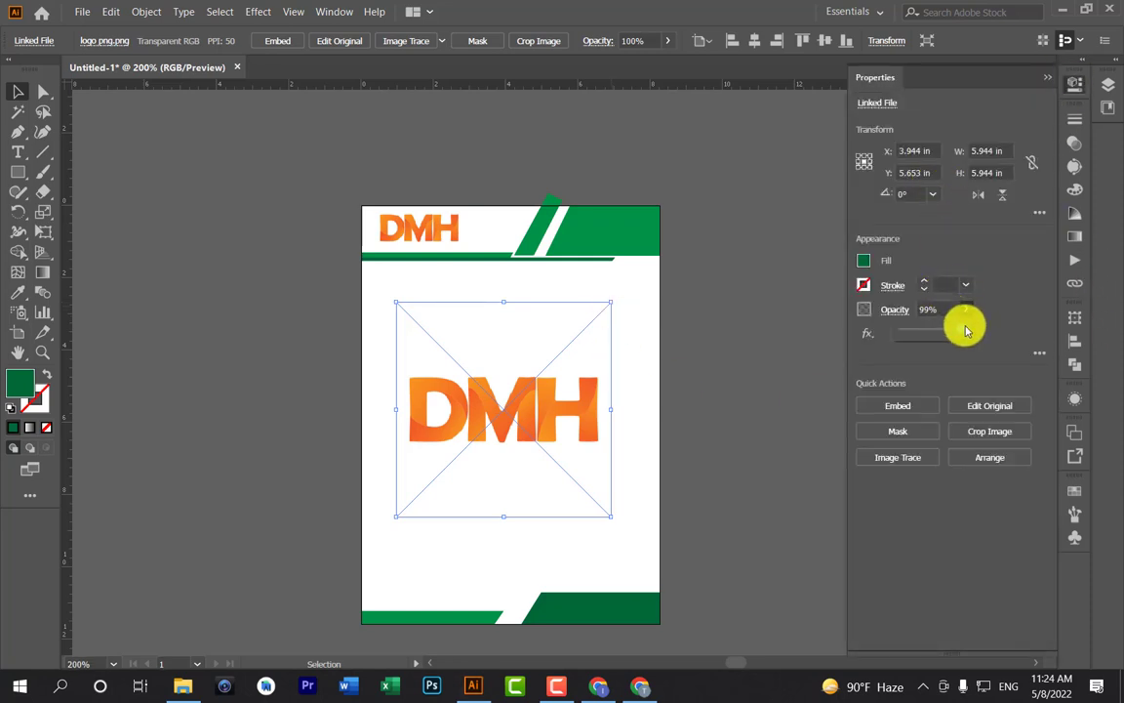
pyautogui.click(942, 335)
pyautogui.moveTo(937, 336); pyautogui.dragTo(921, 341)
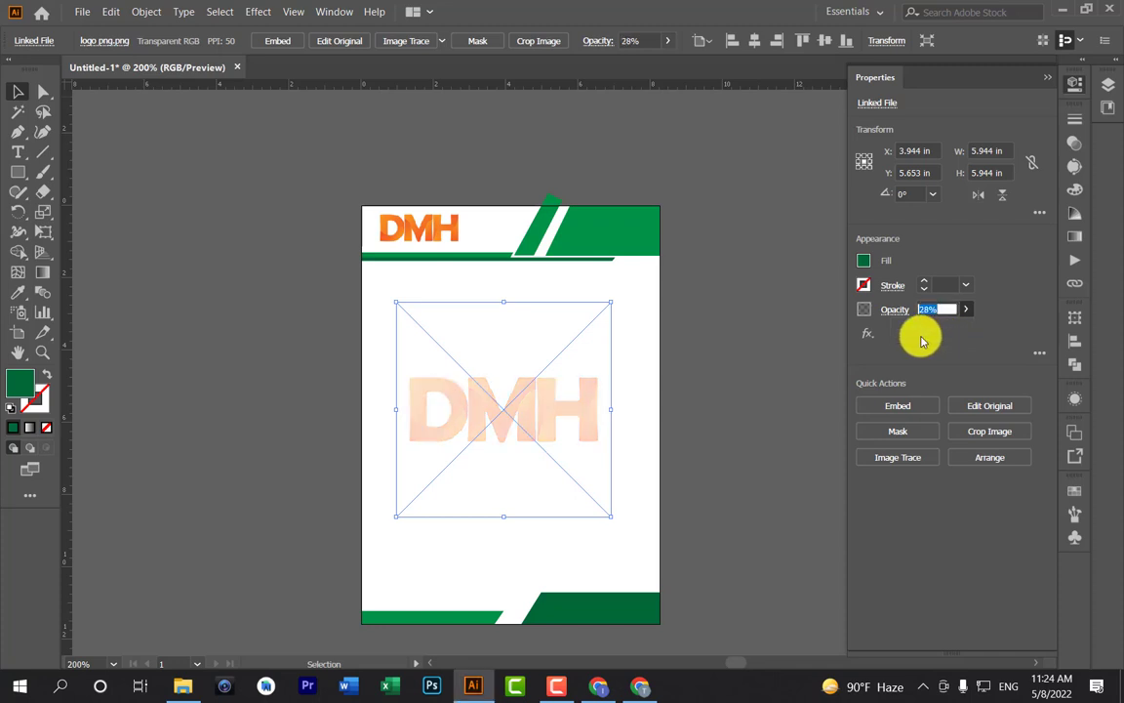
pyautogui.click(919, 338)
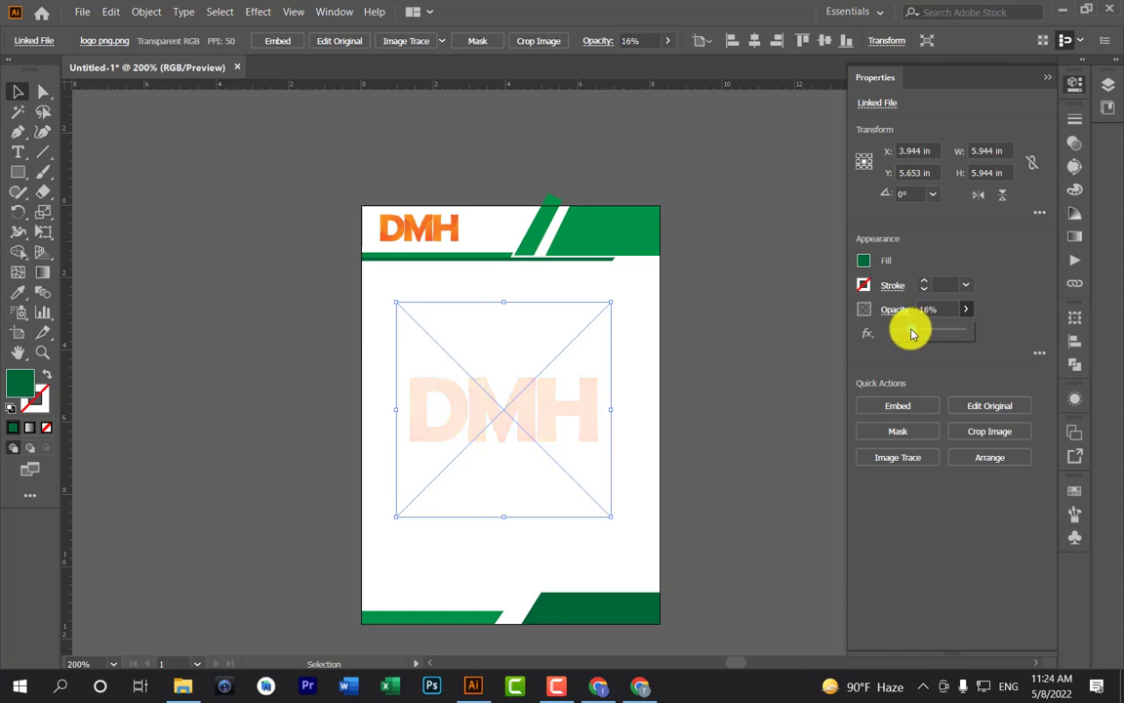
pyautogui.click(1048, 78)
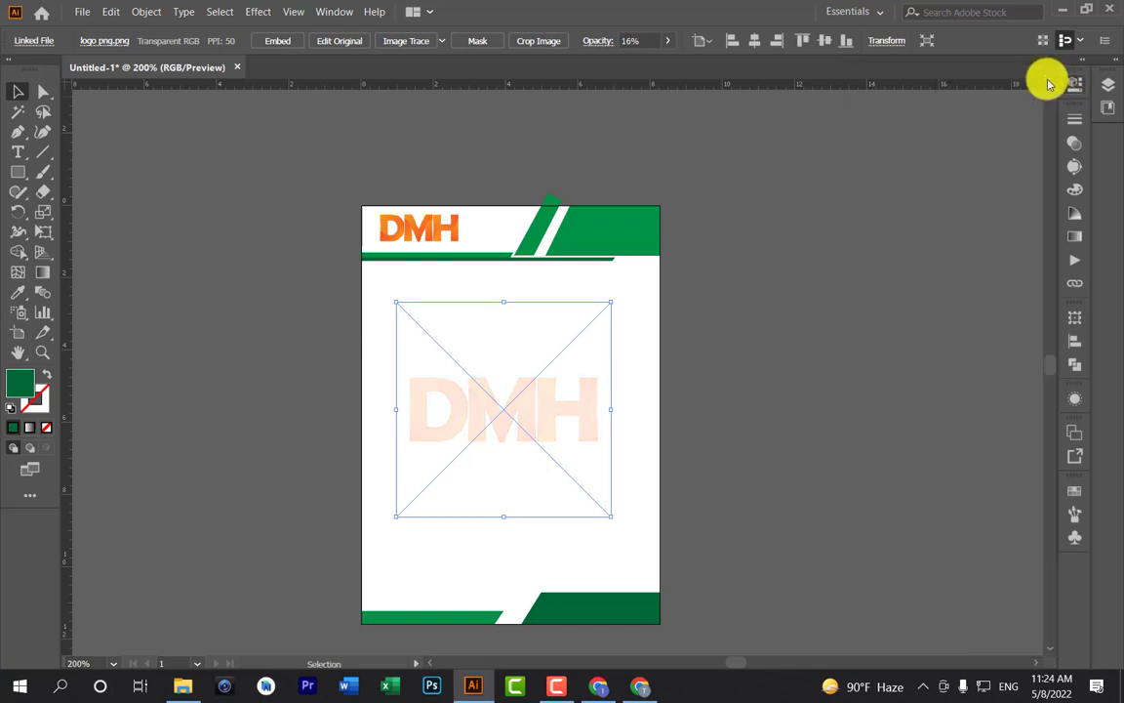
pyautogui.scroll(1, 1049, 78)
pyautogui.click(771, 283)
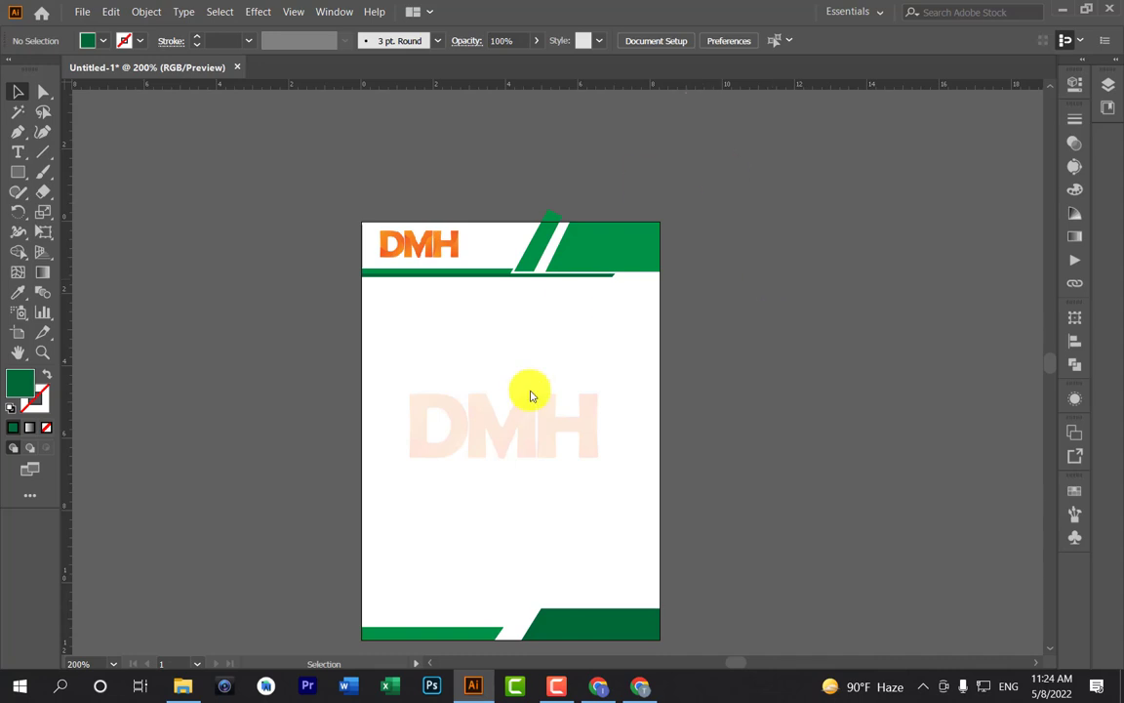
# Zoom in on the header and type the heading 'Cont number & E-mall' in the green band
pyautogui.scroll(-1, 751, 508)
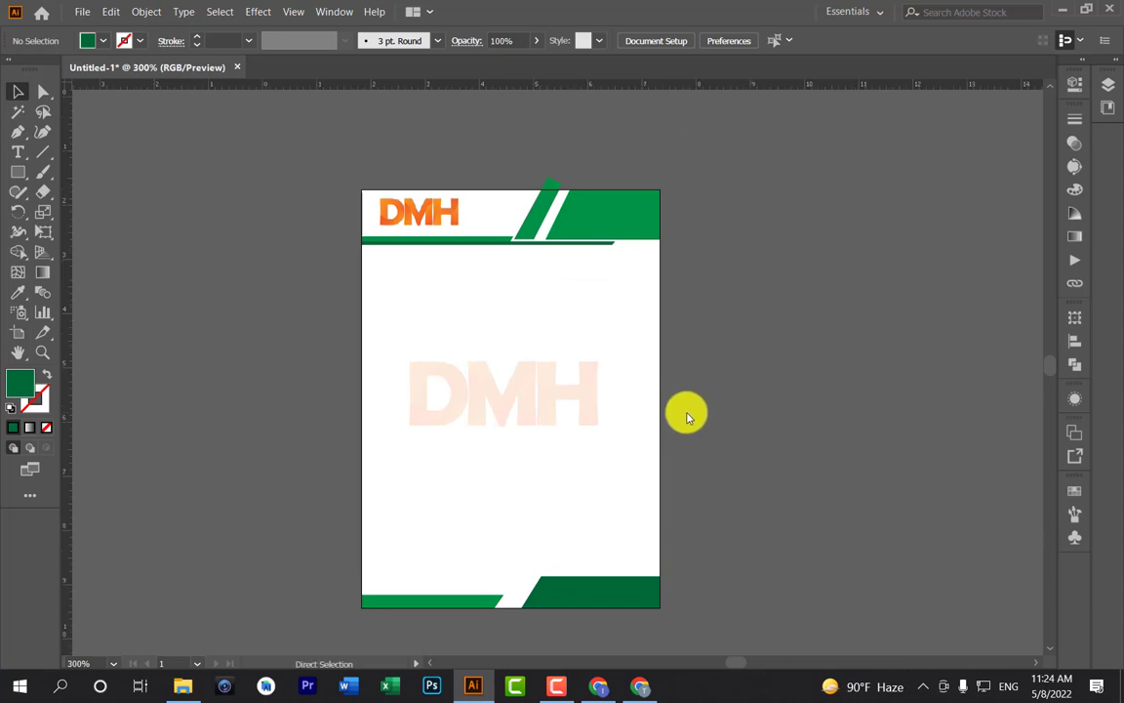
pyautogui.hotkey('ctrl', '=')
pyautogui.scroll(2, 740, 404)
pyautogui.hscroll(-1, 739, 404)
pyautogui.scroll(2, 742, 408)
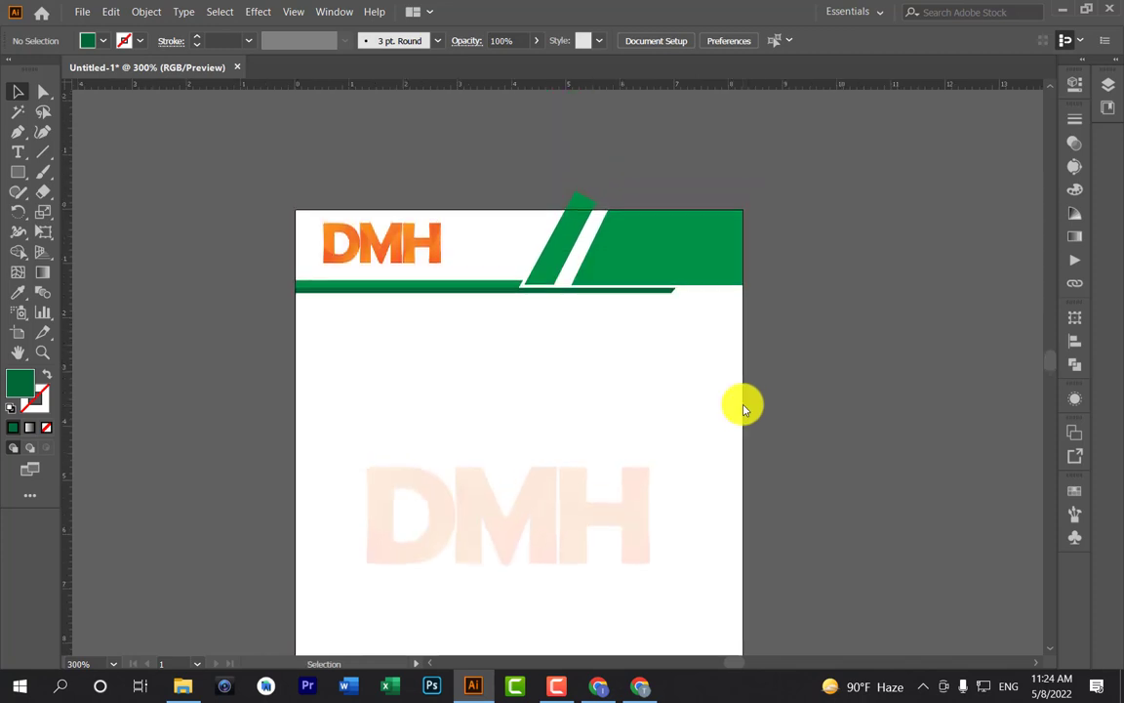
pyautogui.hotkey('ctrl', '=')
pyautogui.hotkey('ctrl', '=')
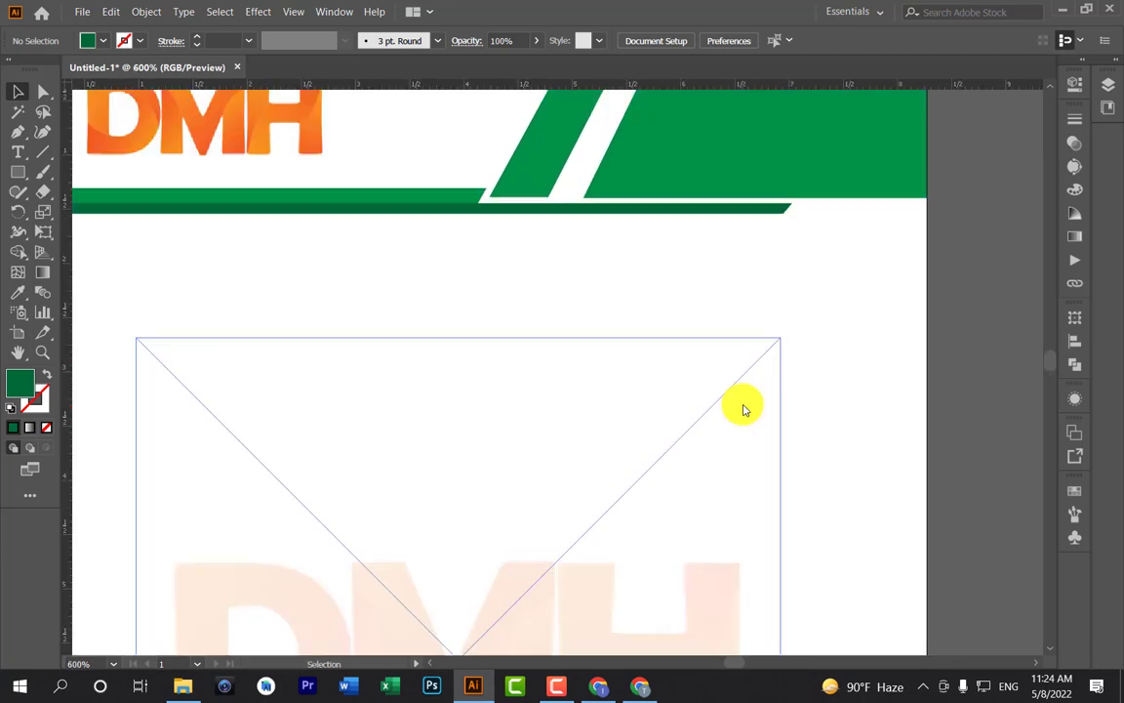
pyautogui.hotkey('ctrl', '=')
pyautogui.scroll(2, 828, 423)
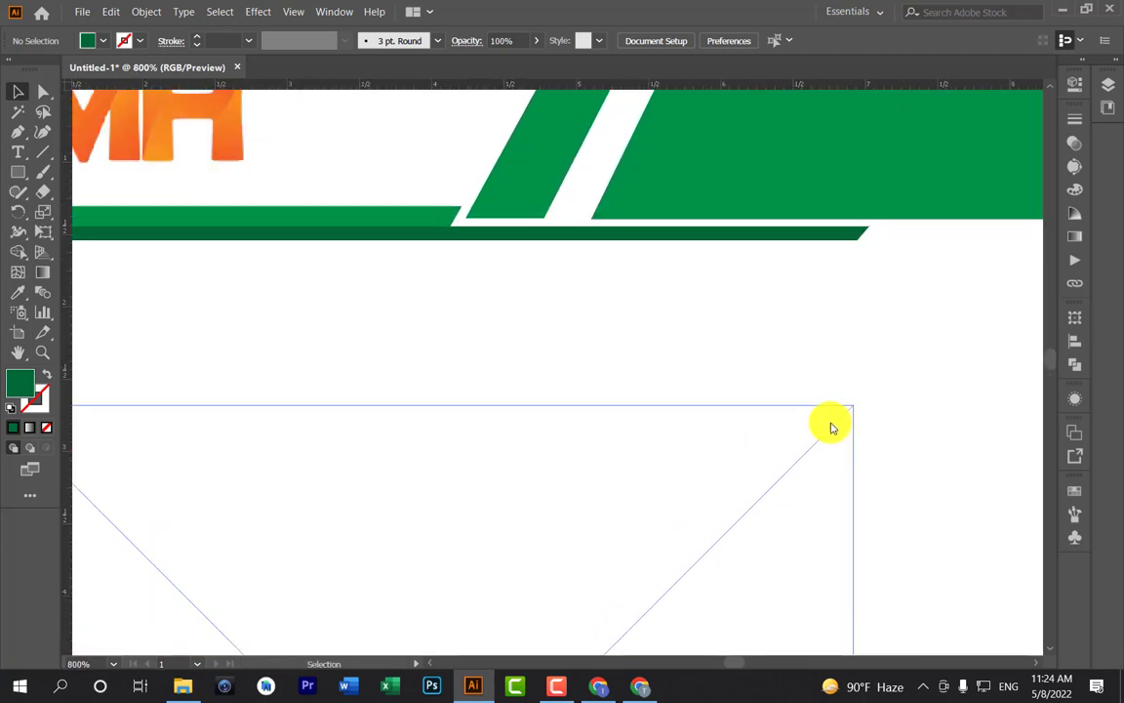
pyautogui.scroll(2, 830, 426)
pyautogui.scroll(1, 830, 427)
pyautogui.hscroll(4, 827, 439)
pyautogui.hscroll(1, 826, 454)
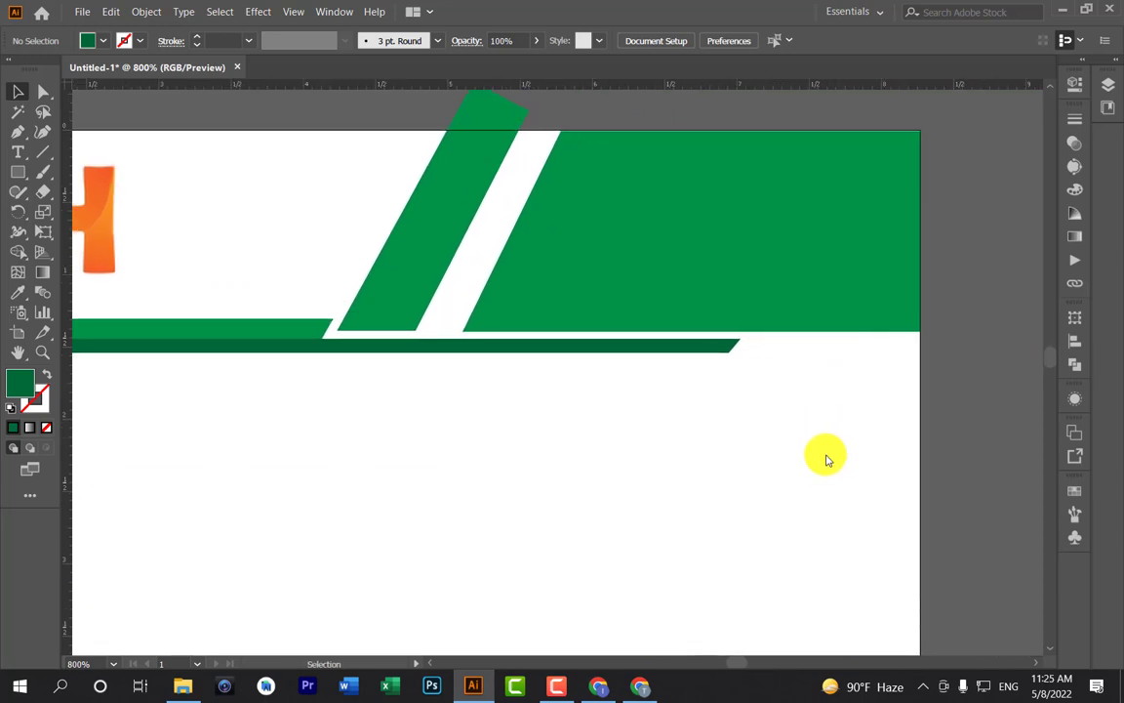
pyautogui.click(18, 152)
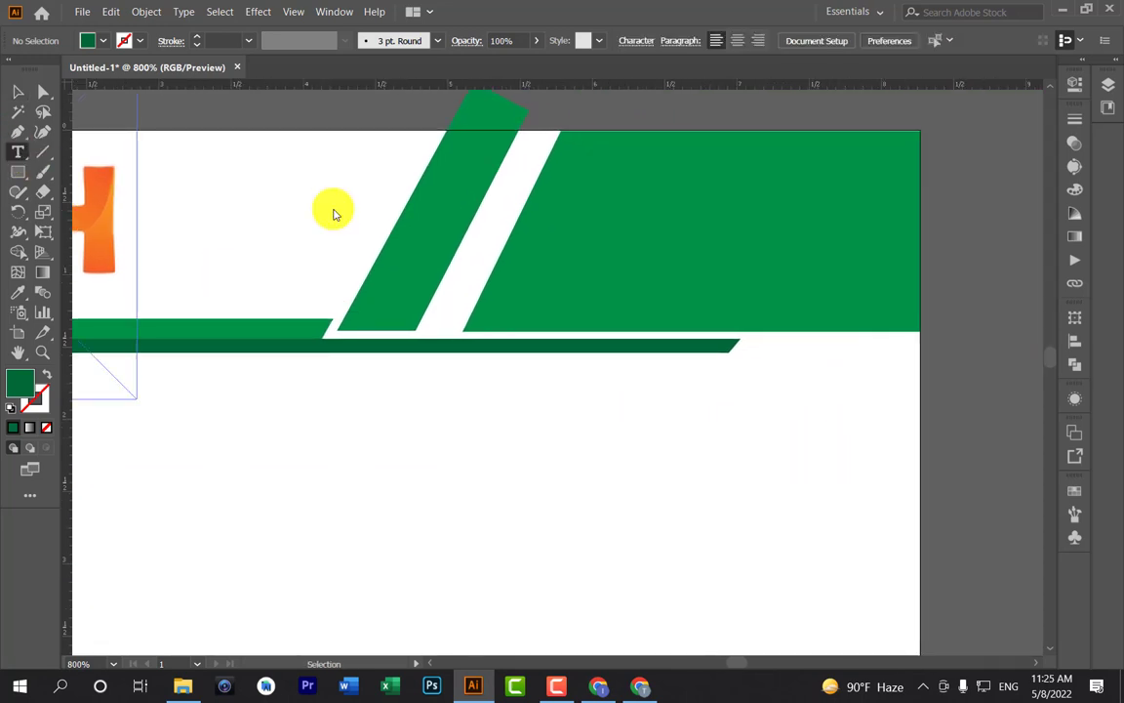
pyautogui.click(606, 170)
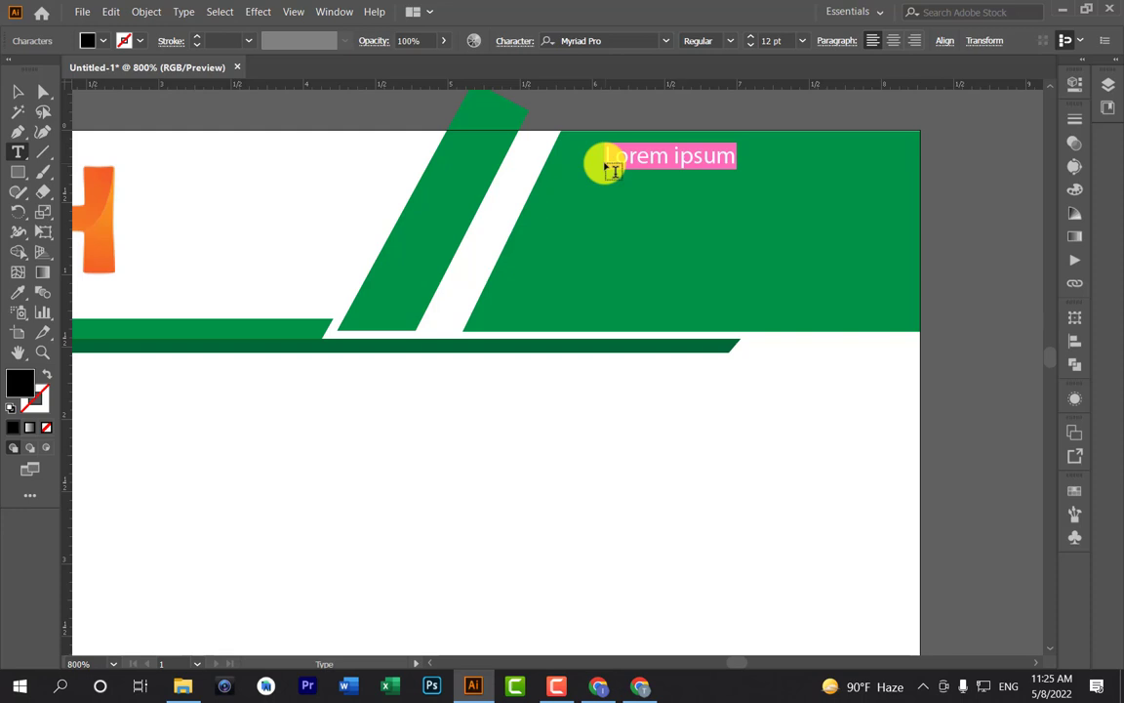
pyautogui.press('BackSpace')
pyautogui.write('Cont number & E-mall')
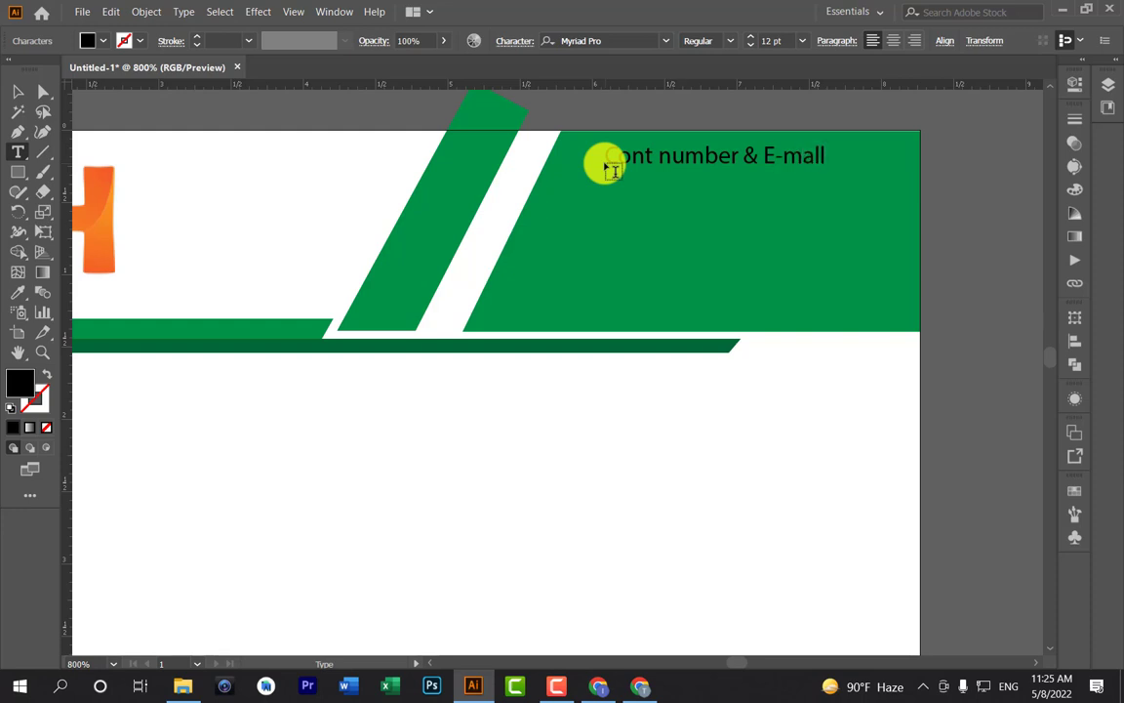
pyautogui.click(16, 92)
# Make the heading white and set its font to Arial Rounded MT Bold
pyautogui.hscroll(3, 976, 234)
pyautogui.hscroll(2, 981, 243)
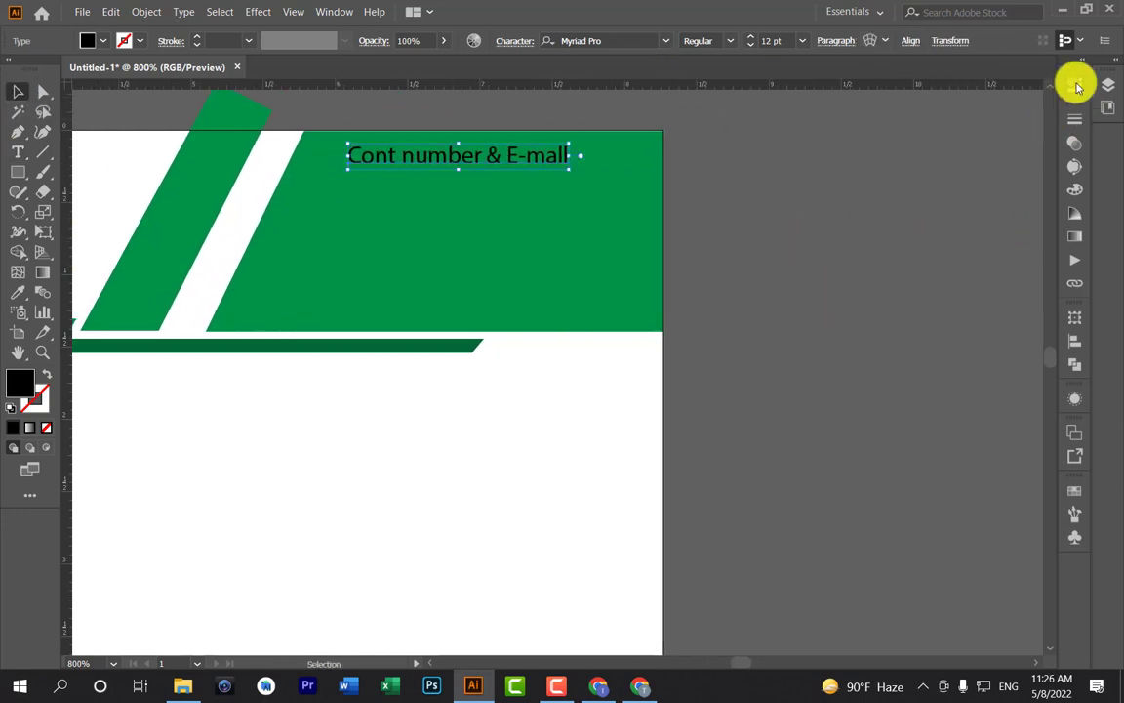
pyautogui.click(1077, 86)
pyautogui.click(1030, 400)
pyautogui.click(1011, 502)
pyautogui.click(101, 40)
pyautogui.click(35, 72)
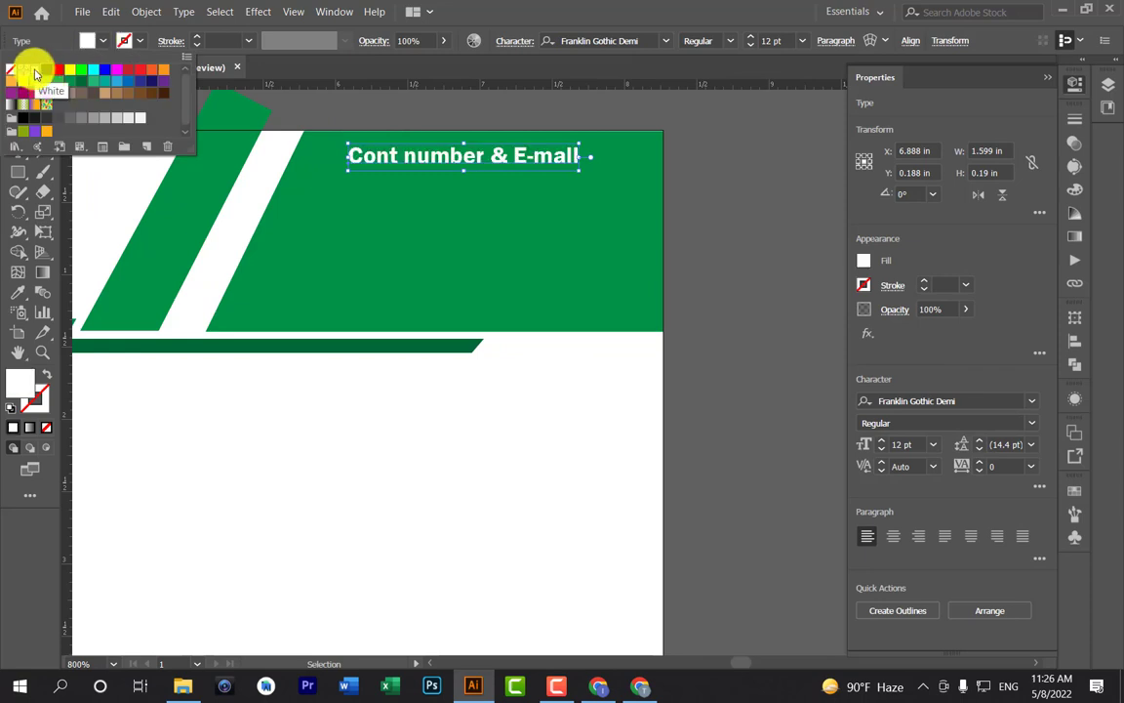
pyautogui.click(1031, 401)
pyautogui.click(893, 529)
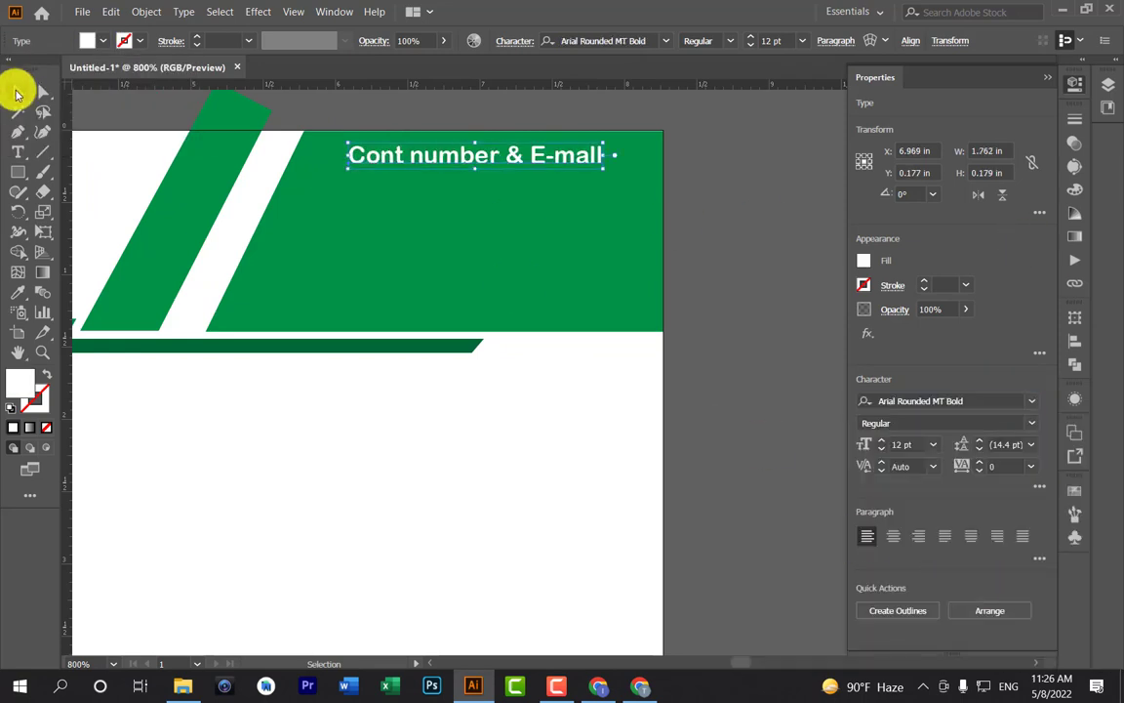
pyautogui.click(715, 237)
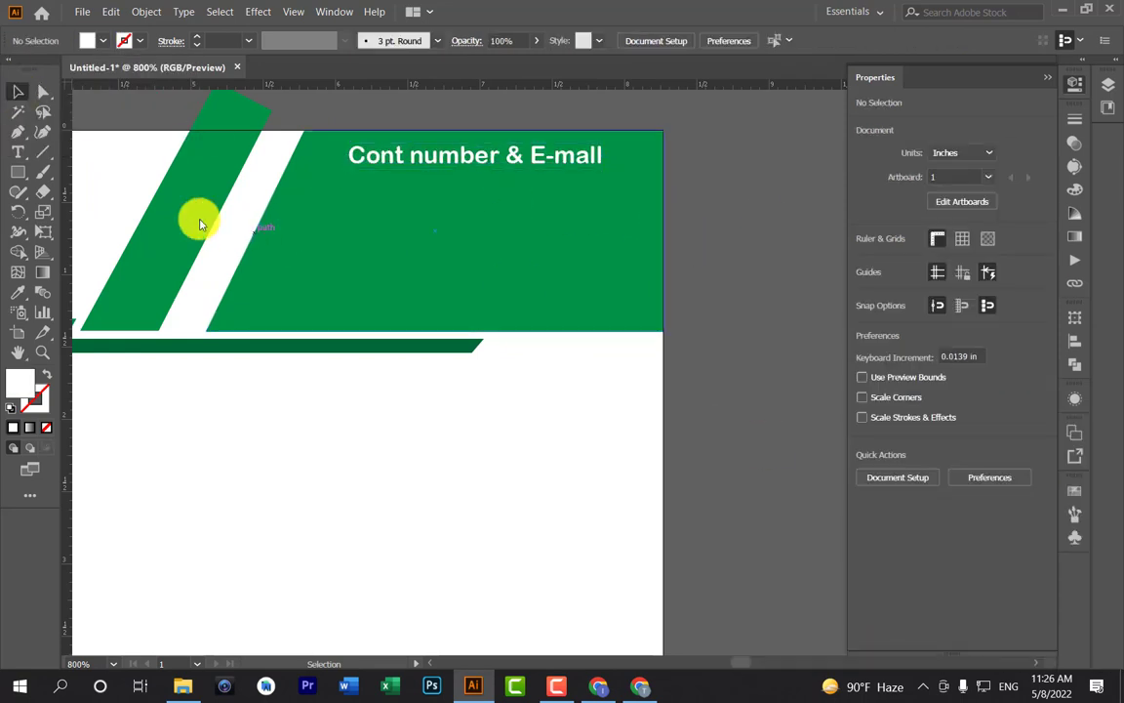
# Draw a straight line beneath the heading from its left end to its right end
pyautogui.click(18, 133)
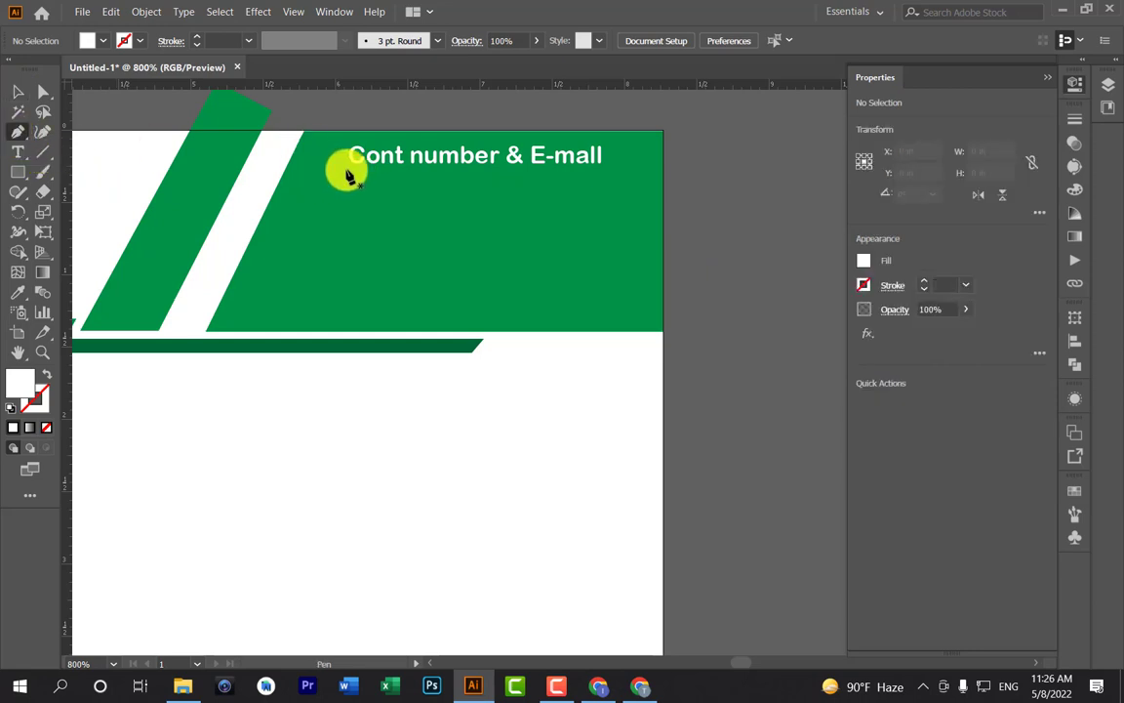
pyautogui.click(348, 170)
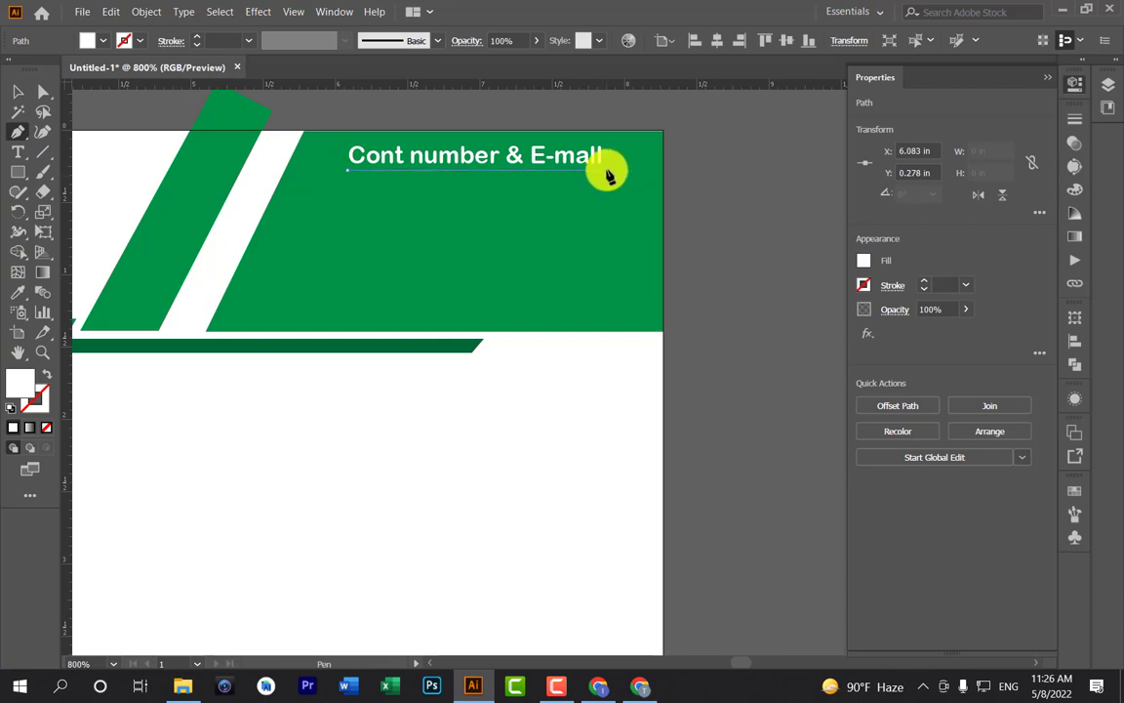
pyautogui.click(605, 170)
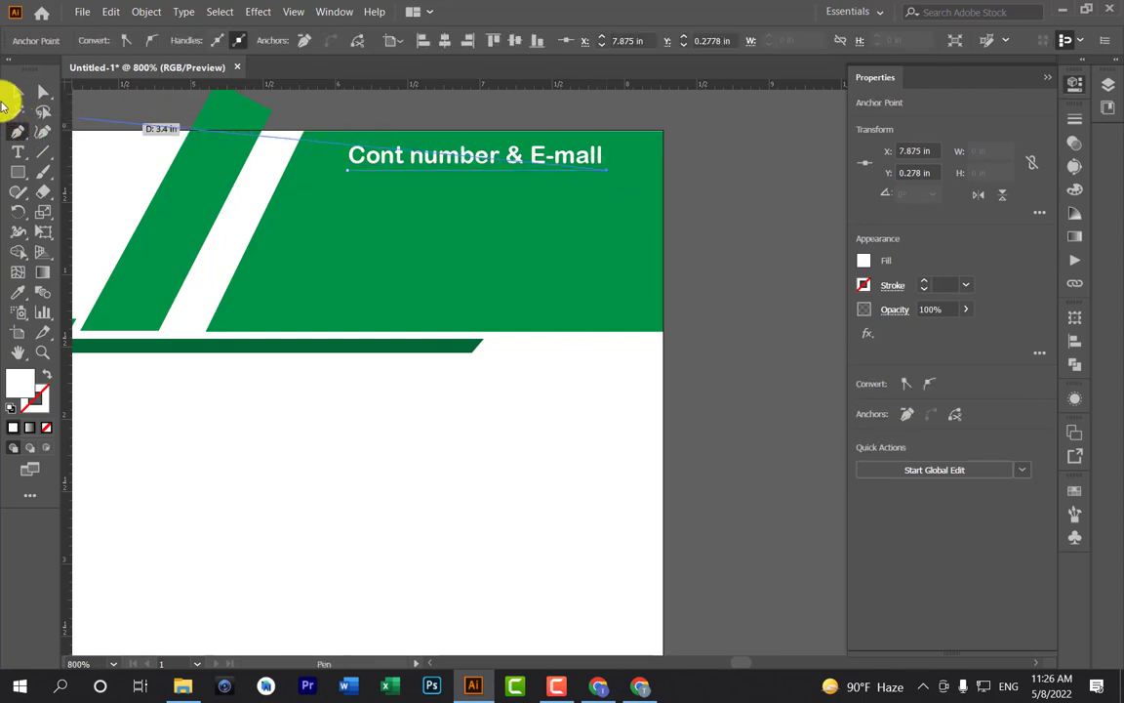
pyautogui.click(17, 91)
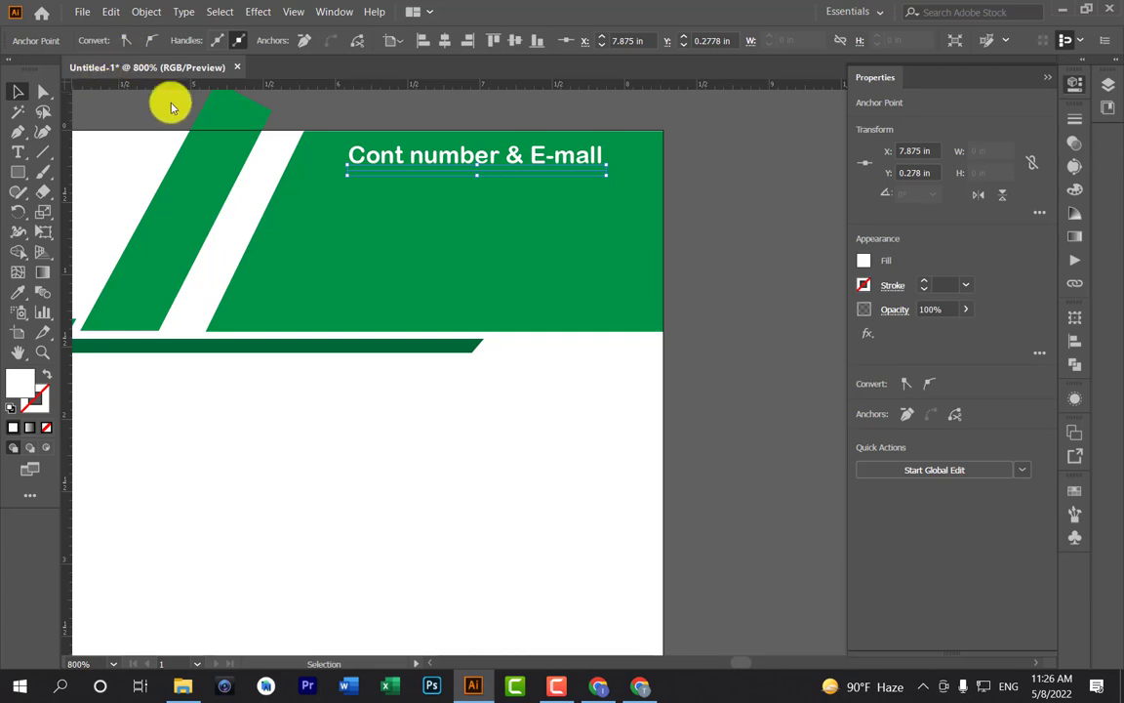
pyautogui.click(648, 195)
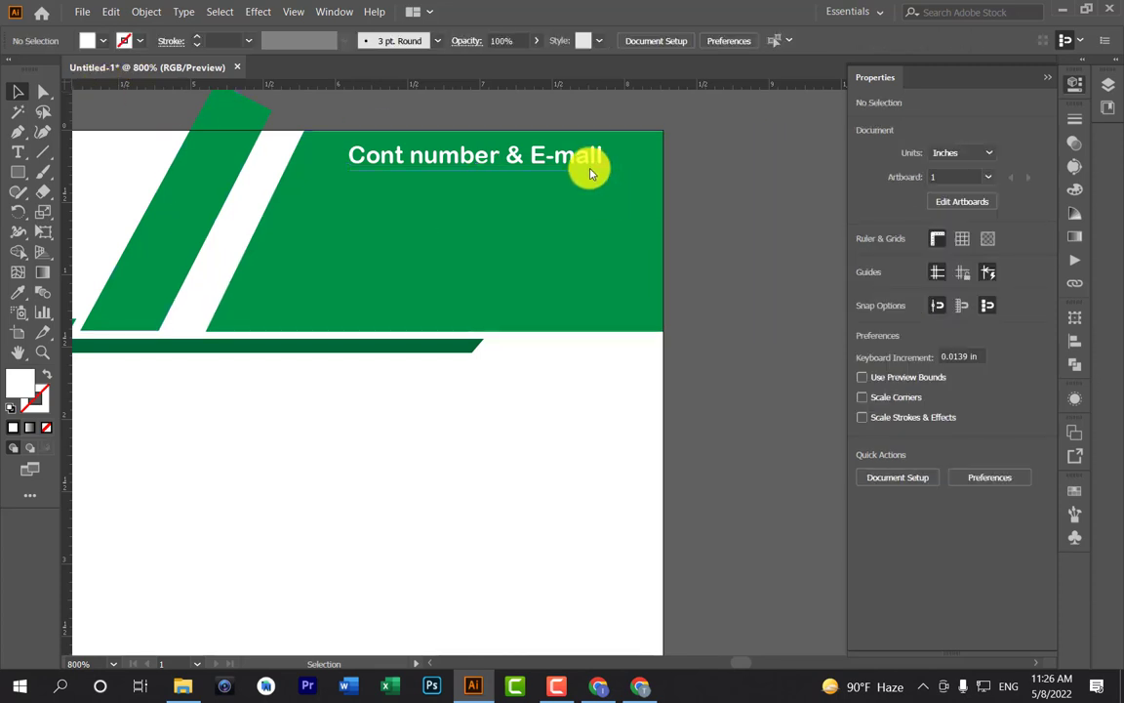
# Give the underline a white 1 pt stroke
pyautogui.click(589, 173)
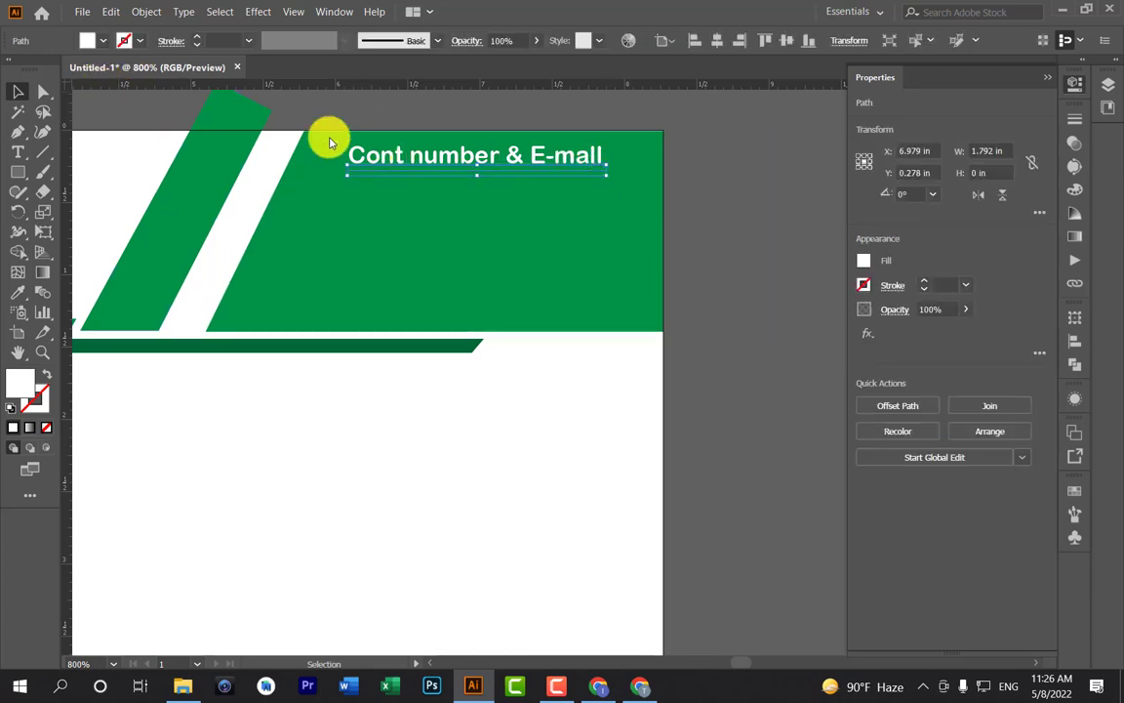
pyautogui.click(138, 40)
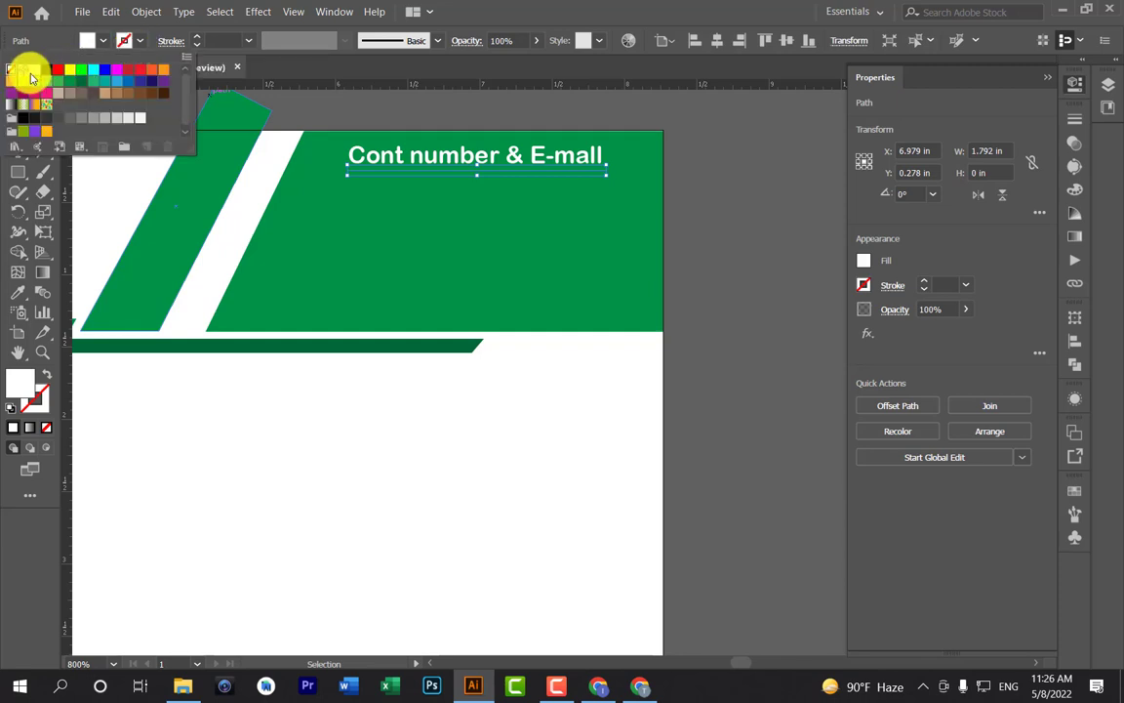
pyautogui.click(39, 76)
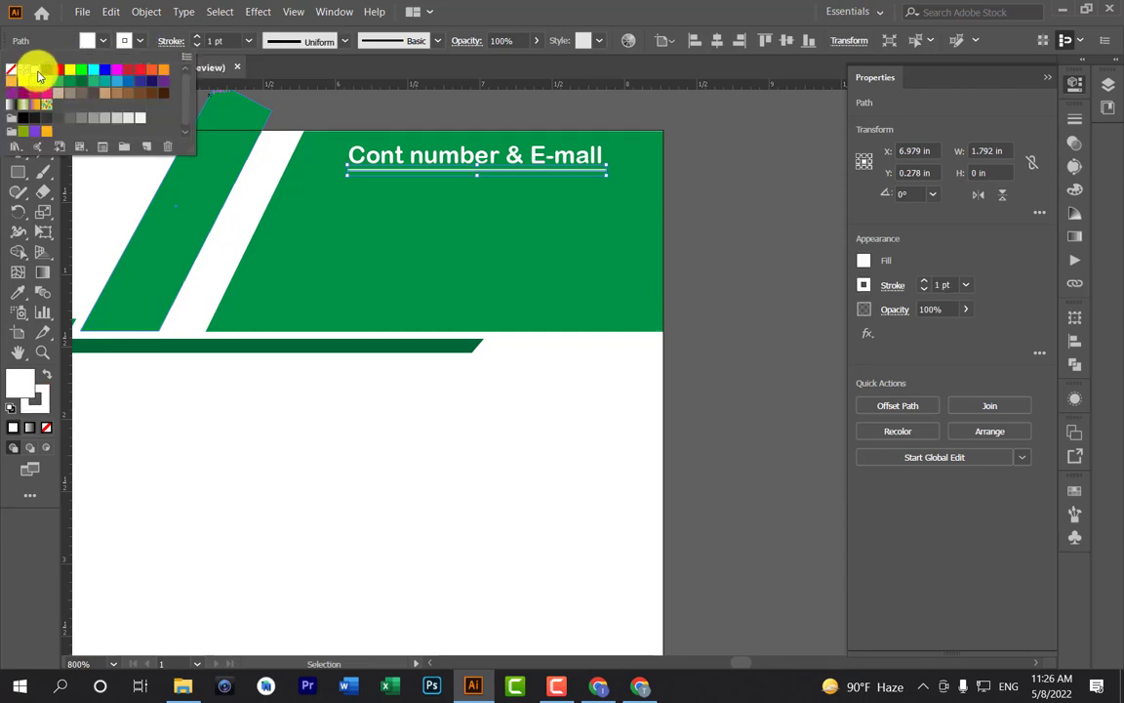
pyautogui.click(723, 182)
# Add a text block with the two phone numbers below the underlined heading
pyautogui.press('t')
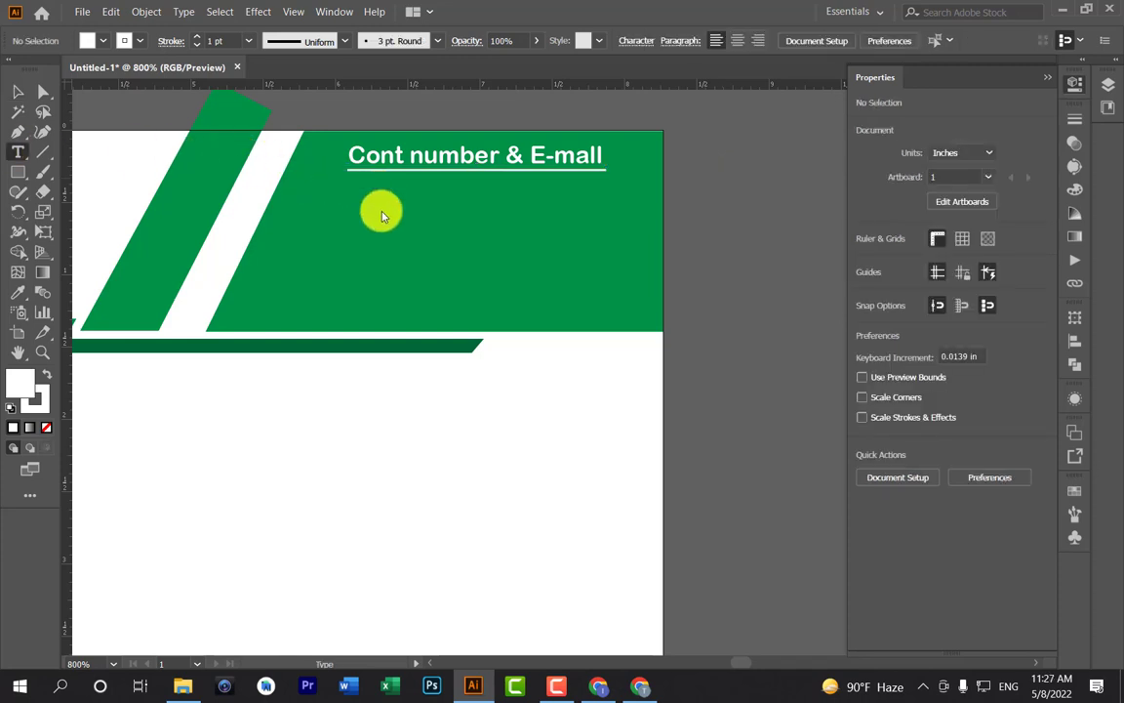
pyautogui.click(379, 213)
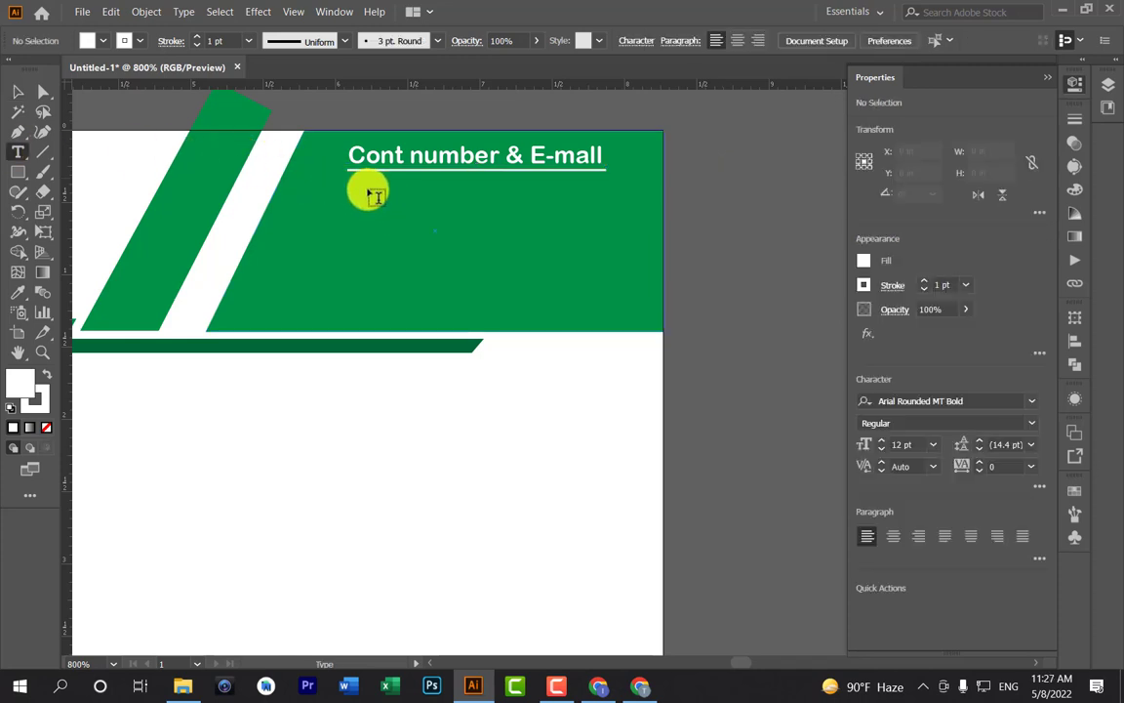
pyautogui.click(376, 196)
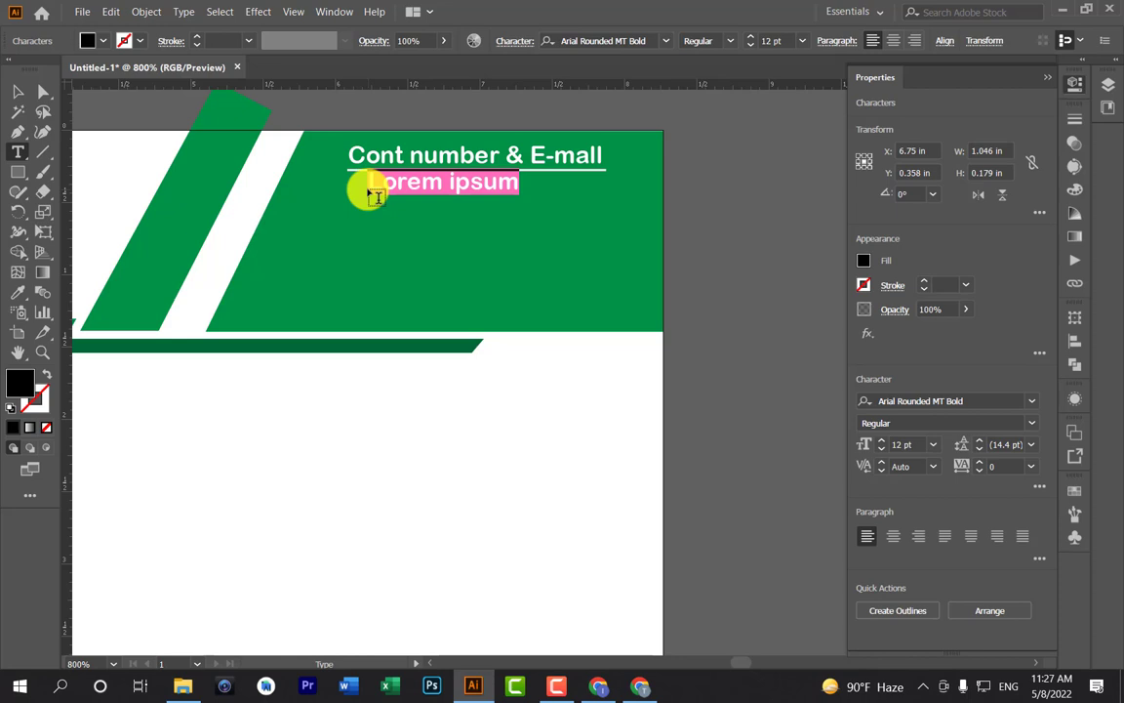
pyautogui.press('BackSpace')
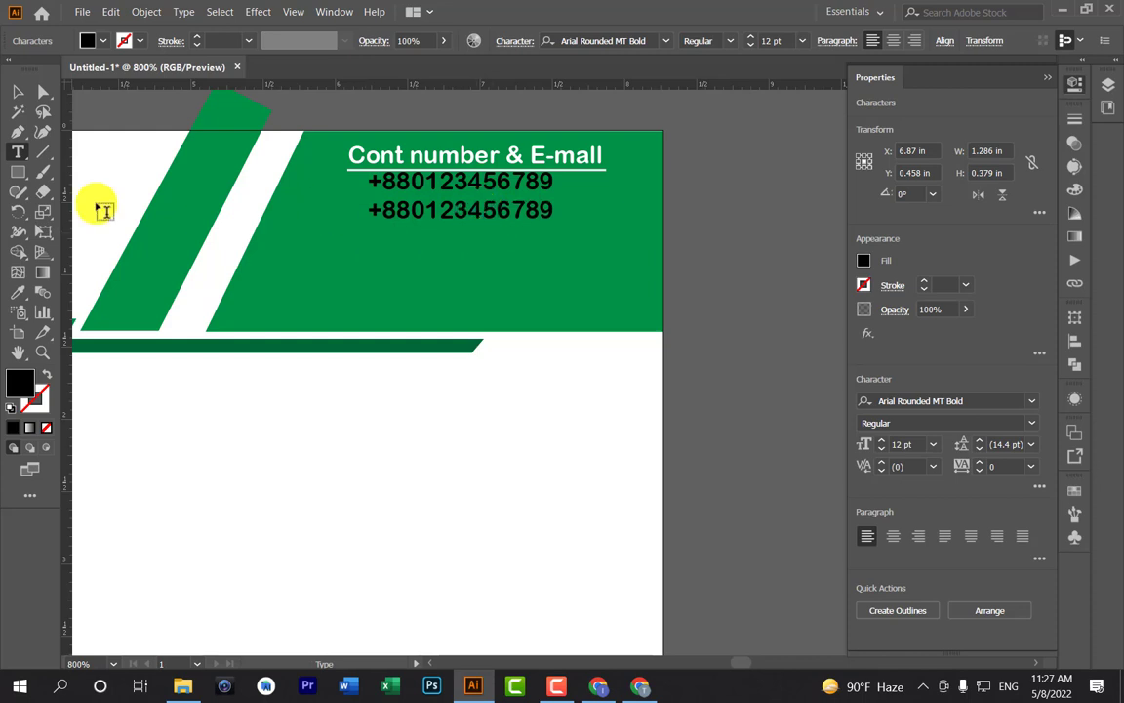
# Make the phone numbers white and nudge them into place beneath the heading
pyautogui.click(14, 92)
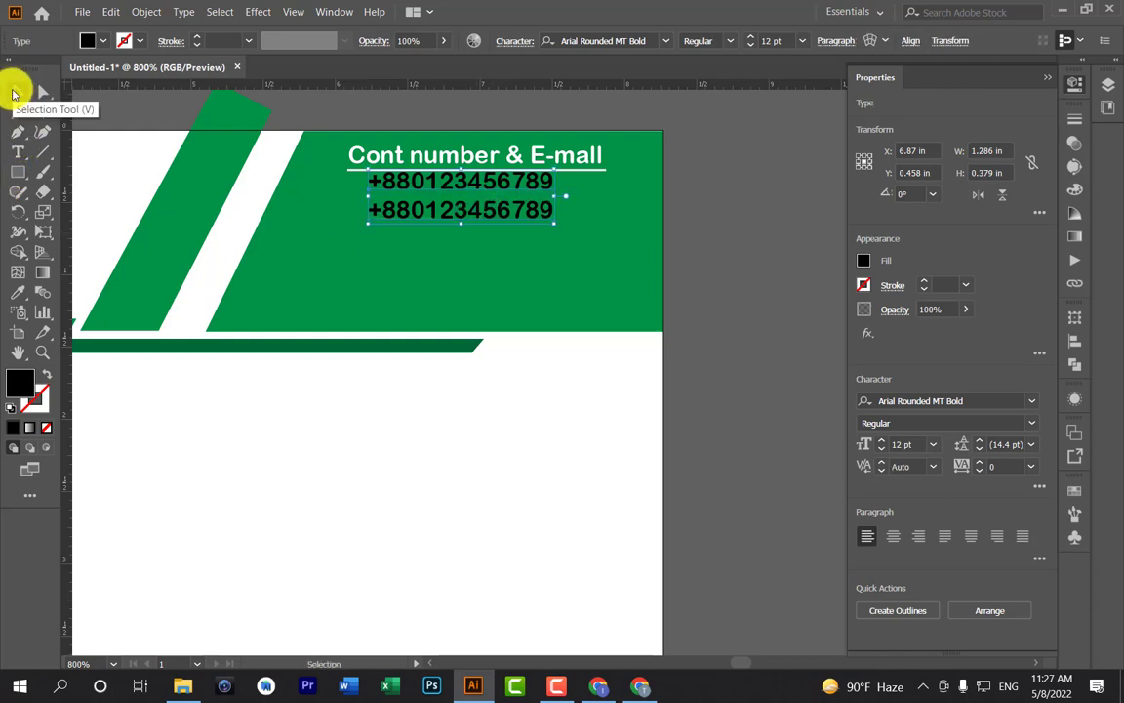
pyautogui.click(101, 40)
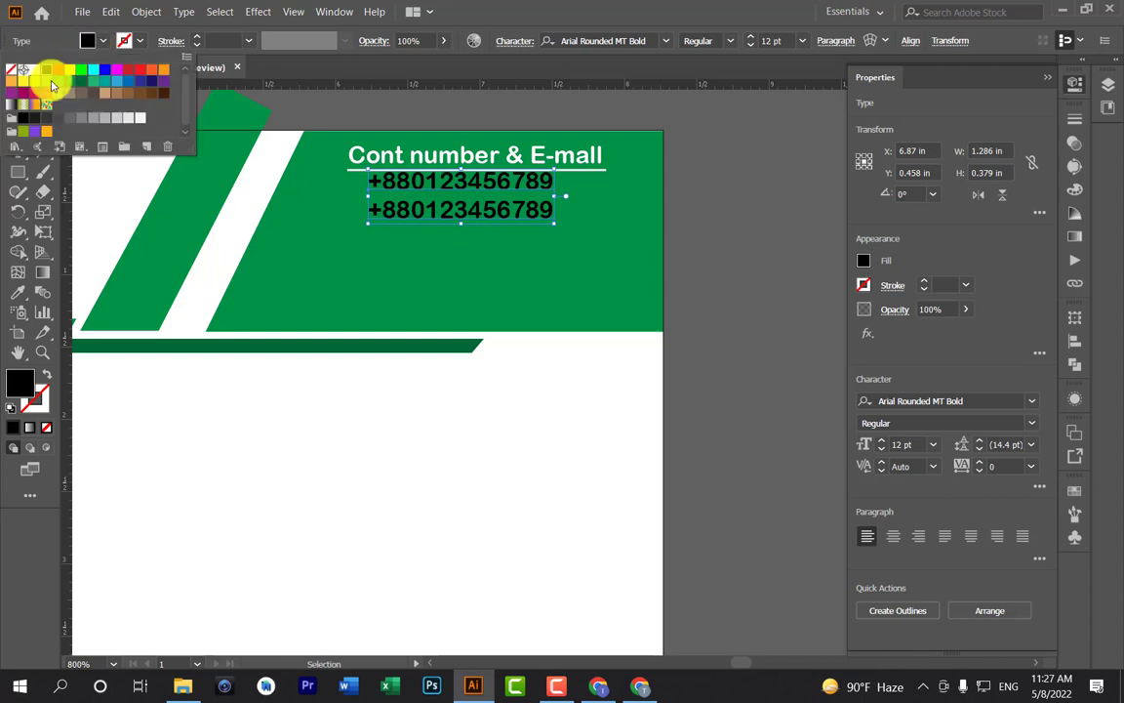
pyautogui.click(33, 72)
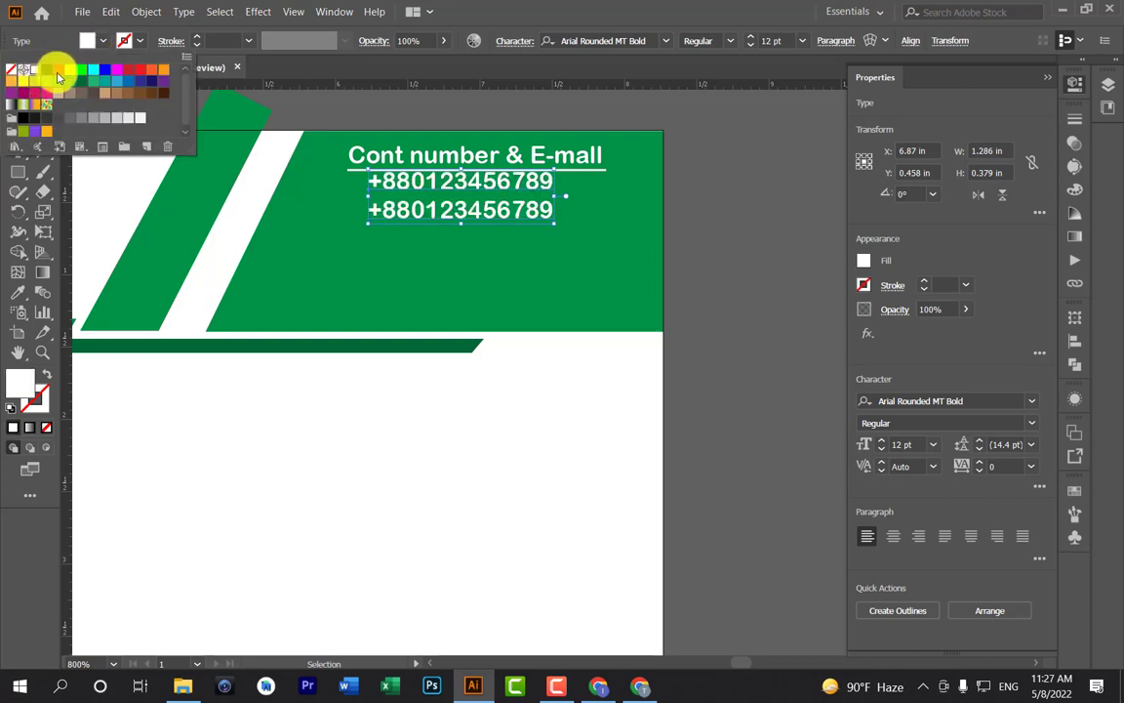
pyautogui.click(425, 215)
pyautogui.press('Down')
pyautogui.press('Down')
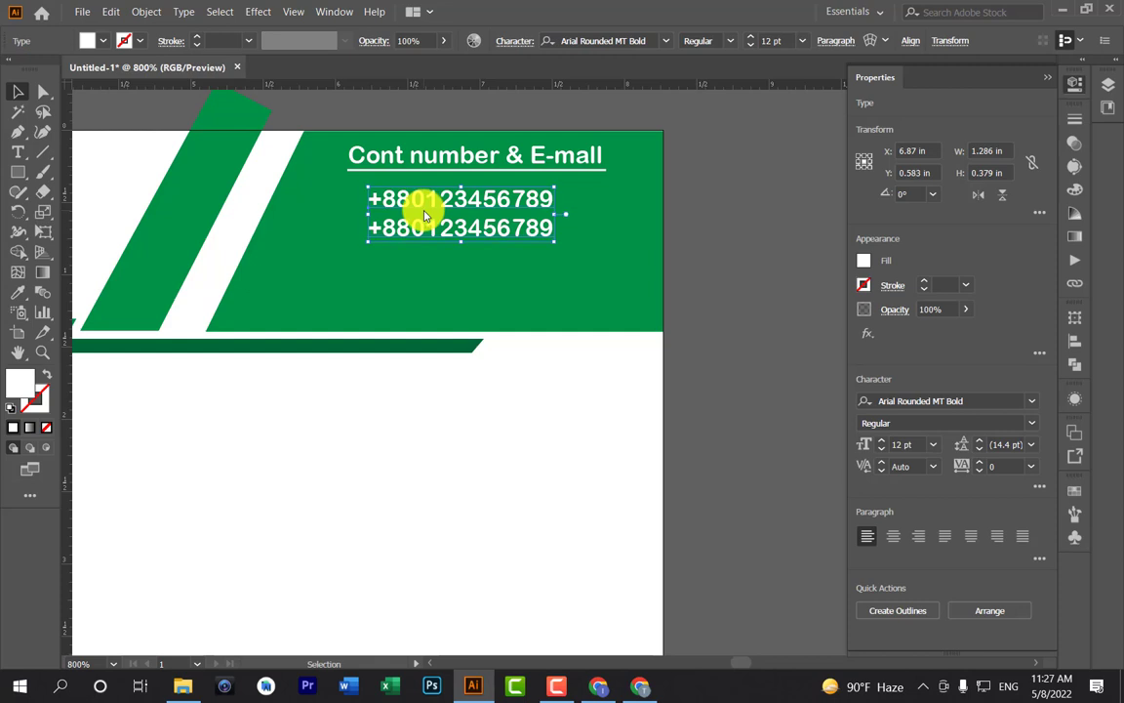
pyautogui.press('Up')
pyautogui.press('Up')
pyautogui.press('Right')
pyautogui.press('Right')
pyautogui.press('Right')
pyautogui.press('Right')
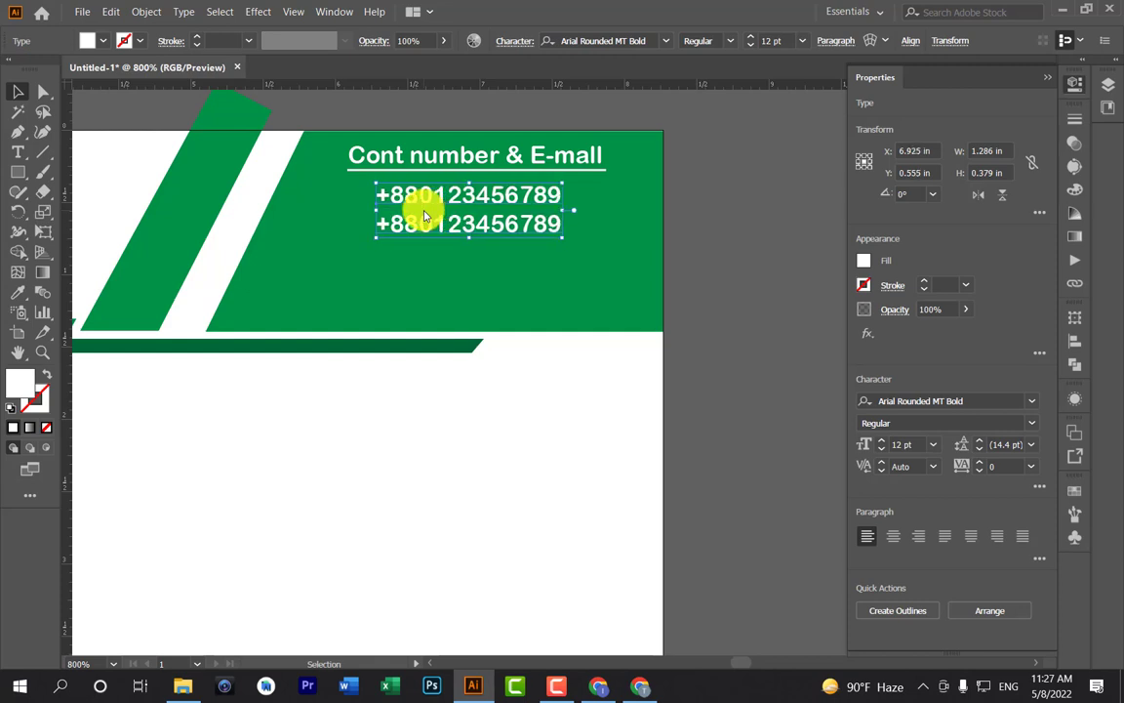
pyautogui.press('Up')
pyautogui.press('Up')
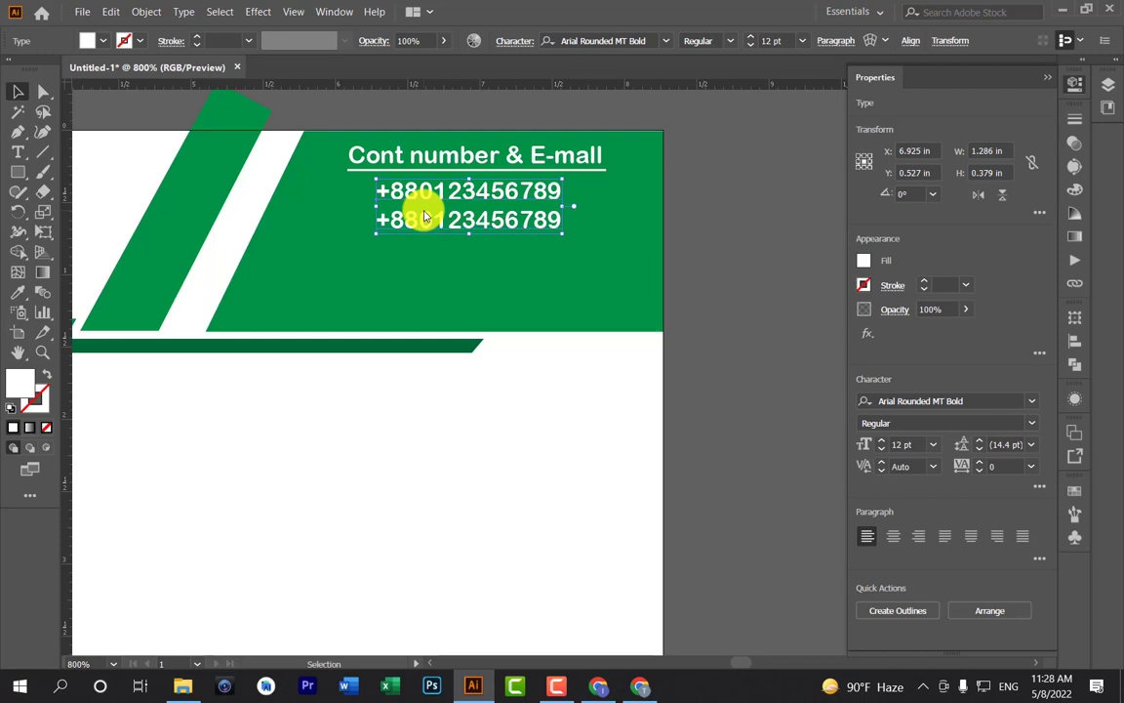
pyautogui.click(720, 170)
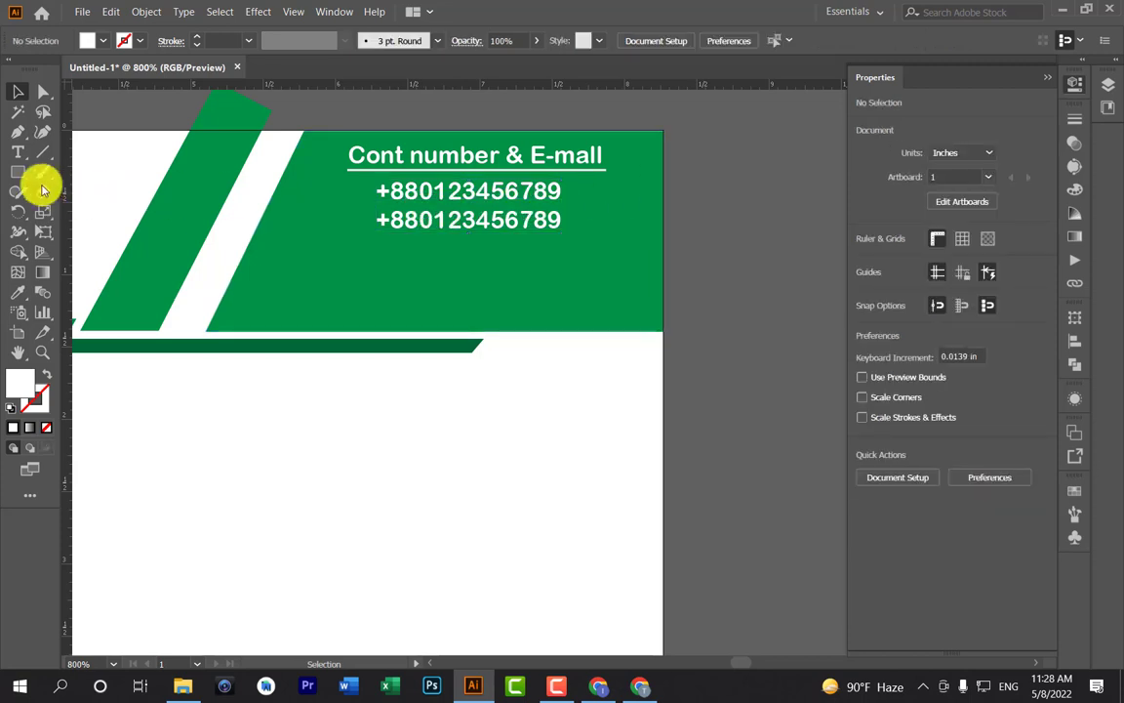
# Type the company e-mail address below the phone numbers, make it white and enlarge it
pyautogui.click(18, 151)
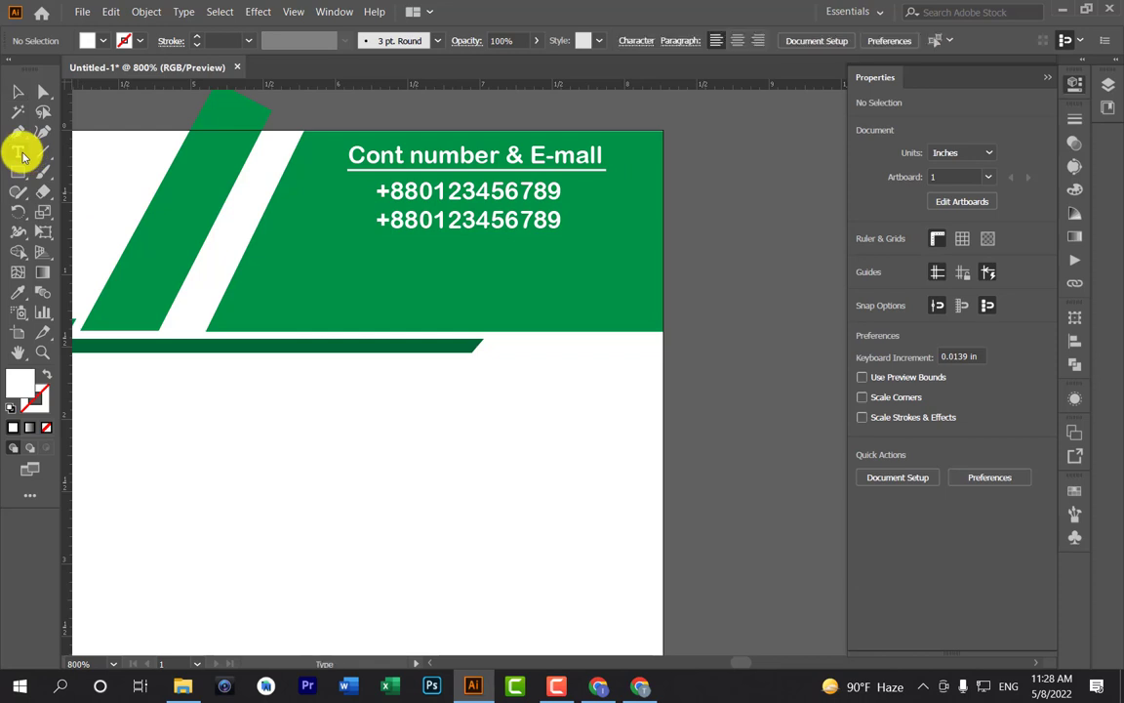
pyautogui.click(355, 279)
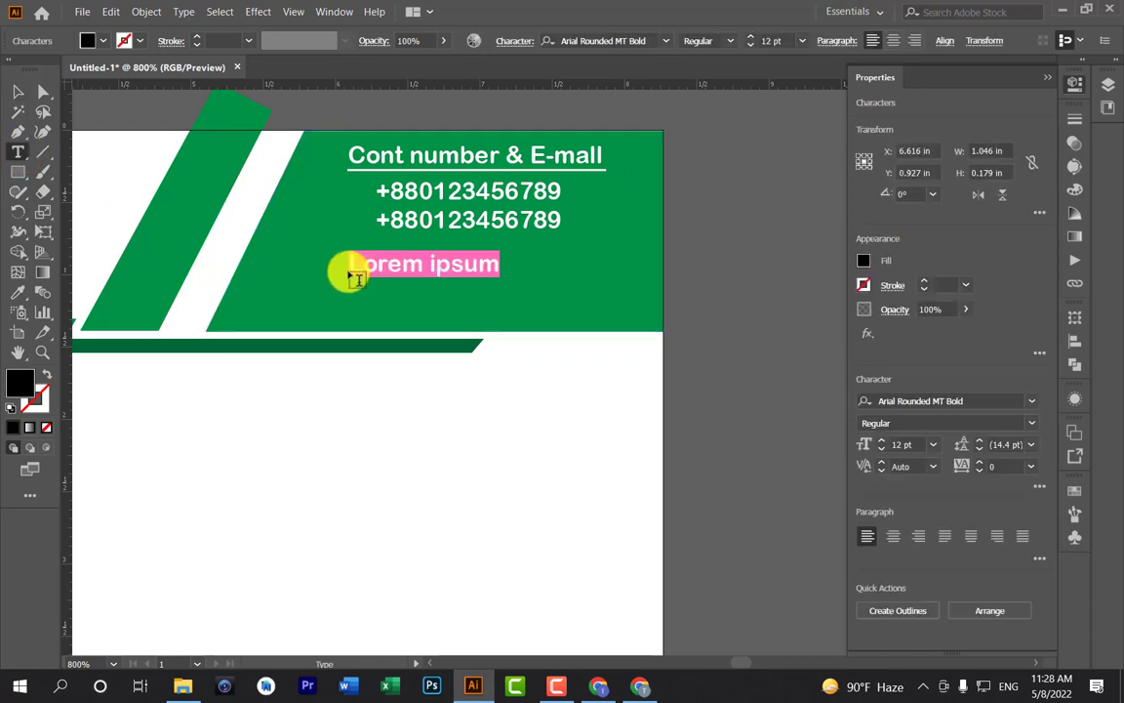
pyautogui.press('BackSpace')
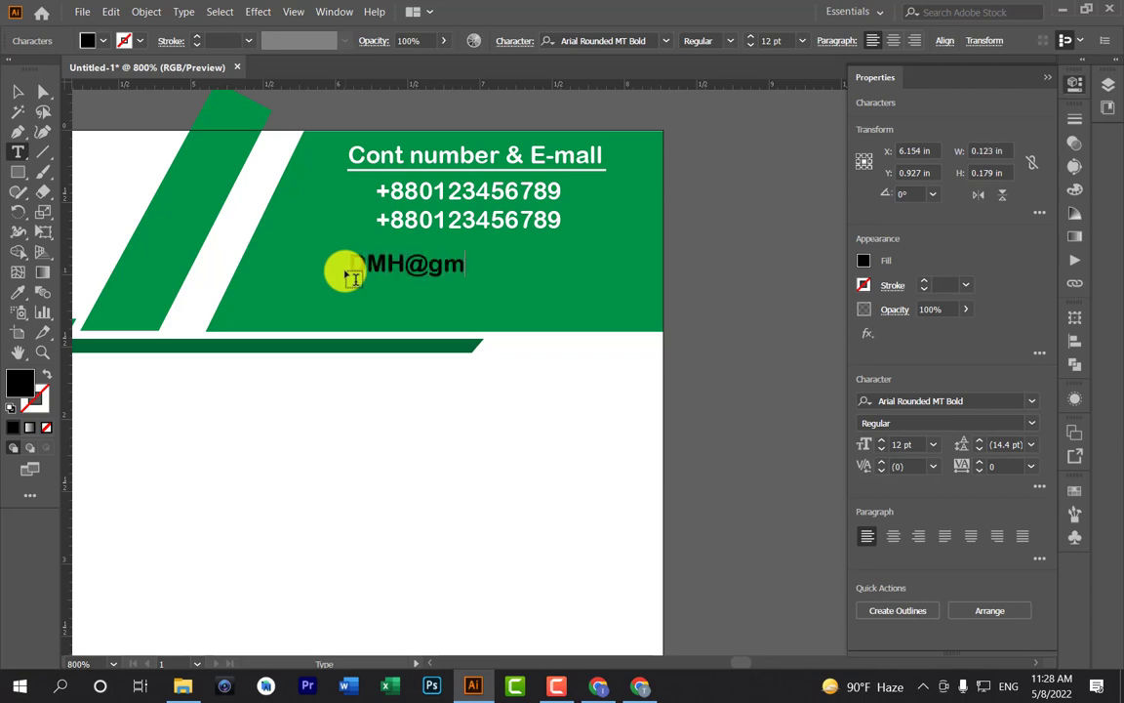
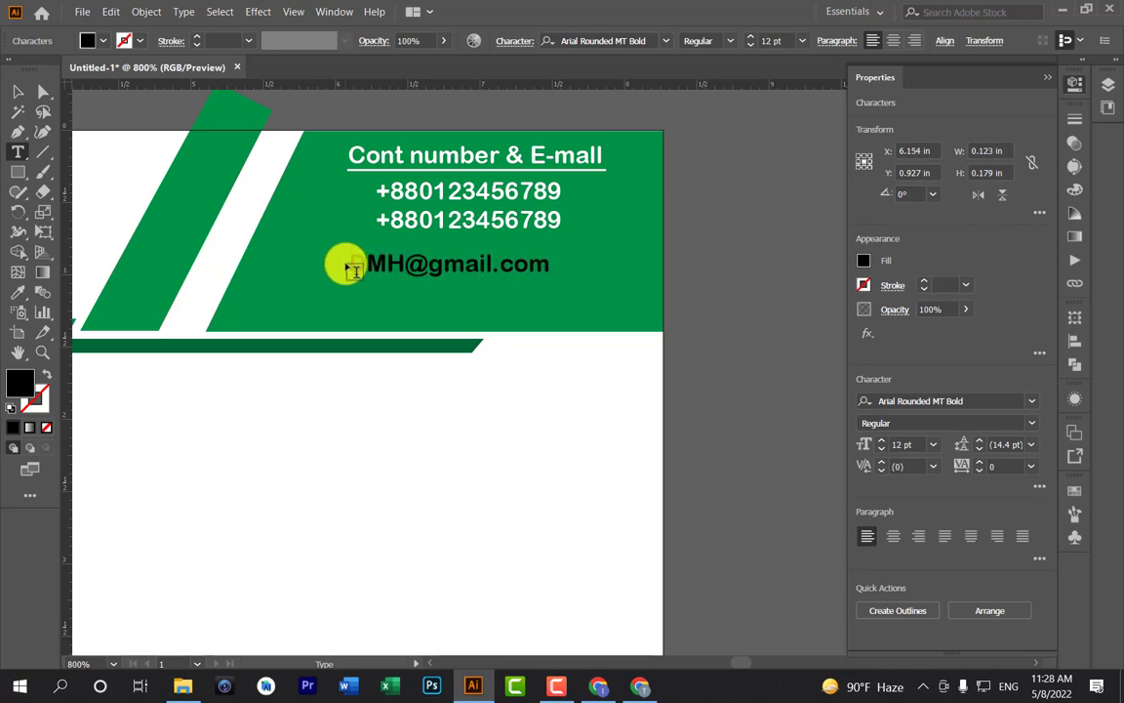
pyautogui.click(18, 91)
pyautogui.click(102, 40)
pyautogui.click(39, 72)
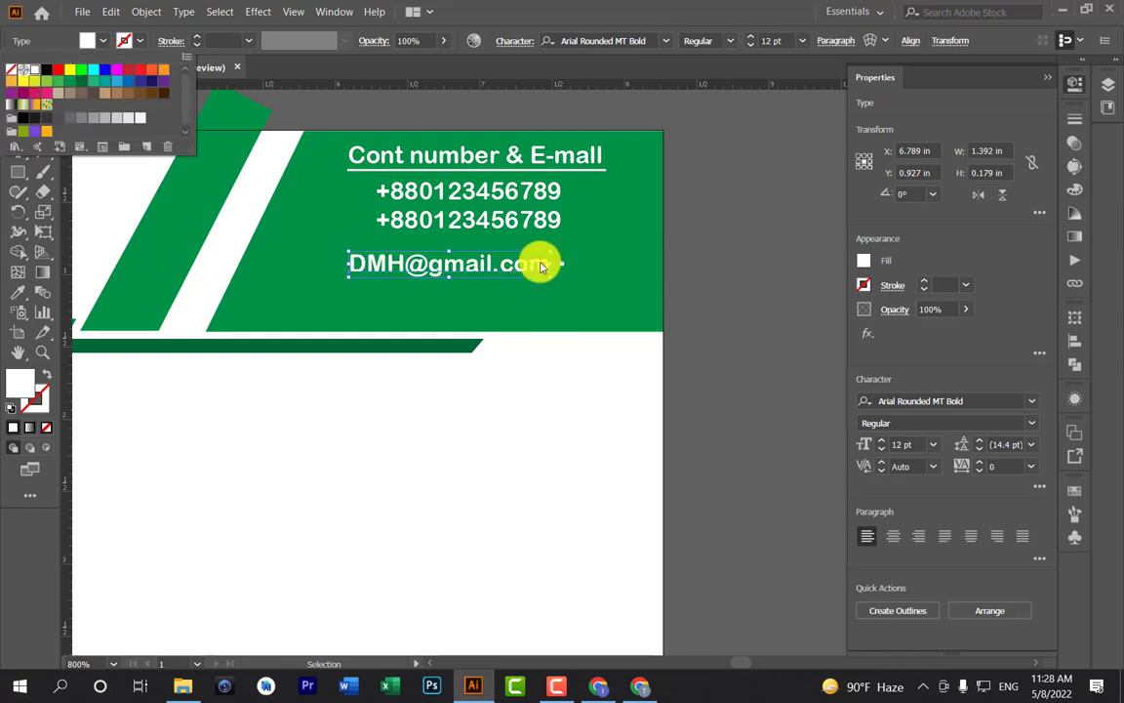
pyautogui.click(535, 268)
pyautogui.moveTo(552, 277); pyautogui.dragTo(537, 283)
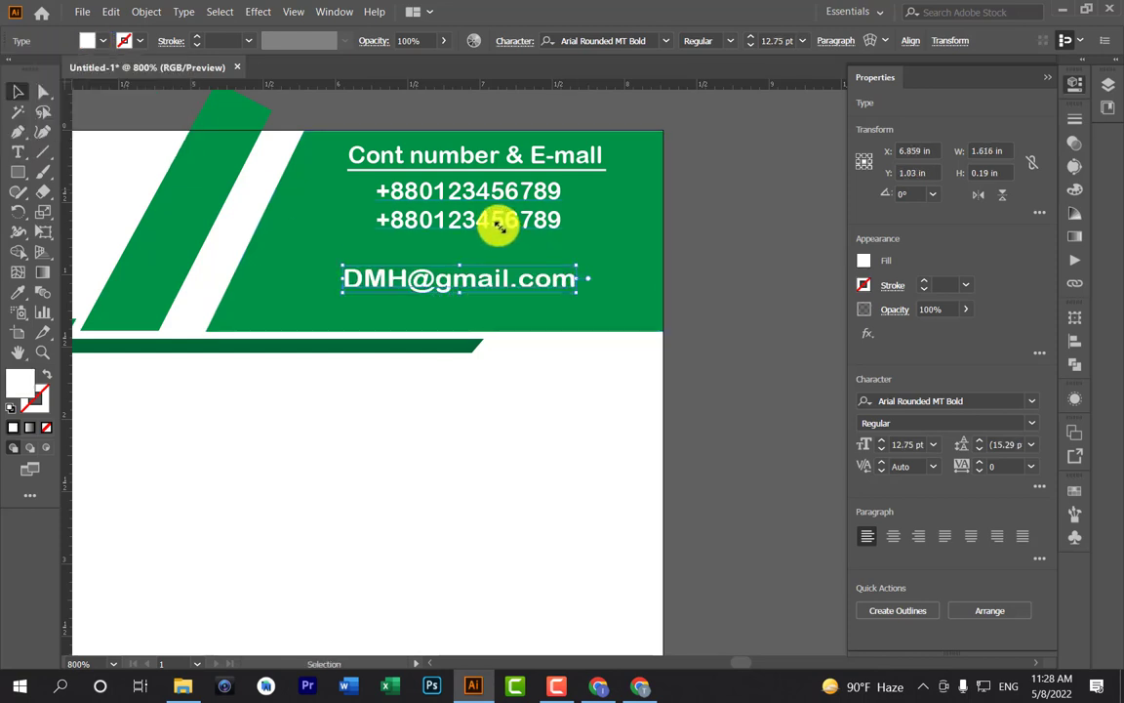
pyautogui.moveTo(497, 220); pyautogui.dragTo(492, 244)
# Move the heading and underline lower and centre the e-mail line under the numbers
pyautogui.click(484, 171)
pyautogui.moveTo(484, 170); pyautogui.dragTo(471, 192)
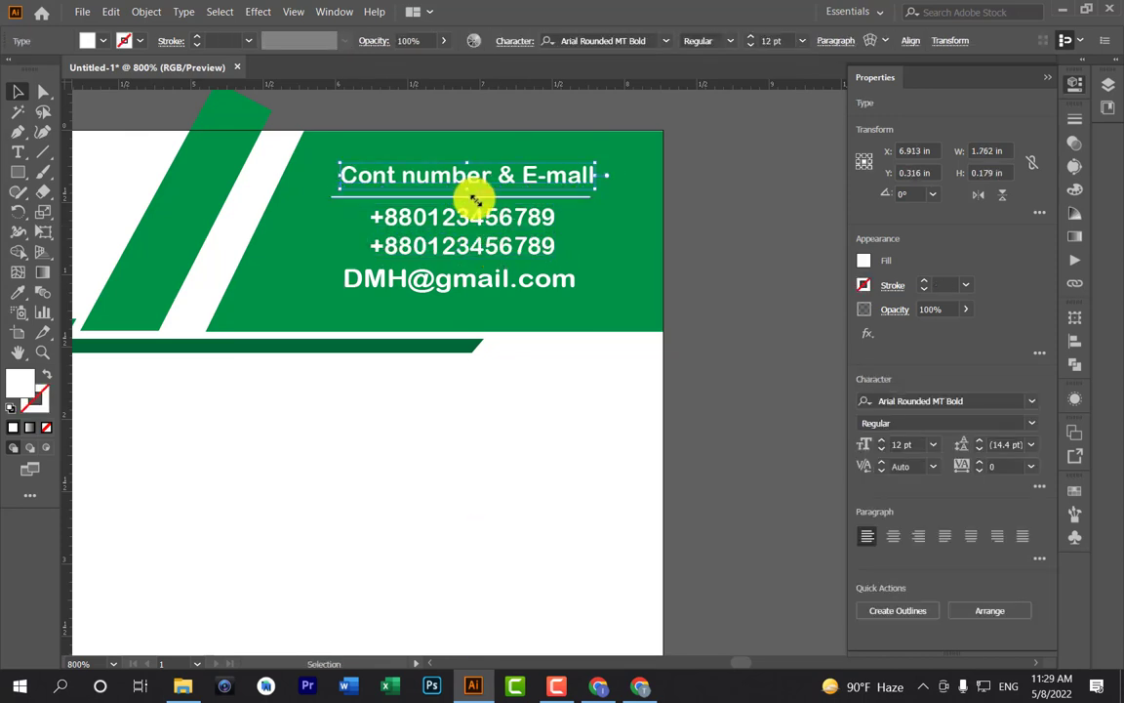
pyautogui.click(768, 302)
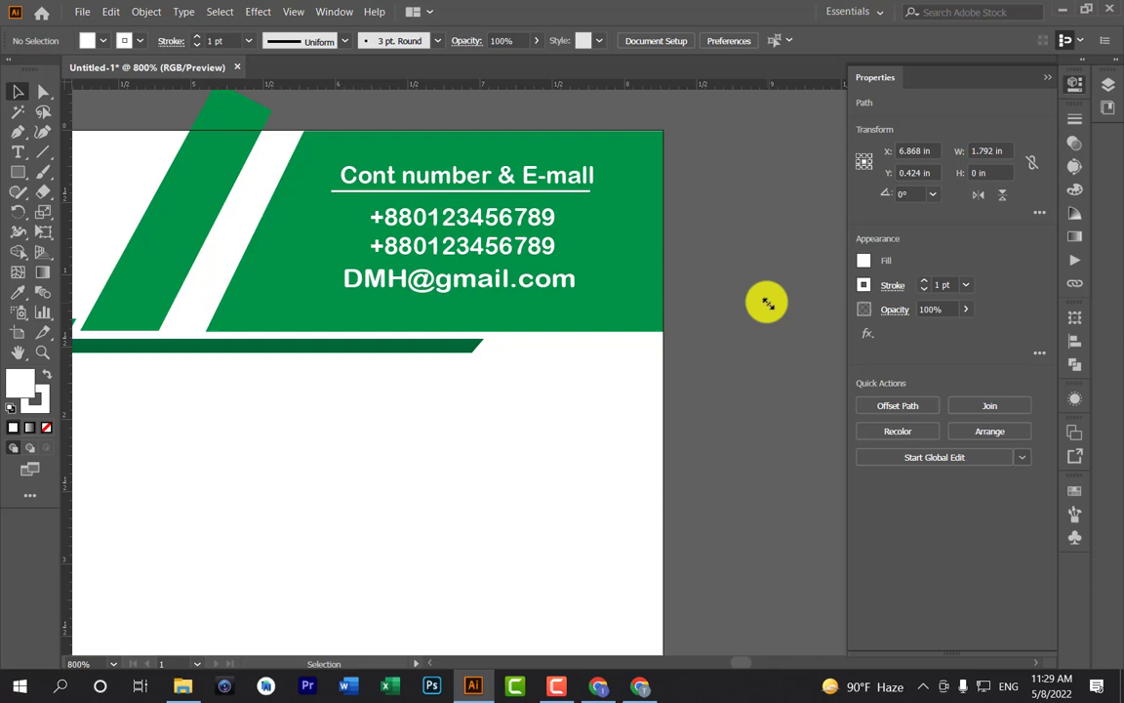
pyautogui.click(570, 191)
pyautogui.click(727, 231)
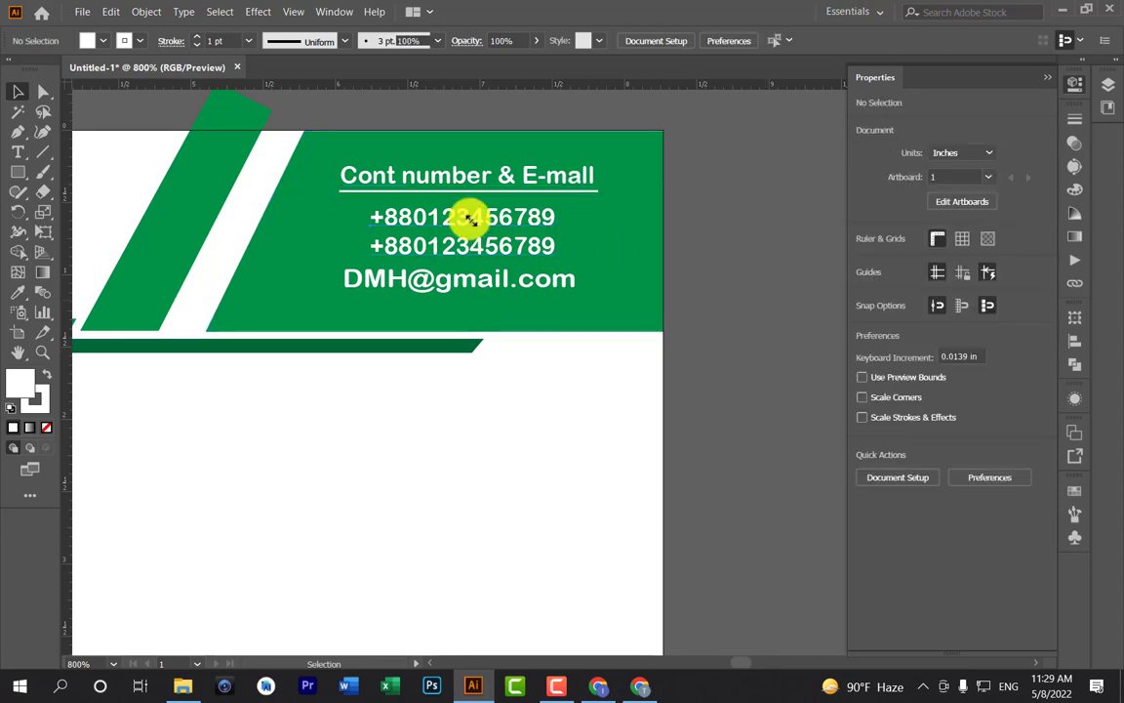
pyautogui.click(468, 219)
pyautogui.moveTo(492, 276); pyautogui.dragTo(494, 279)
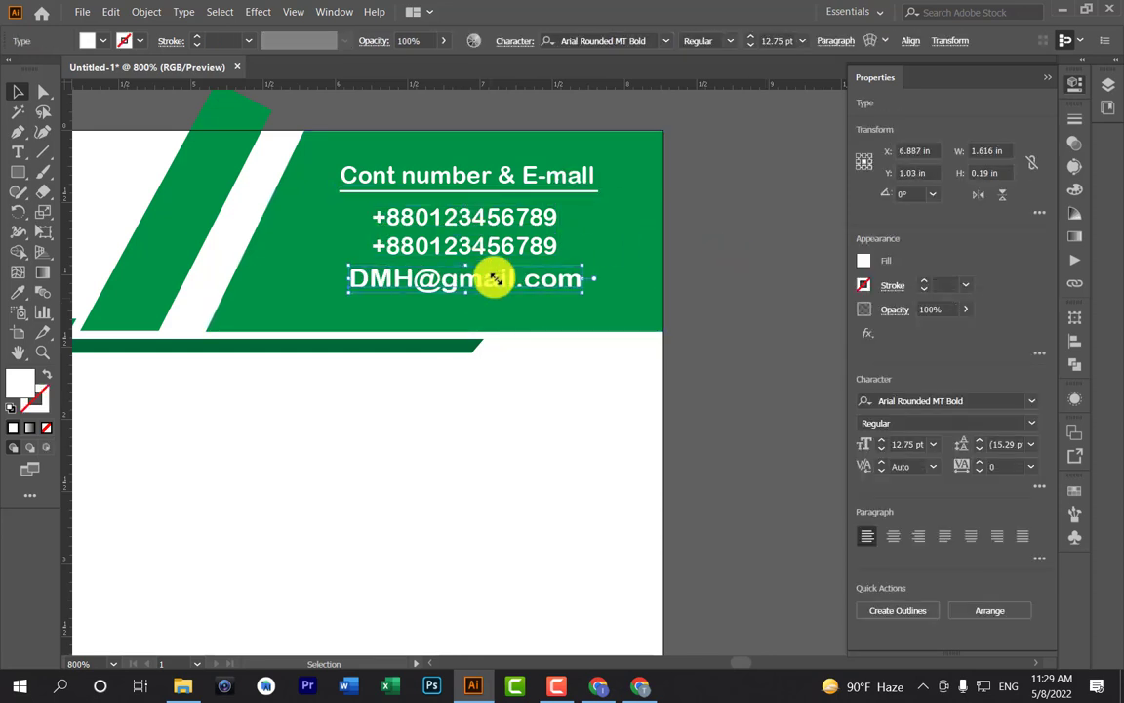
pyautogui.click(745, 298)
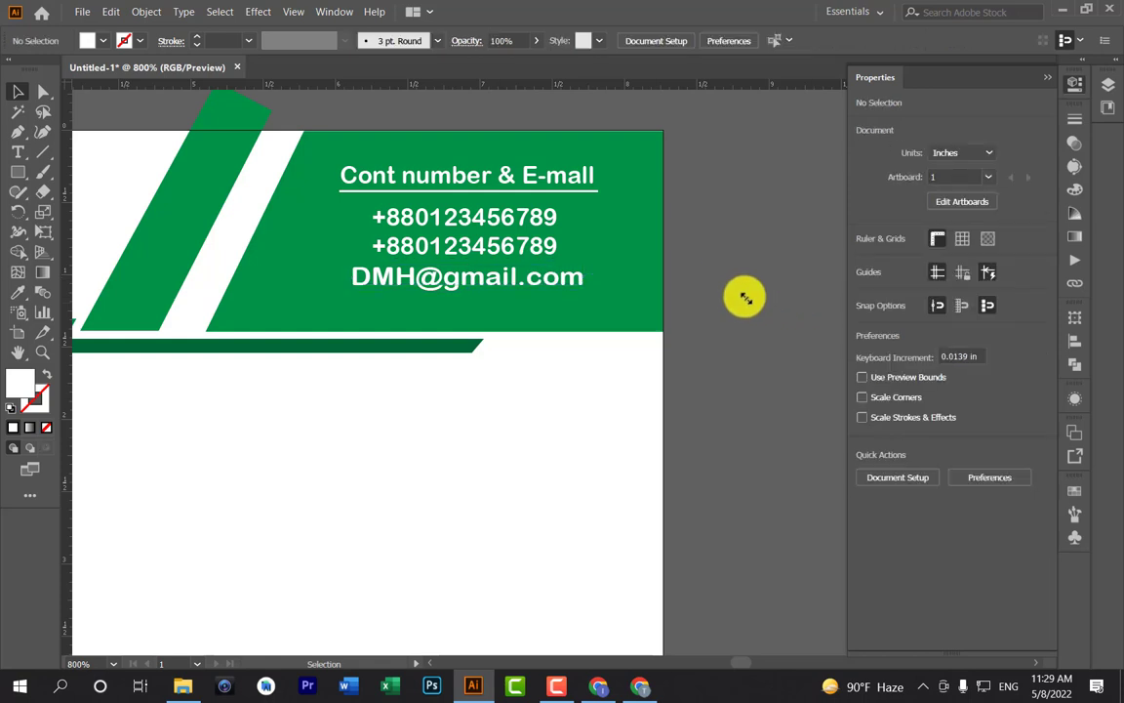
pyautogui.hotkey('ctrl', '-')
pyautogui.hotkey('ctrl', '-')
pyautogui.scroll(-2, 724, 308)
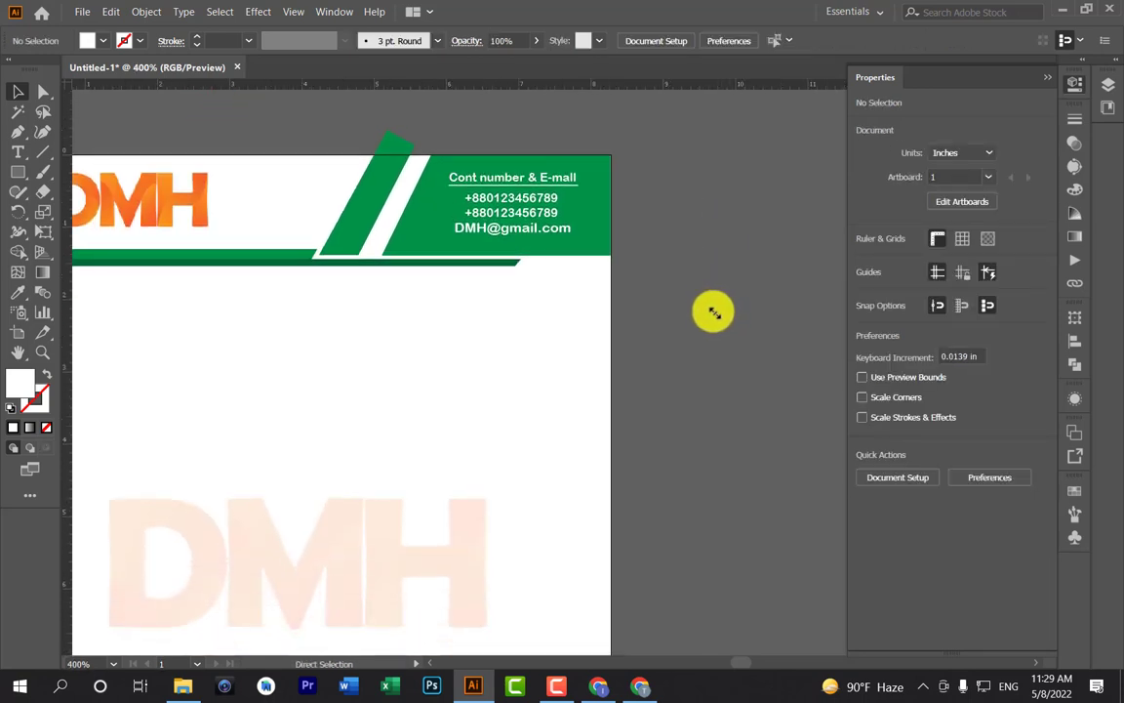
pyautogui.hotkey('ctrl', '-')
pyautogui.hotkey('ctrl', '-')
pyautogui.scroll(-3, 647, 313)
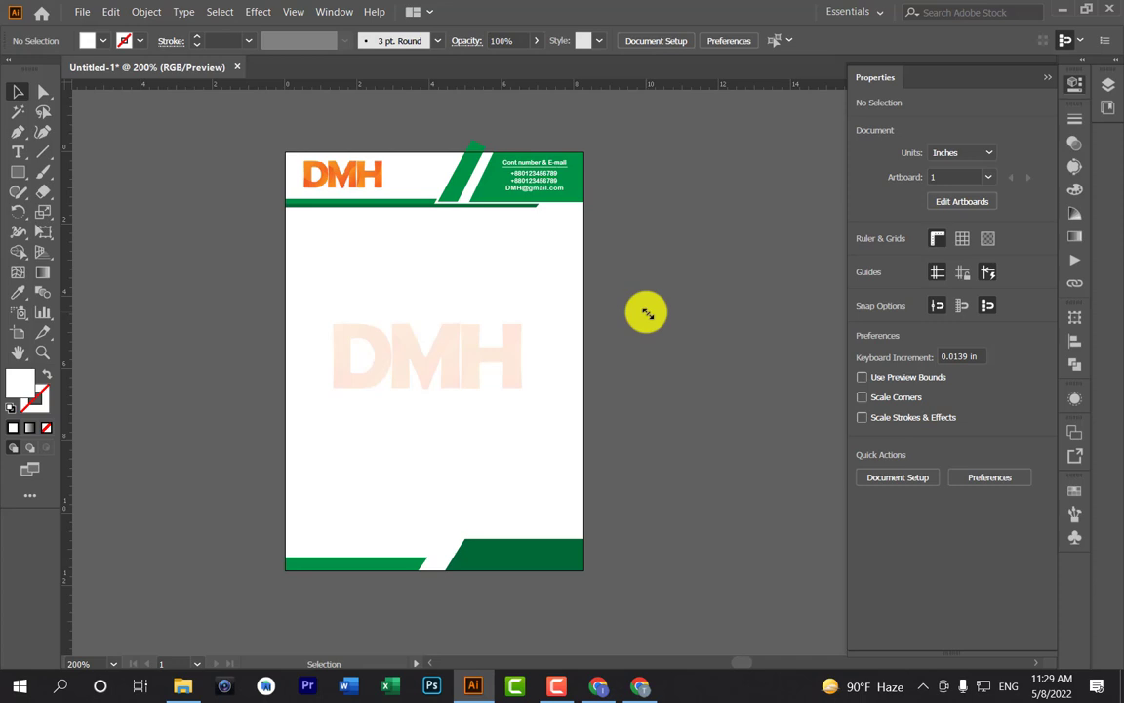
pyautogui.hotkey('ctrl', '+')
pyautogui.hotkey('ctrl', '+')
pyautogui.hotkey('ctrl', '+')
pyautogui.scroll(5, 645, 343)
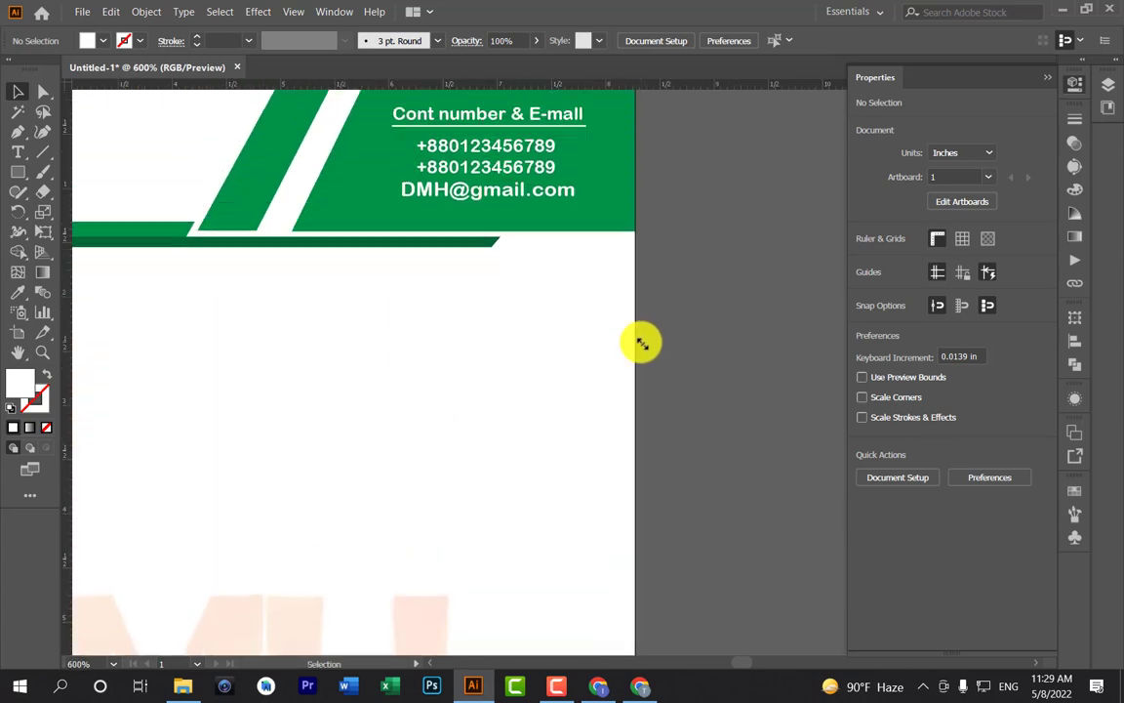
# Switch the phone numbers and e-mail text to Acumin Variable Concept
pyautogui.click(514, 210)
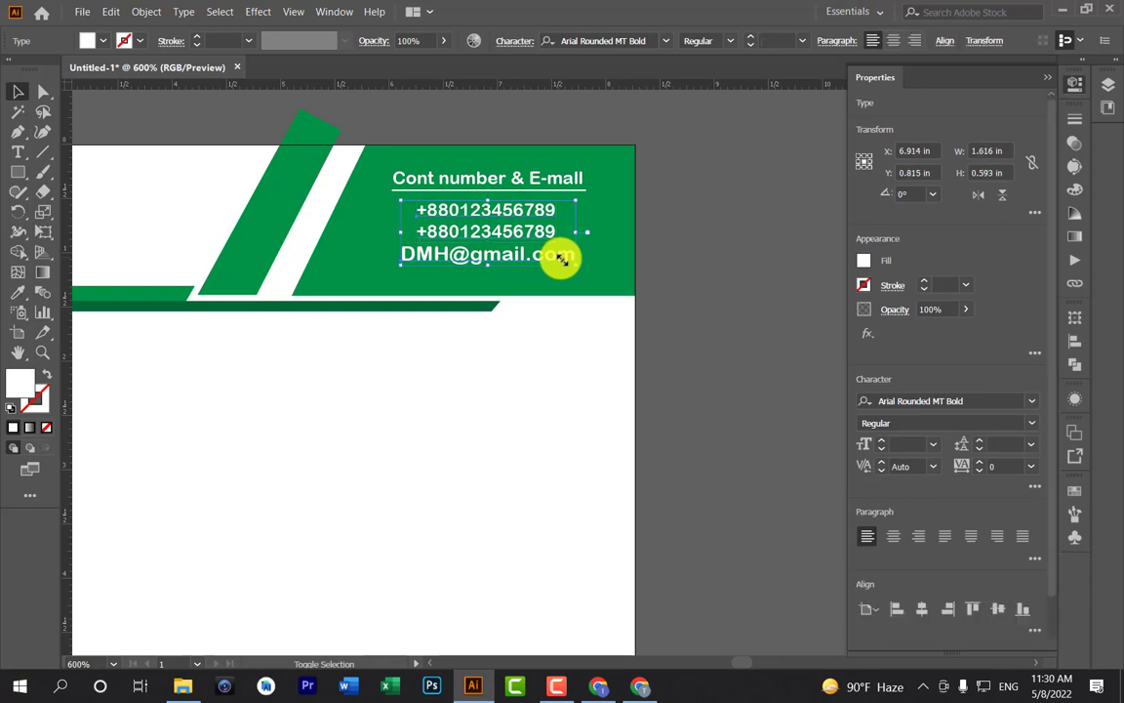
pyautogui.click(1032, 402)
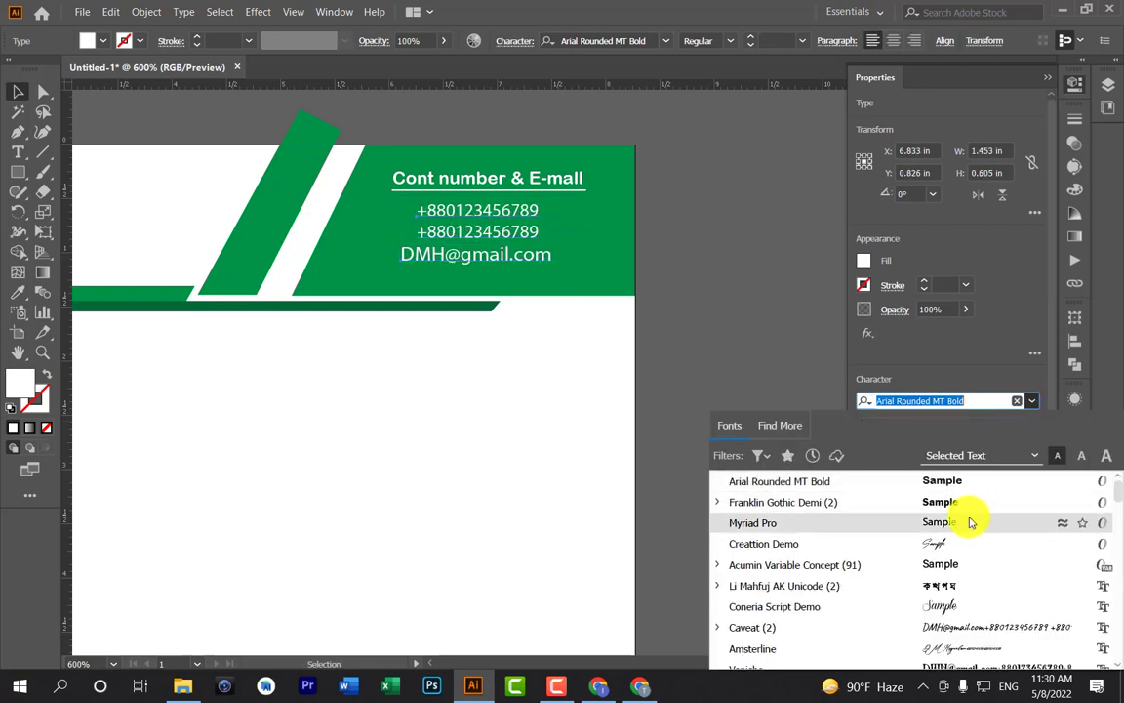
pyautogui.click(961, 566)
pyautogui.click(760, 468)
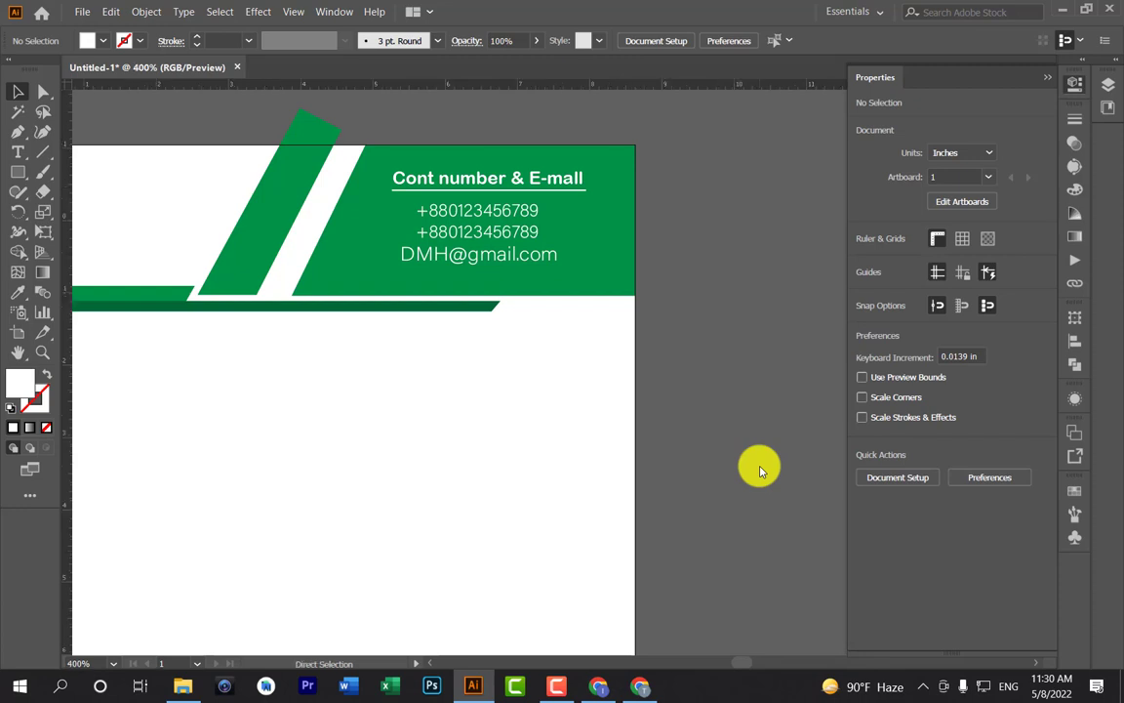
pyautogui.hotkey('ctrl', '-')
pyautogui.hotkey('ctrl', '-')
pyautogui.hotkey('ctrl', '-')
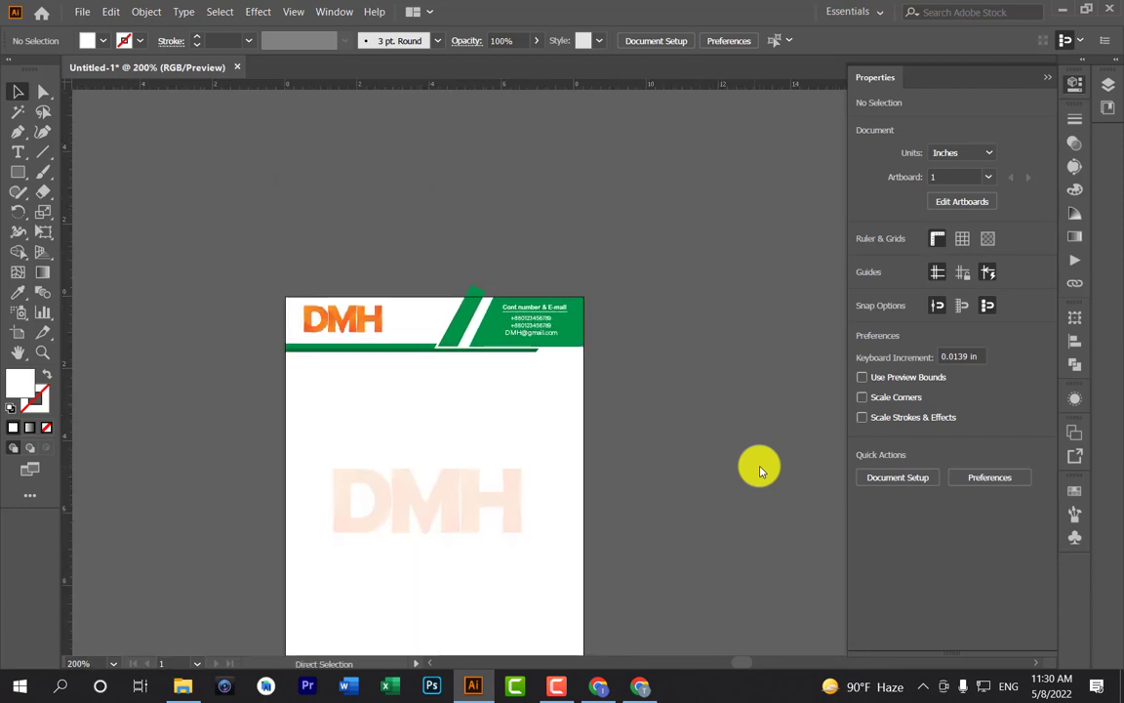
pyautogui.scroll(-2, 708, 441)
pyautogui.scroll(-3, 693, 409)
pyautogui.scroll(-3, 693, 410)
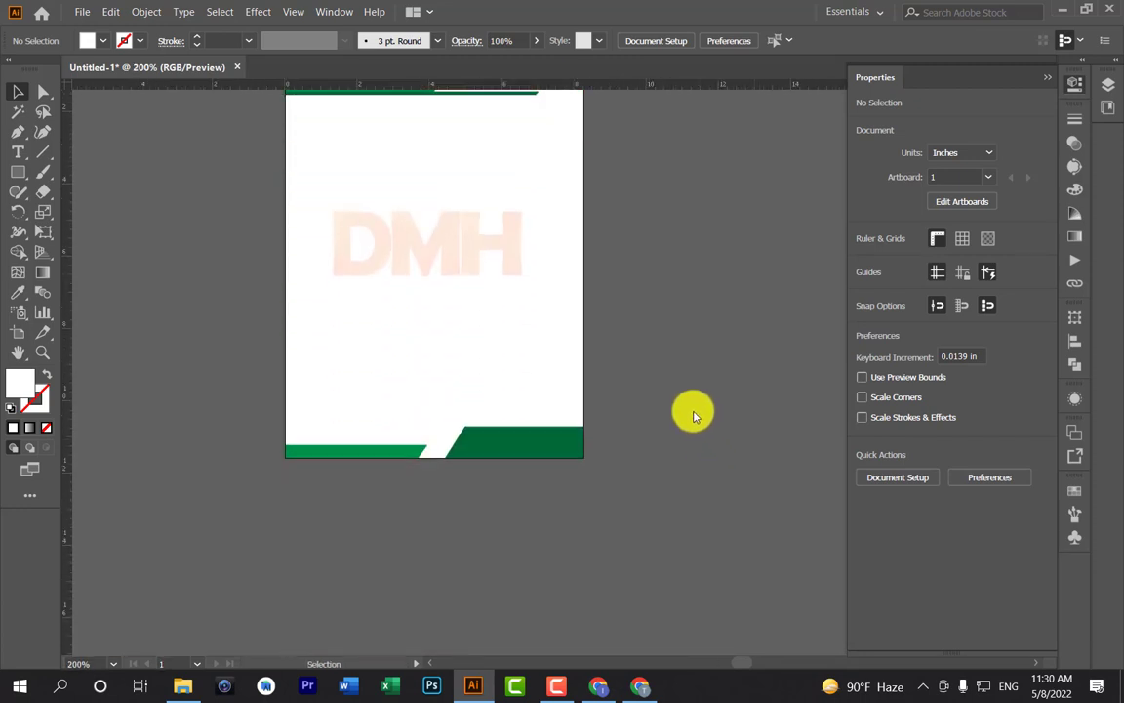
pyautogui.scroll(-2, 692, 410)
pyautogui.hotkey('ctrl', '=')
pyautogui.hotkey('ctrl', '=')
pyautogui.hotkey('ctrl', '=')
pyautogui.hotkey('ctrl', '=')
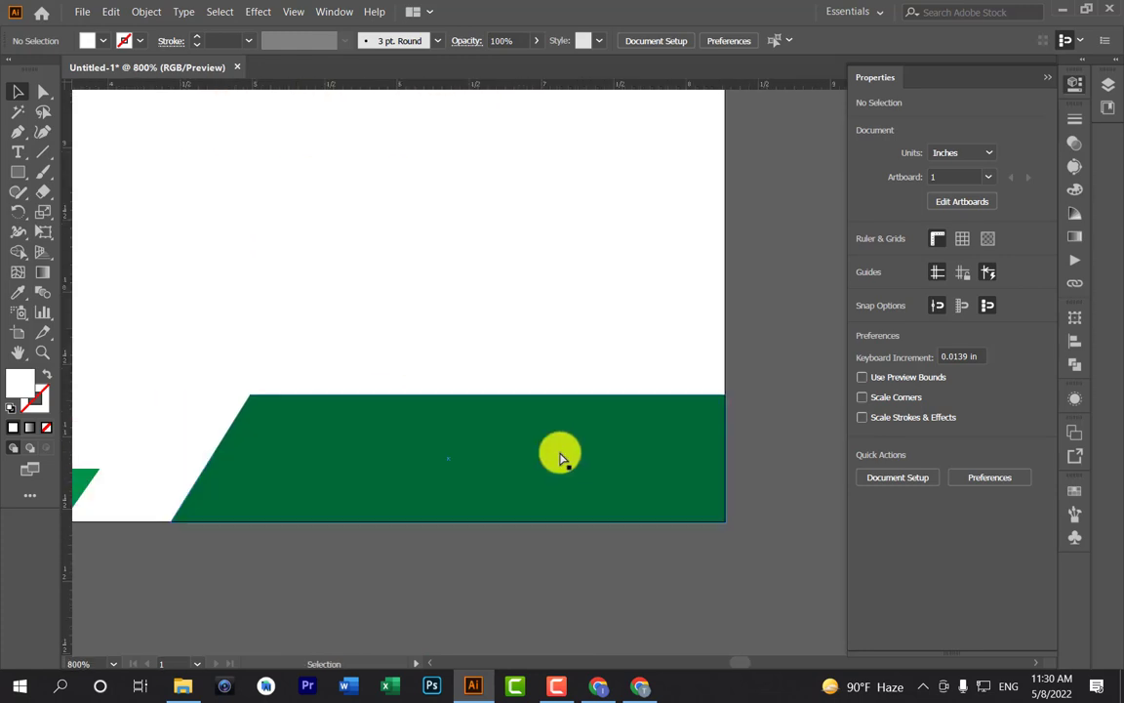
# Type the footer address on the bottom green band in white Li Mahfuj AK Unicode
pyautogui.click(17, 151)
pyautogui.click(377, 461)
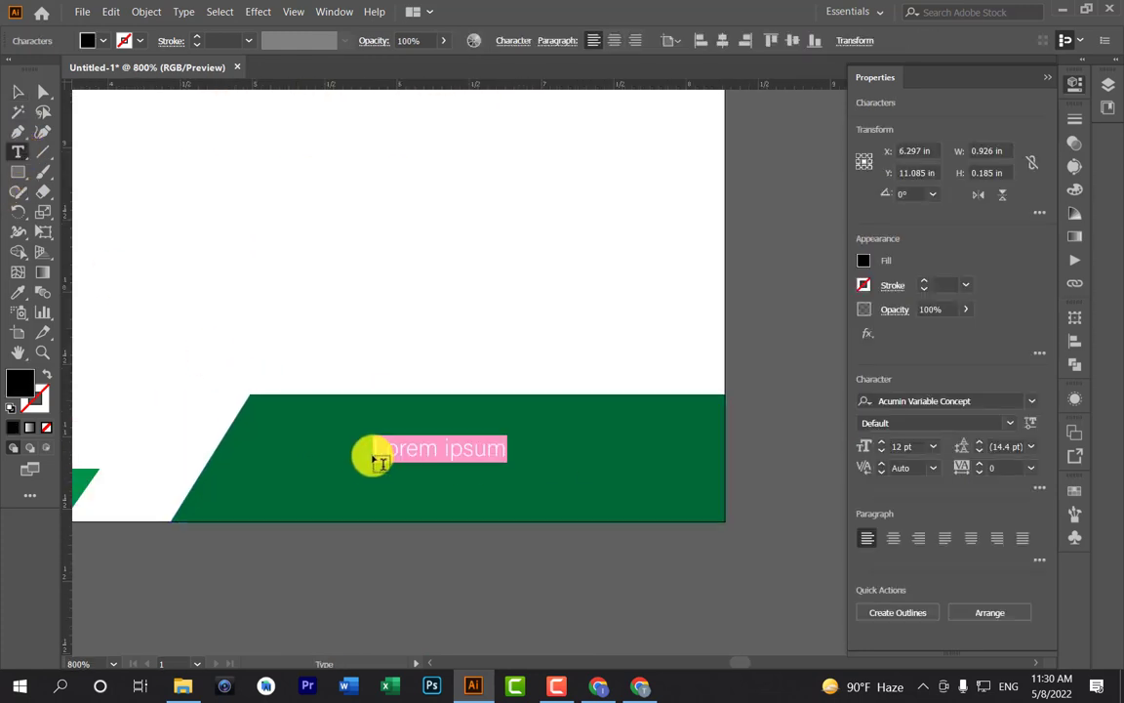
pyautogui.write('W')
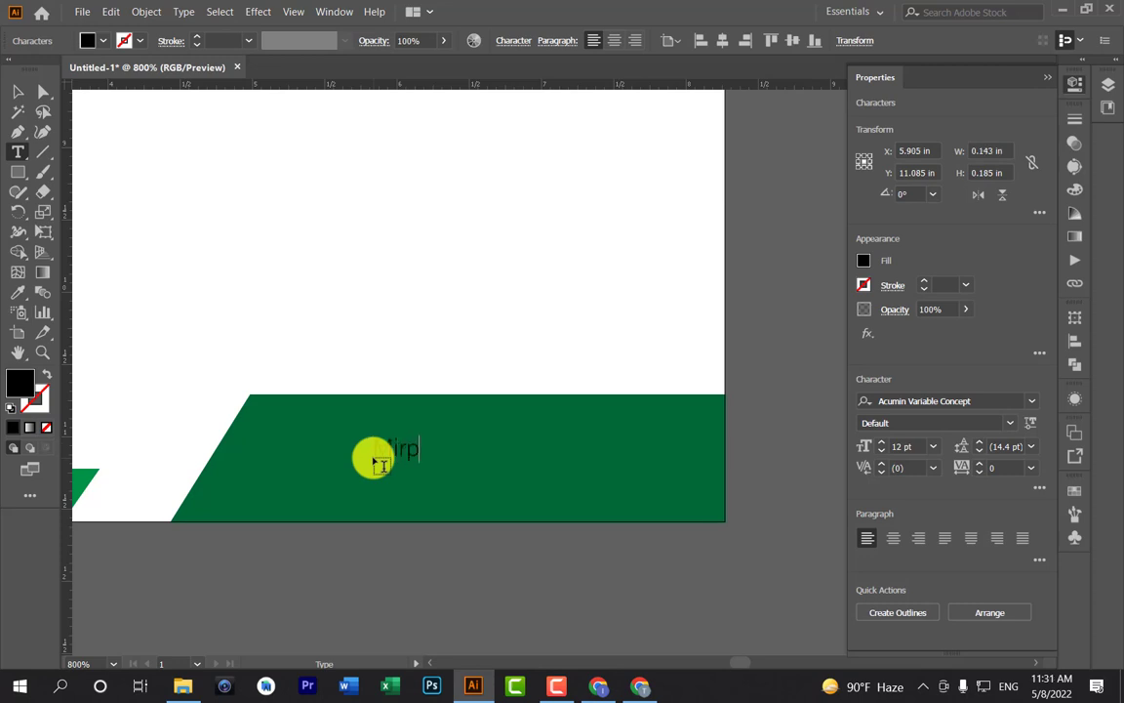
pyautogui.write('ur,Dhaka,')
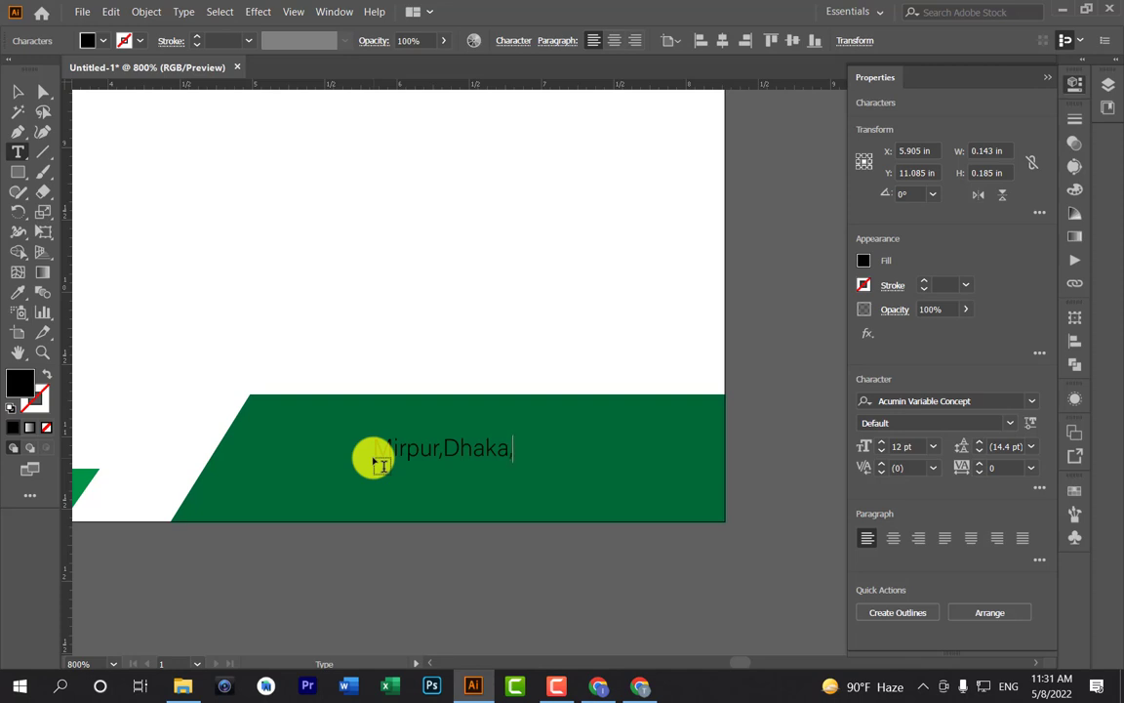
pyautogui.write('ngladesh')
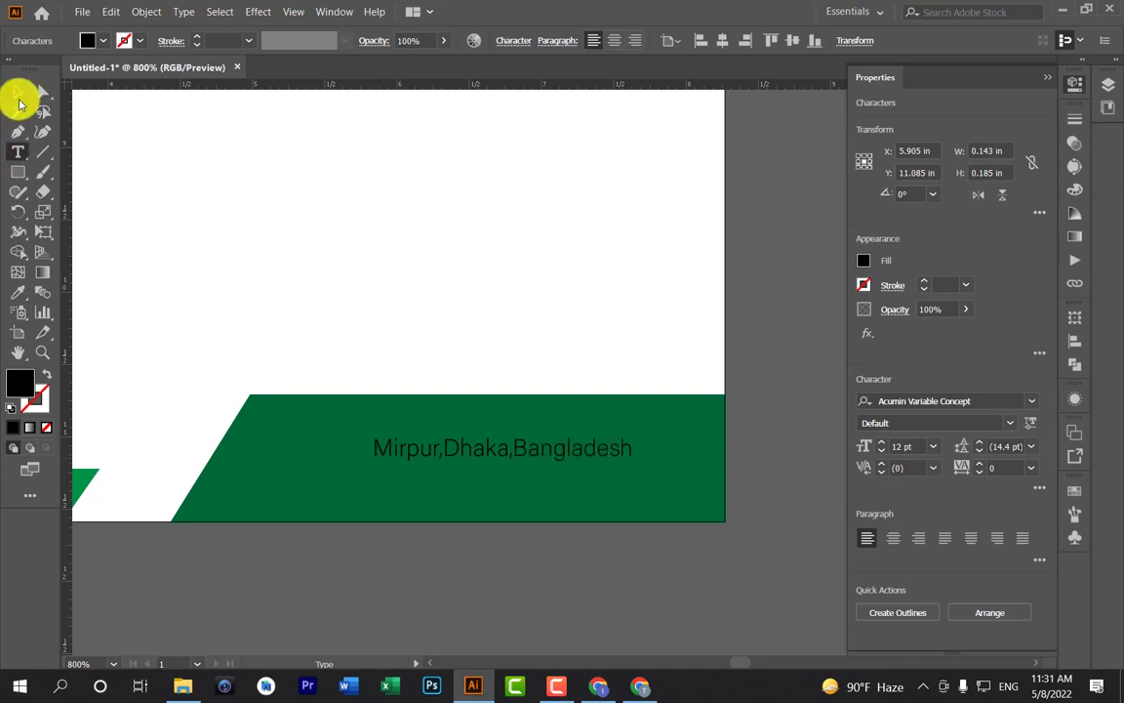
pyautogui.click(18, 93)
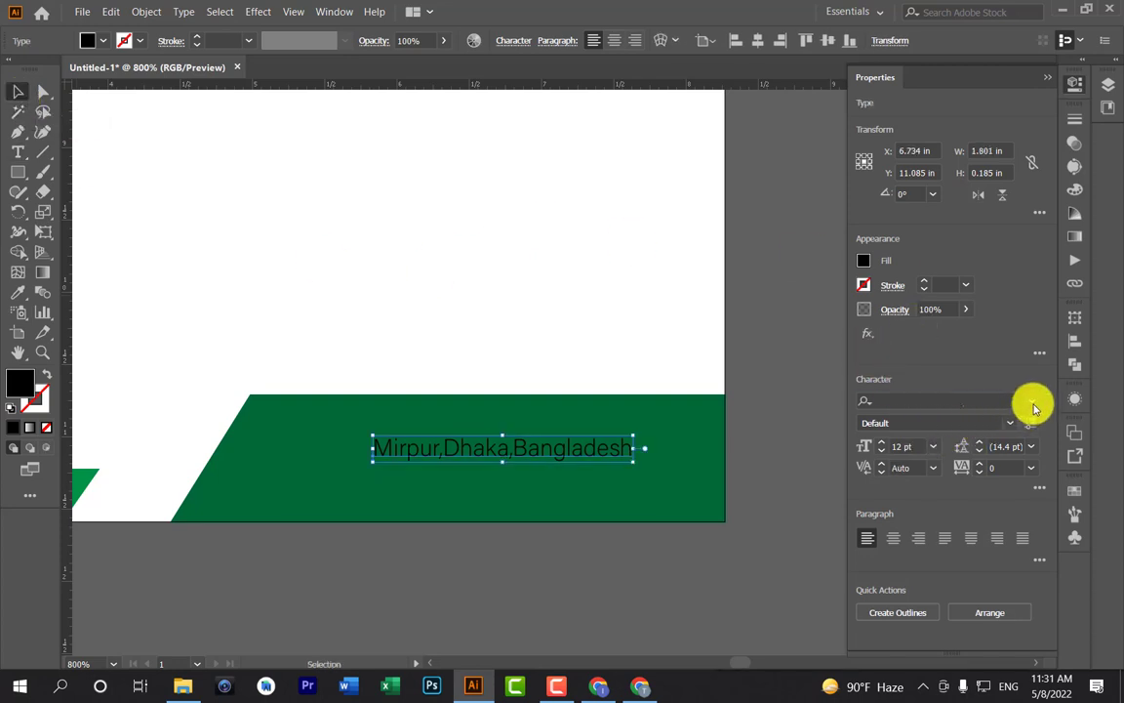
pyautogui.click(1030, 401)
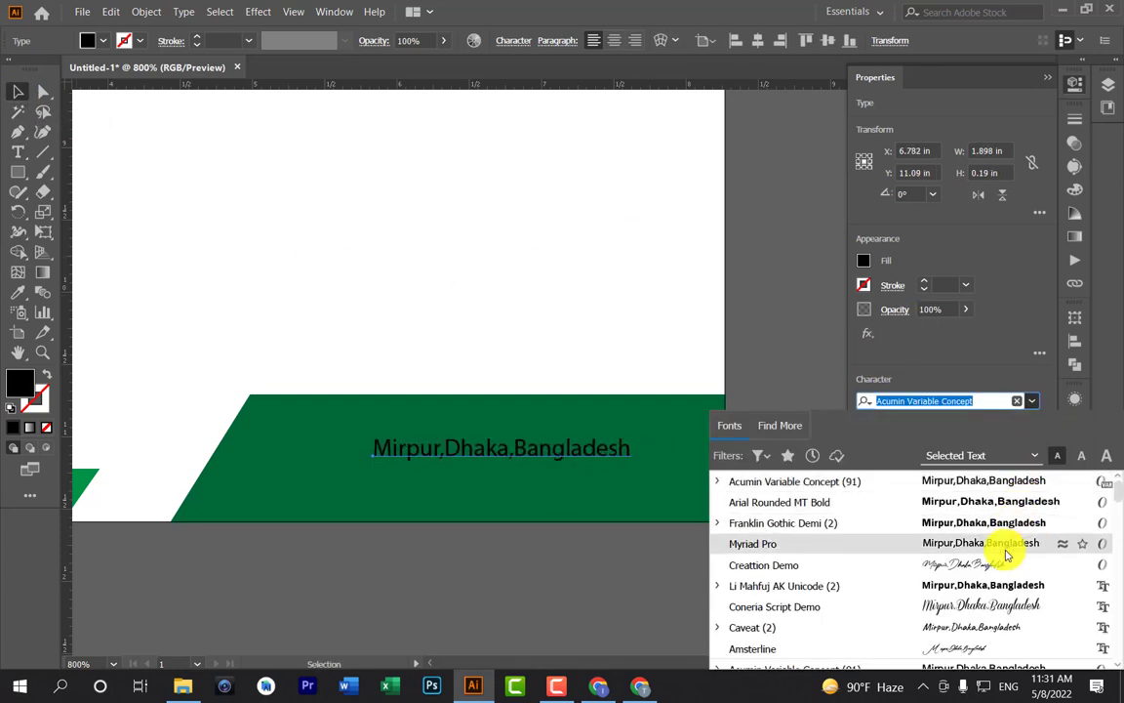
pyautogui.click(1004, 585)
pyautogui.click(103, 40)
pyautogui.click(38, 74)
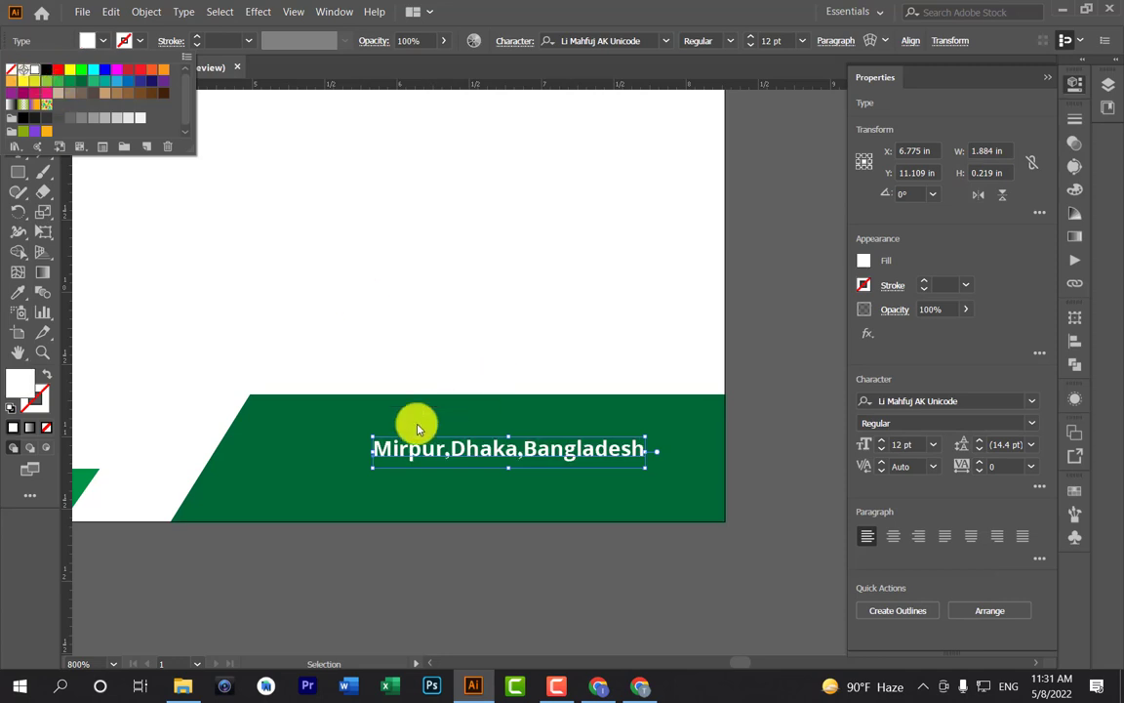
# Split the address onto two lines, enlarge it to 18.67 pt and shift it right
pyautogui.doubleClick(522, 452)
pyautogui.press('Return')
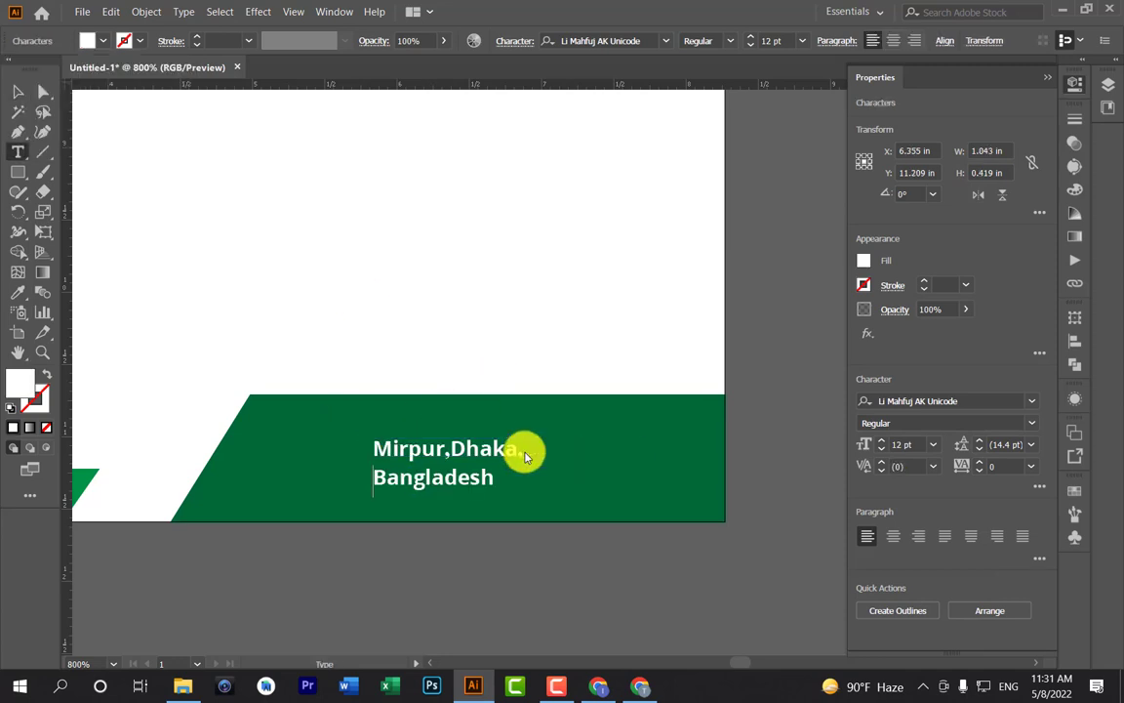
pyautogui.click(18, 91)
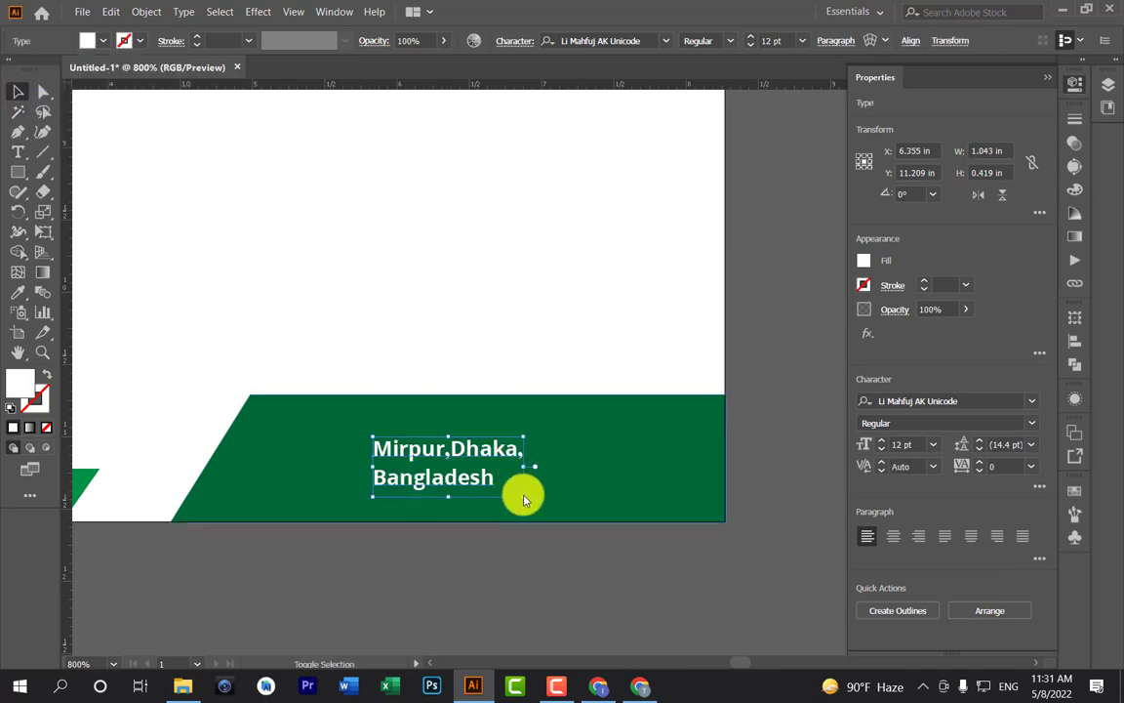
pyautogui.moveTo(523, 496); pyautogui.dragTo(566, 513)
pyautogui.moveTo(510, 444)
pyautogui.mouseDown()
pyautogui.moveTo(585, 440)
pyautogui.moveTo(548, 441)
pyautogui.mouseUp()
pyautogui.click(793, 442)
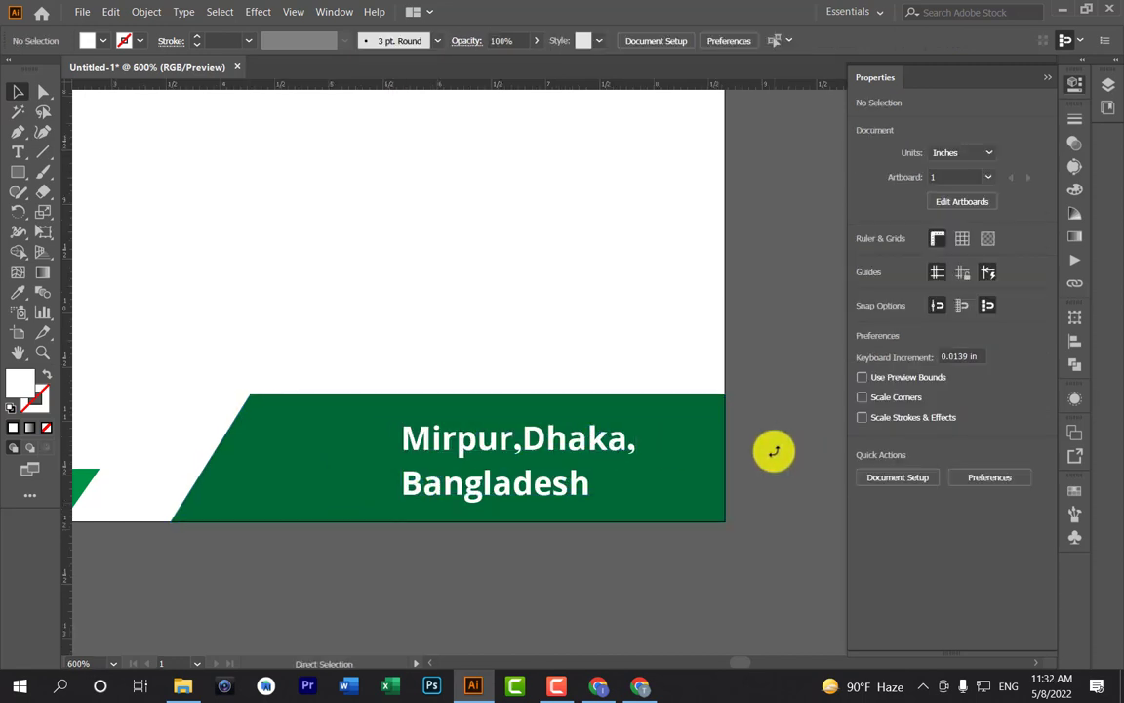
# Draw an artboard-sized rectangle and make it a clipping mask over all the artwork
pyautogui.hotkey('ctrl', '-')
pyautogui.hotkey('ctrl', '-')
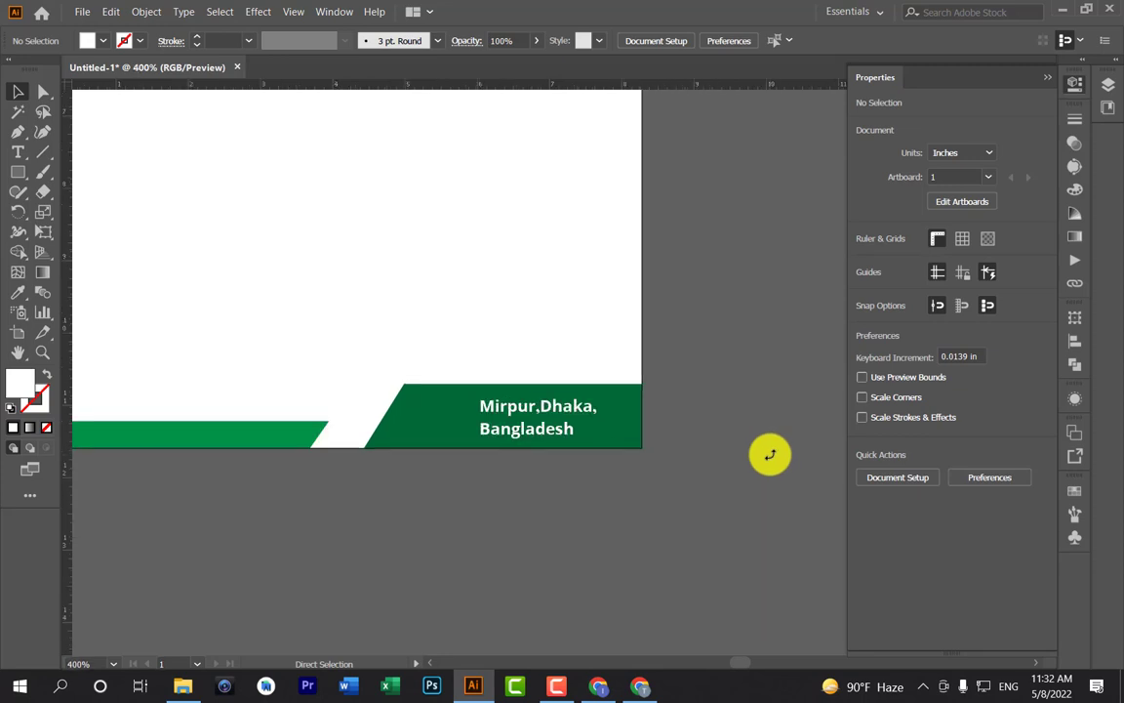
pyautogui.hotkey('ctrl', '-')
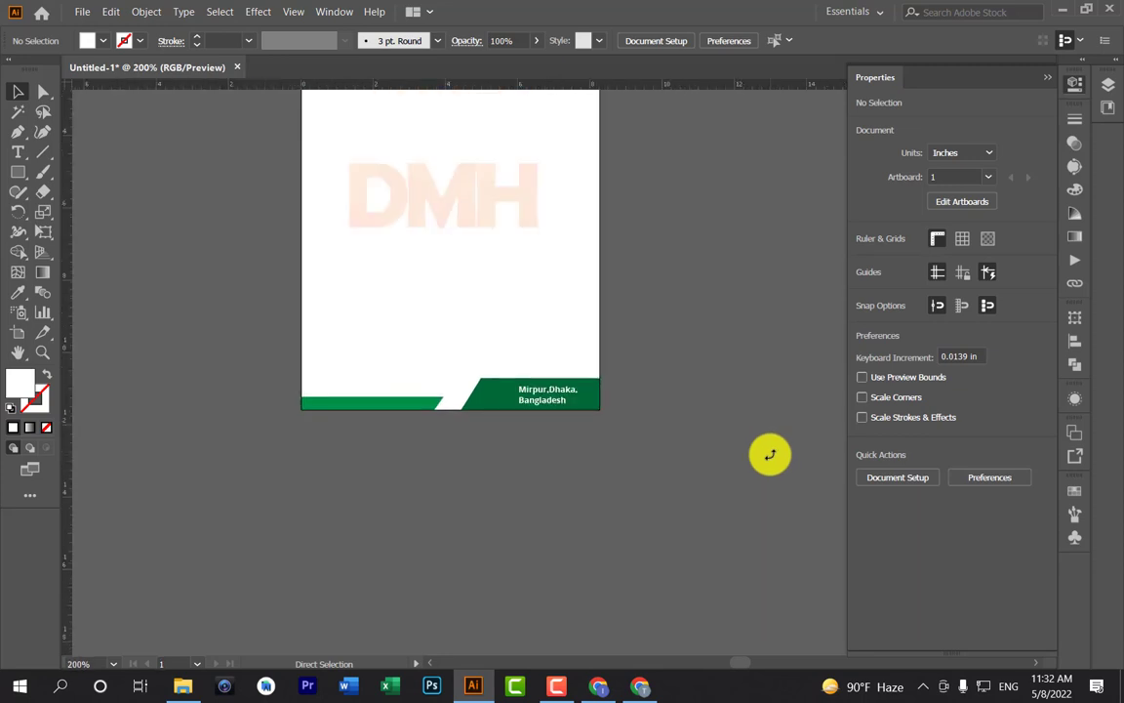
pyautogui.scroll(3, 767, 454)
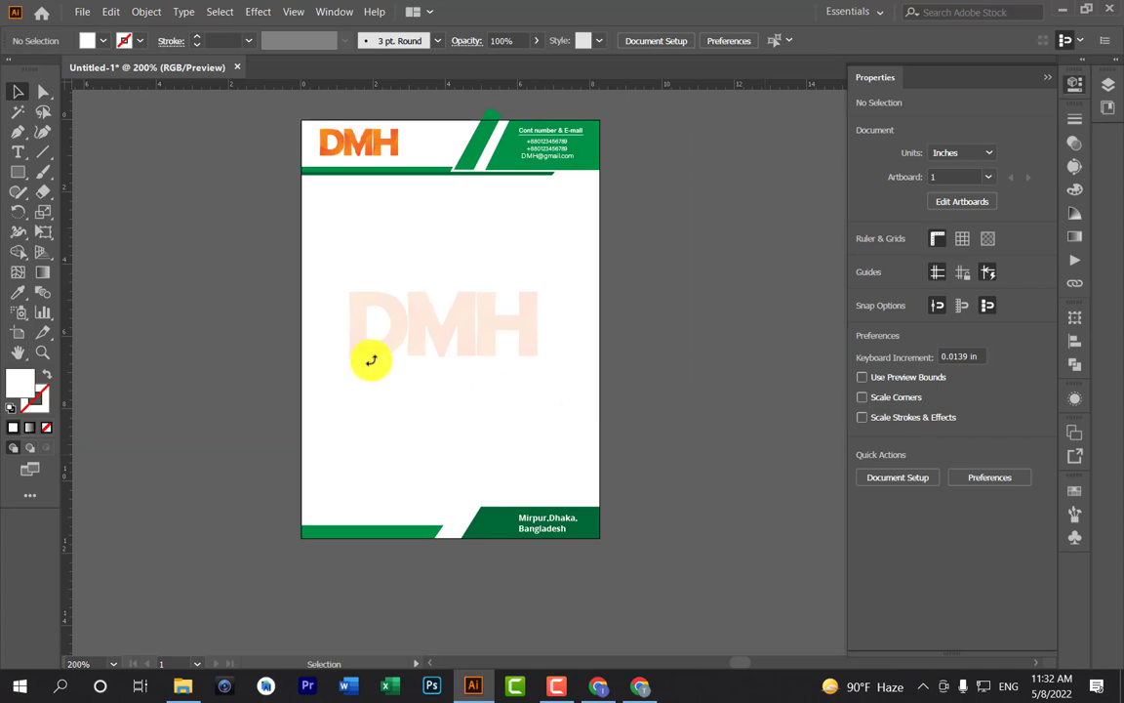
pyautogui.click(18, 171)
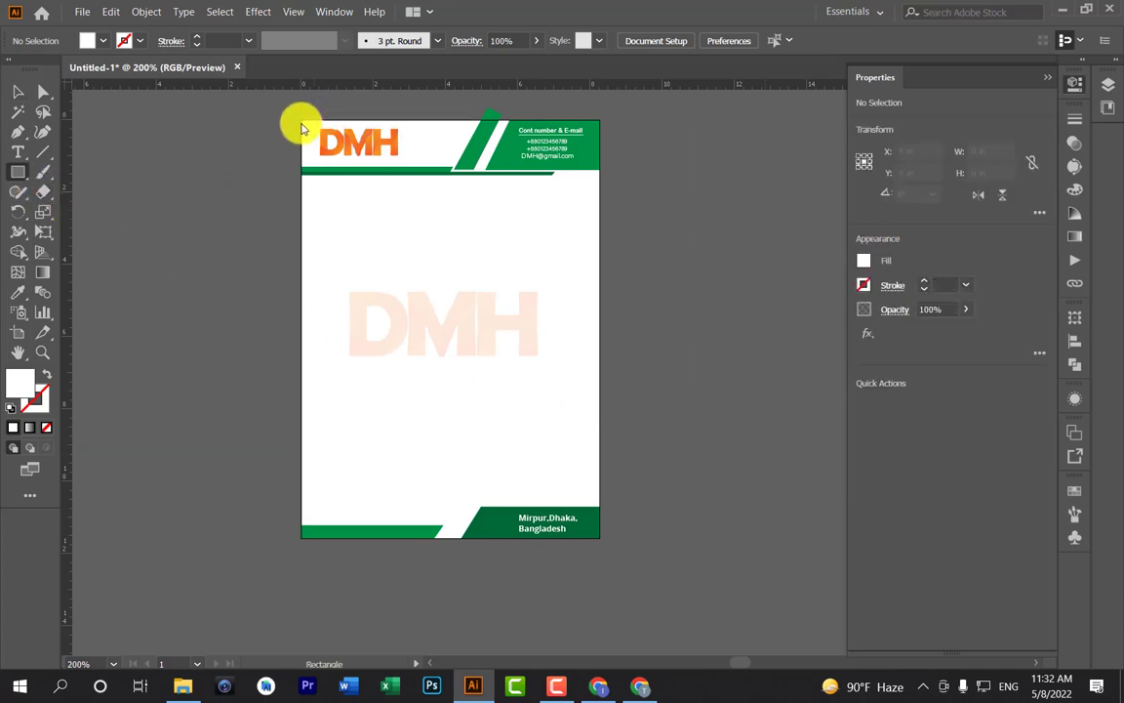
pyautogui.moveTo(300, 125); pyautogui.dragTo(601, 539)
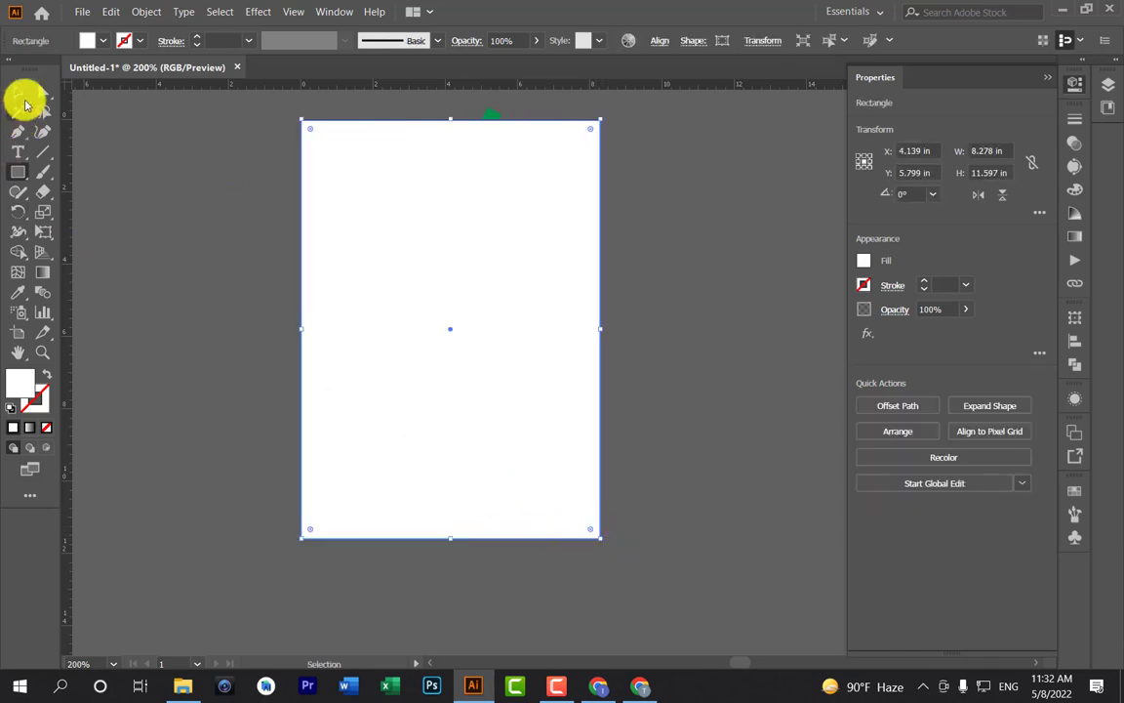
pyautogui.click(17, 92)
pyautogui.moveTo(233, 121)
pyautogui.mouseDown()
pyautogui.moveTo(613, 274)
pyautogui.moveTo(636, 532)
pyautogui.mouseUp()
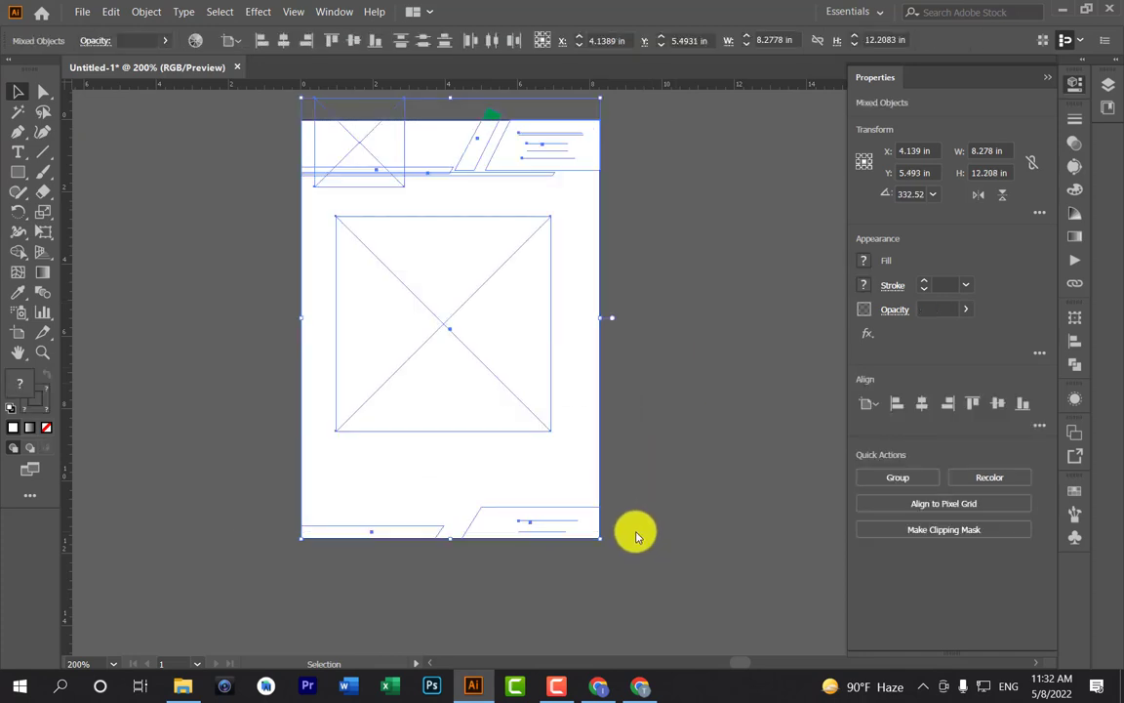
pyautogui.rightClick(448, 342)
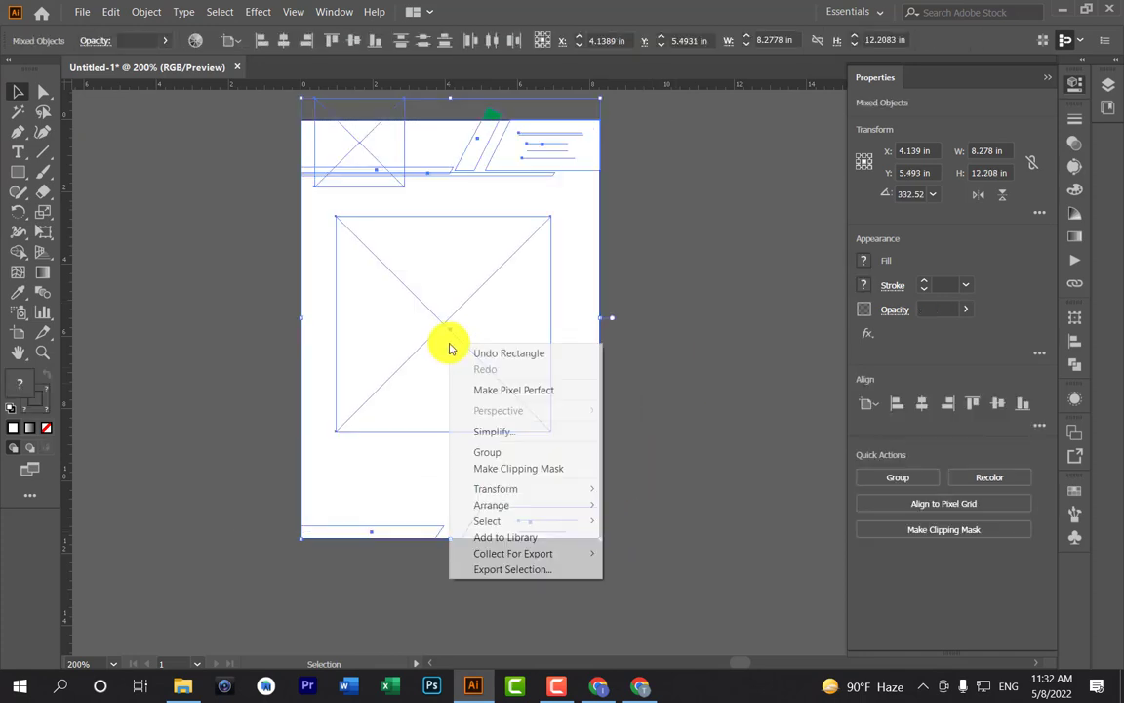
pyautogui.click(522, 468)
pyautogui.click(698, 453)
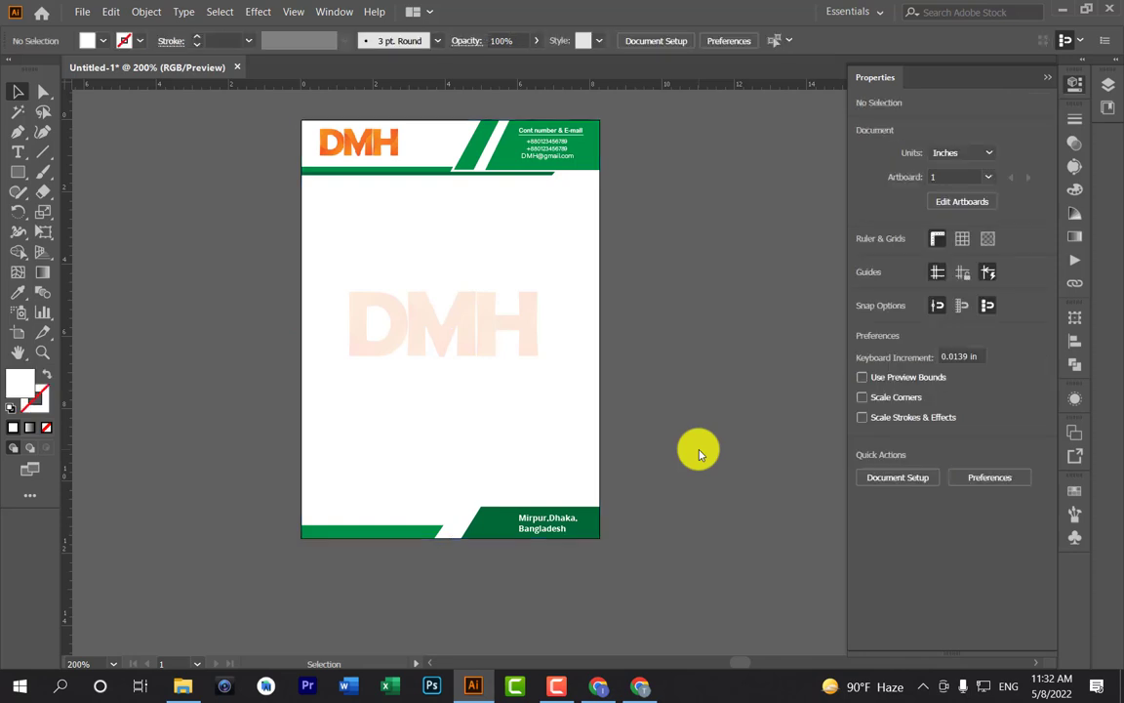
# Draw an artboard-sized rectangle filled very light grey and send it to the back
pyautogui.click(18, 171)
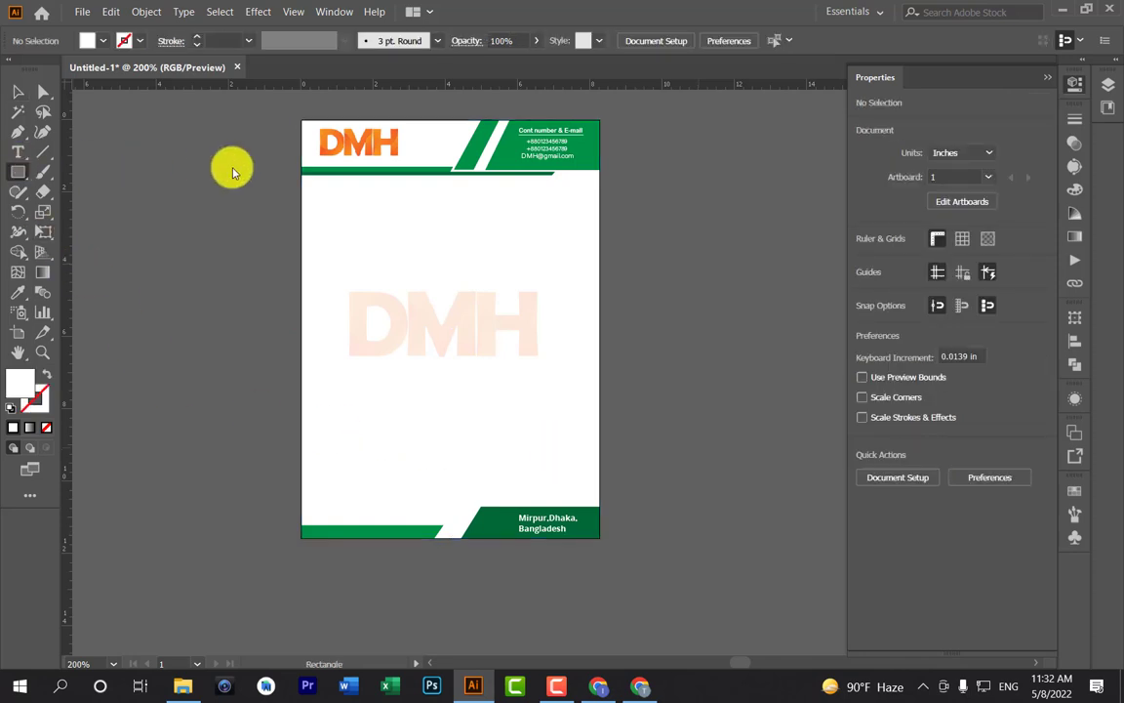
pyautogui.moveTo(302, 121)
pyautogui.mouseDown()
pyautogui.moveTo(571, 539)
pyautogui.moveTo(600, 544)
pyautogui.mouseUp()
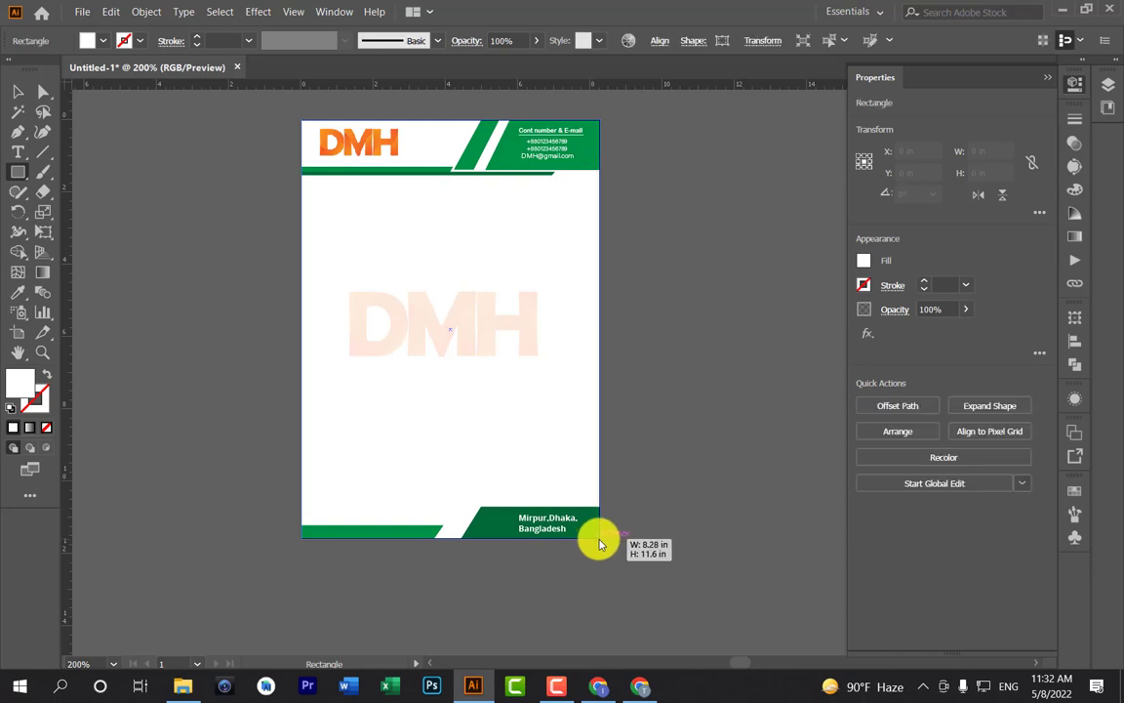
pyautogui.click(103, 40)
pyautogui.click(121, 120)
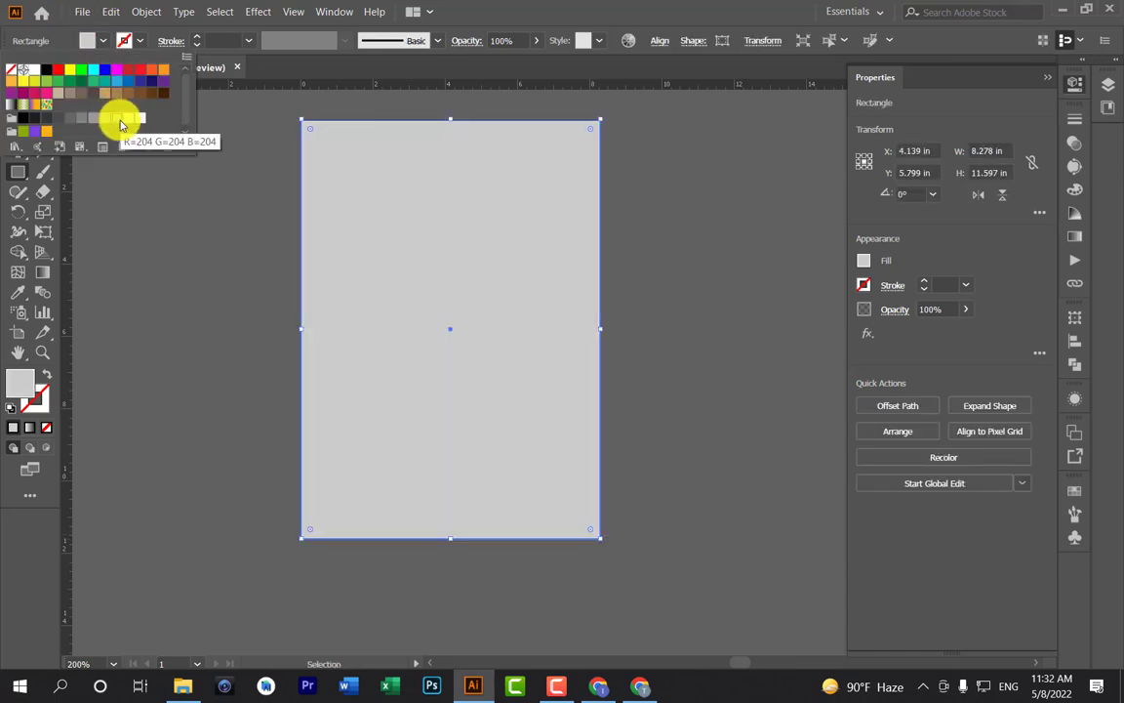
pyautogui.click(131, 120)
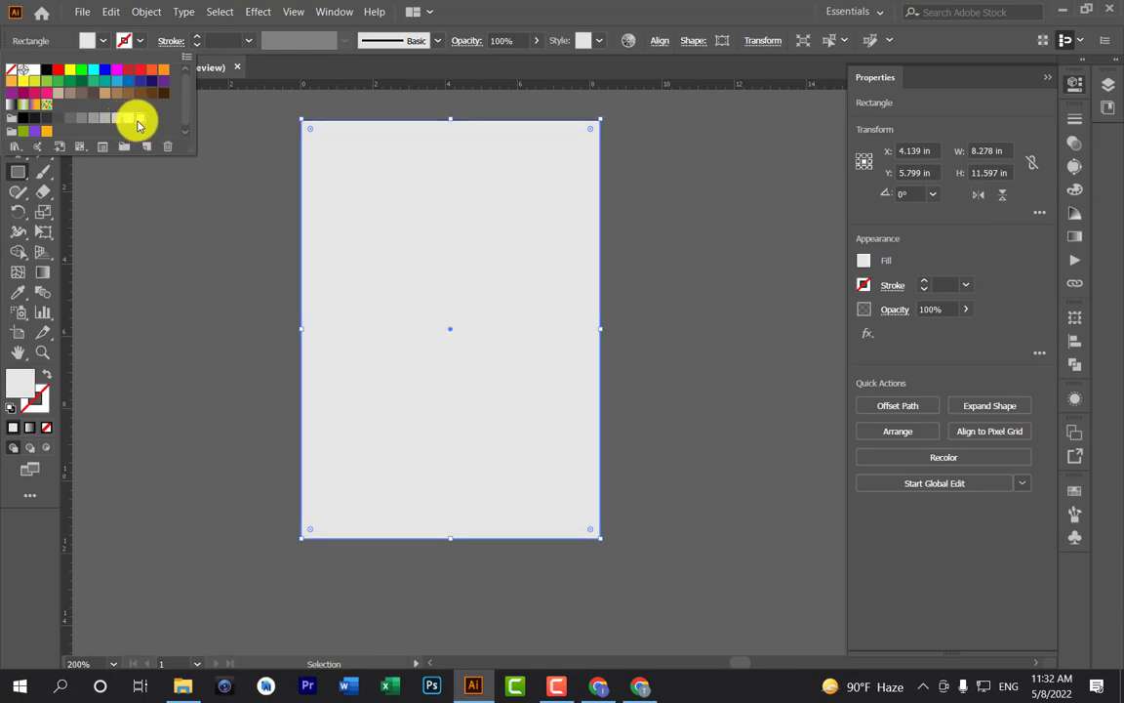
pyautogui.click(139, 118)
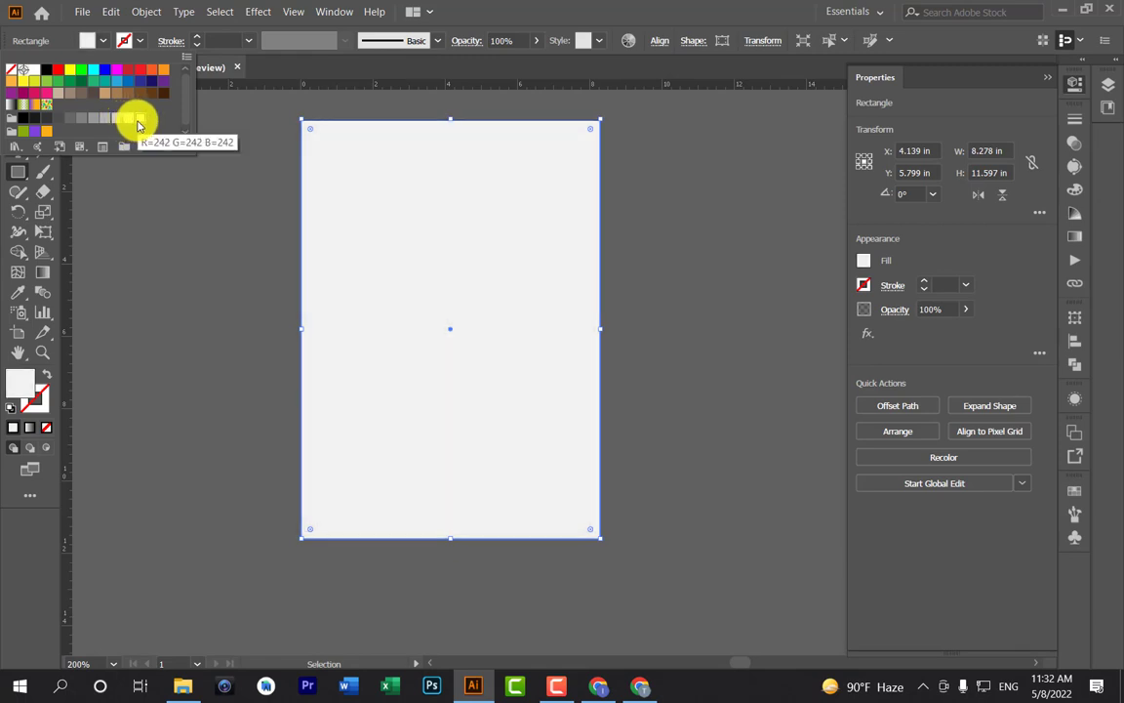
pyautogui.press('Escape')
pyautogui.rightClick(326, 242)
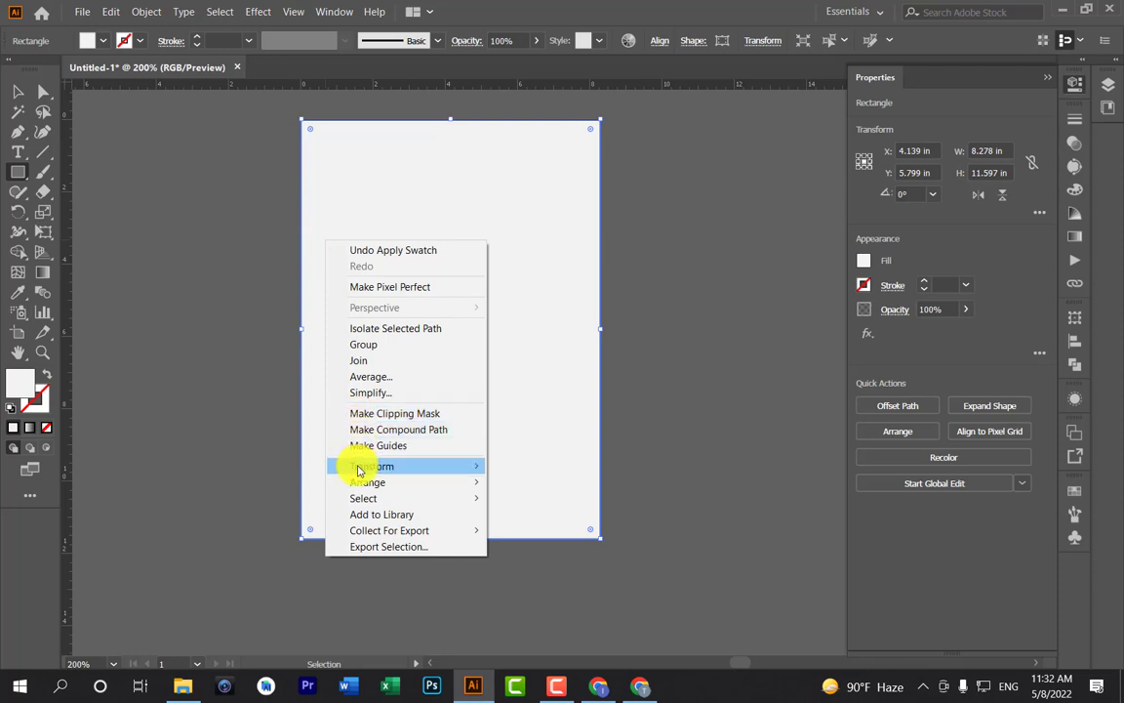
pyautogui.moveTo(368, 482)
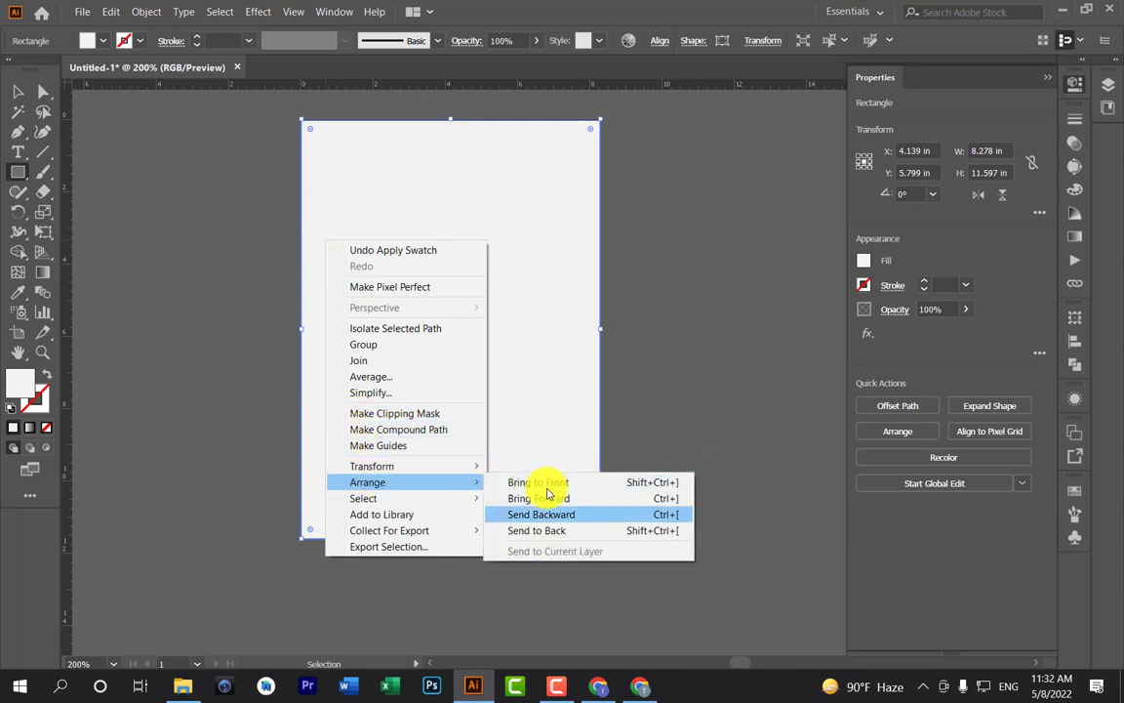
pyautogui.click(554, 529)
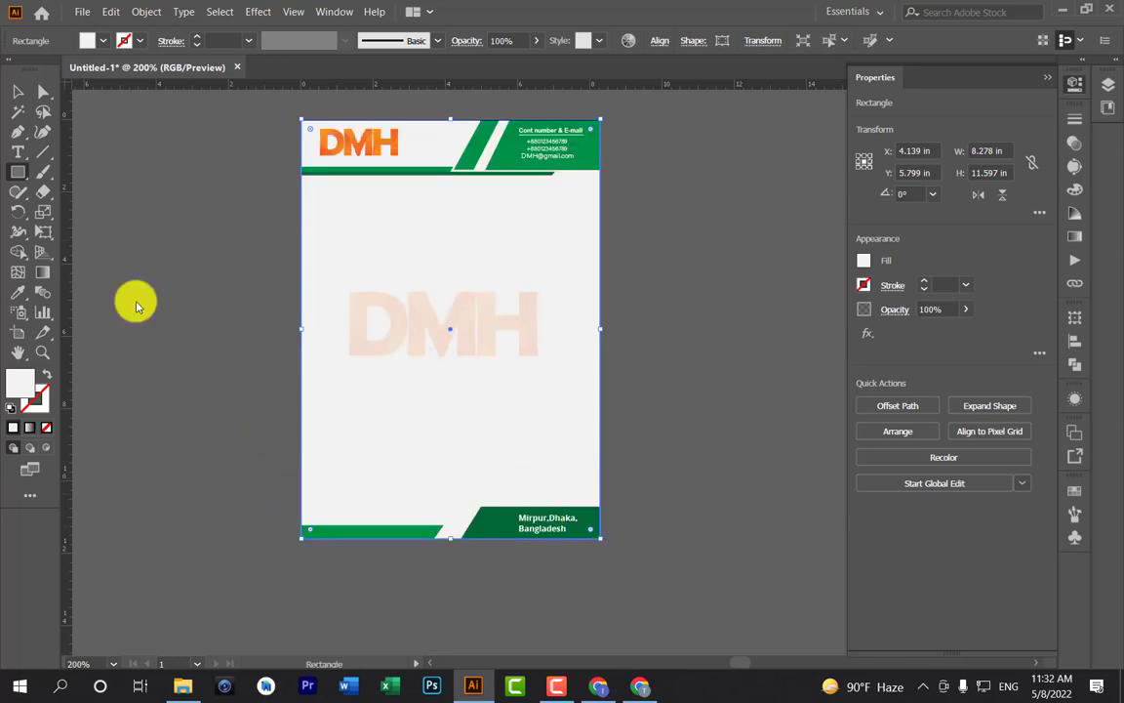
pyautogui.click(17, 91)
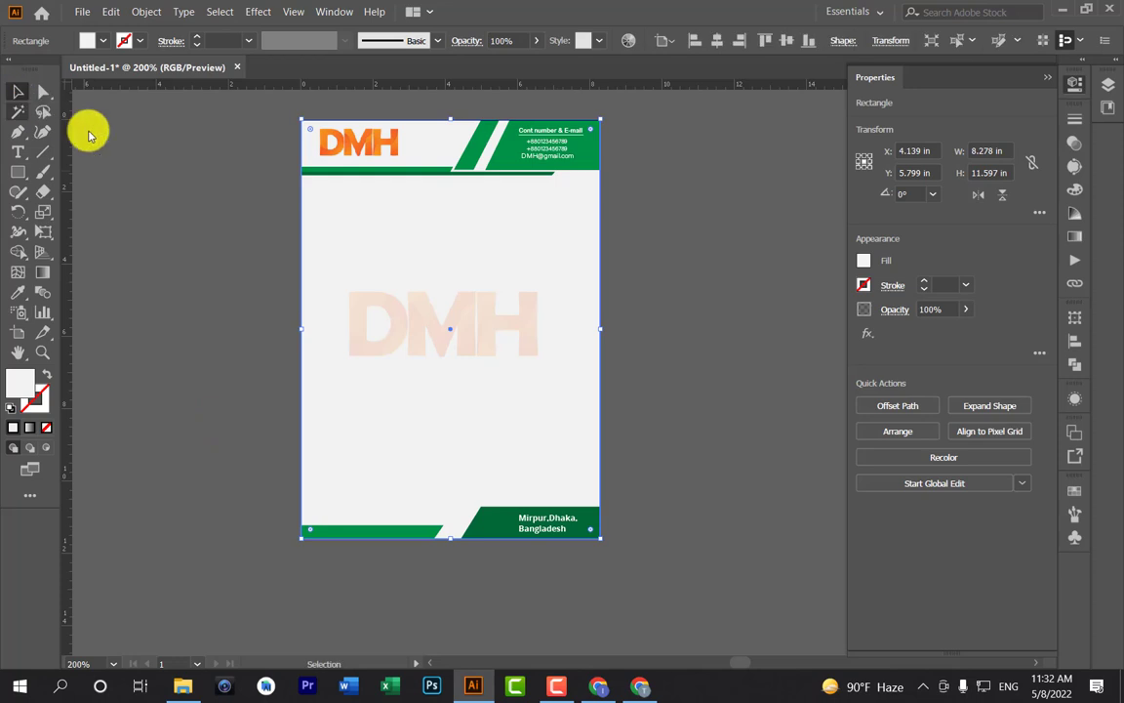
pyautogui.click(166, 187)
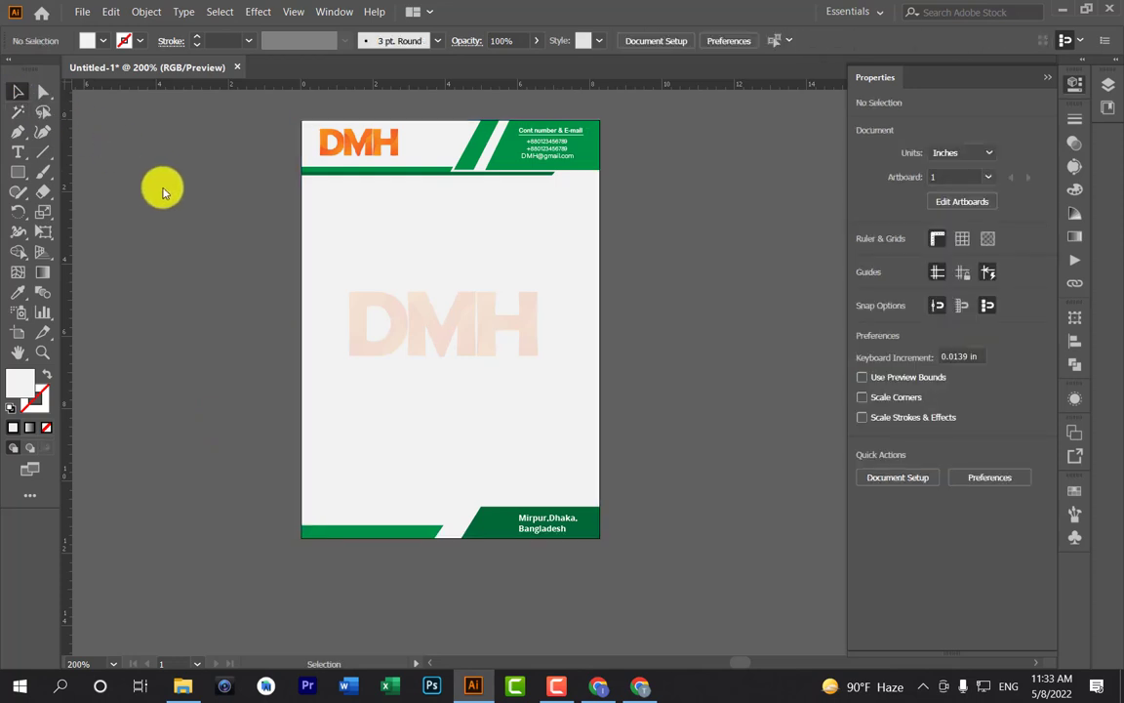
pyautogui.scroll(1, 730, 277)
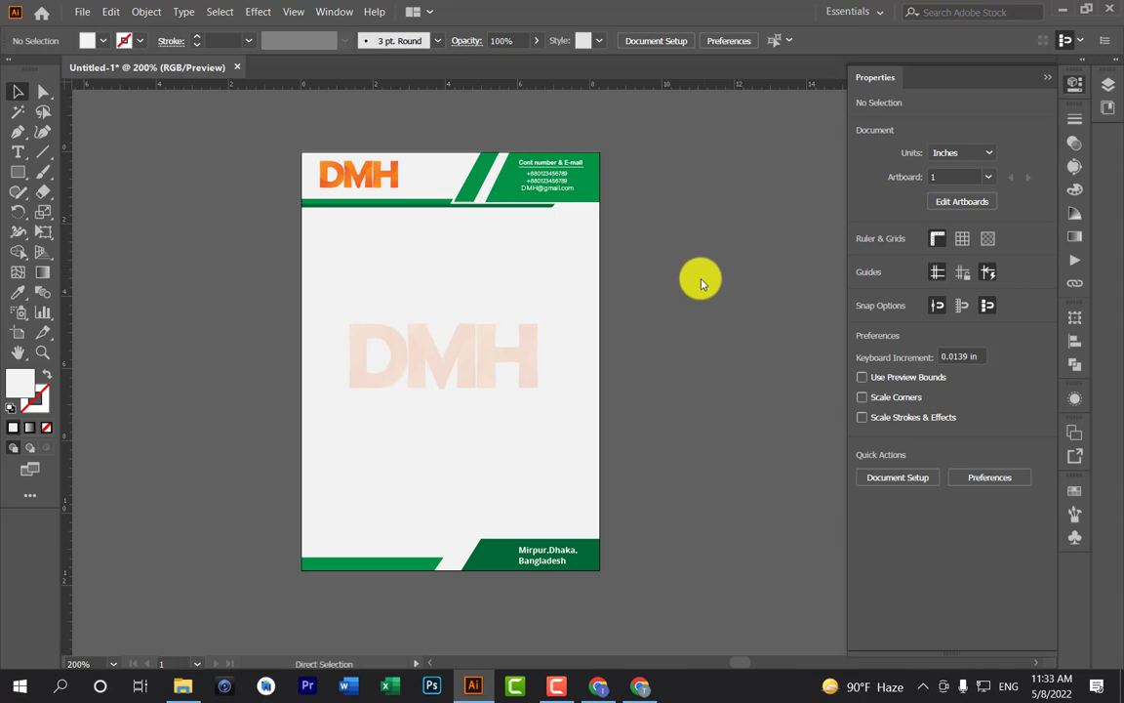
pyautogui.hotkey('ctrl', '+')
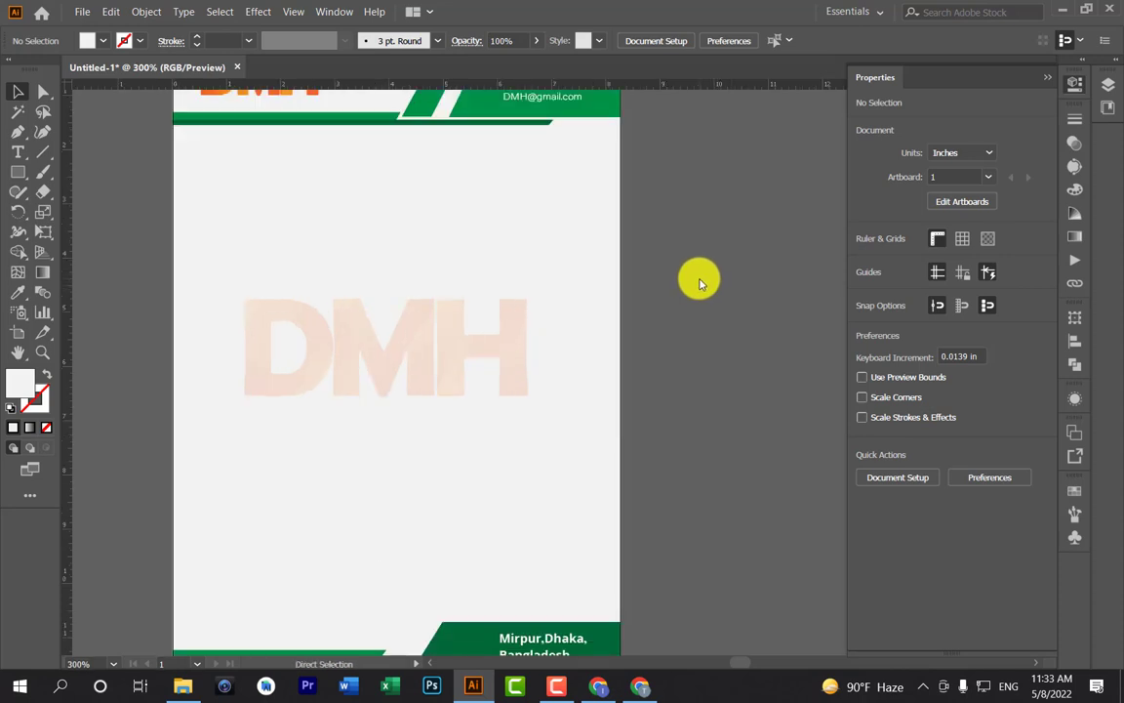
pyautogui.hotkey('ctrl', '-')
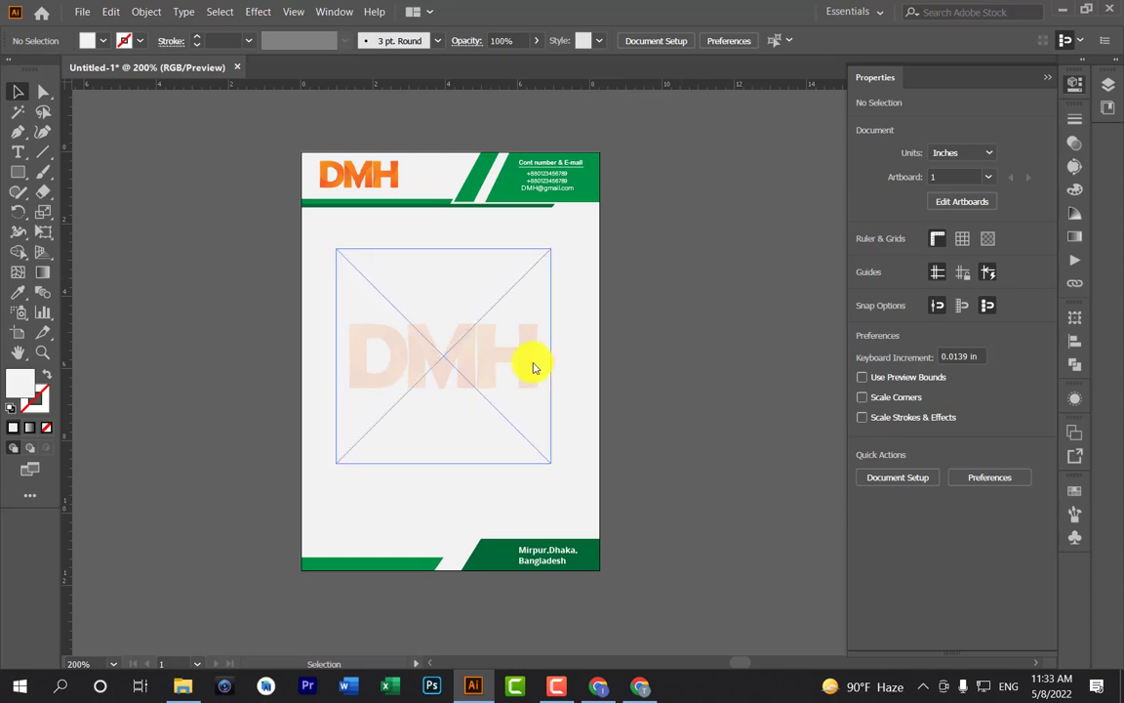